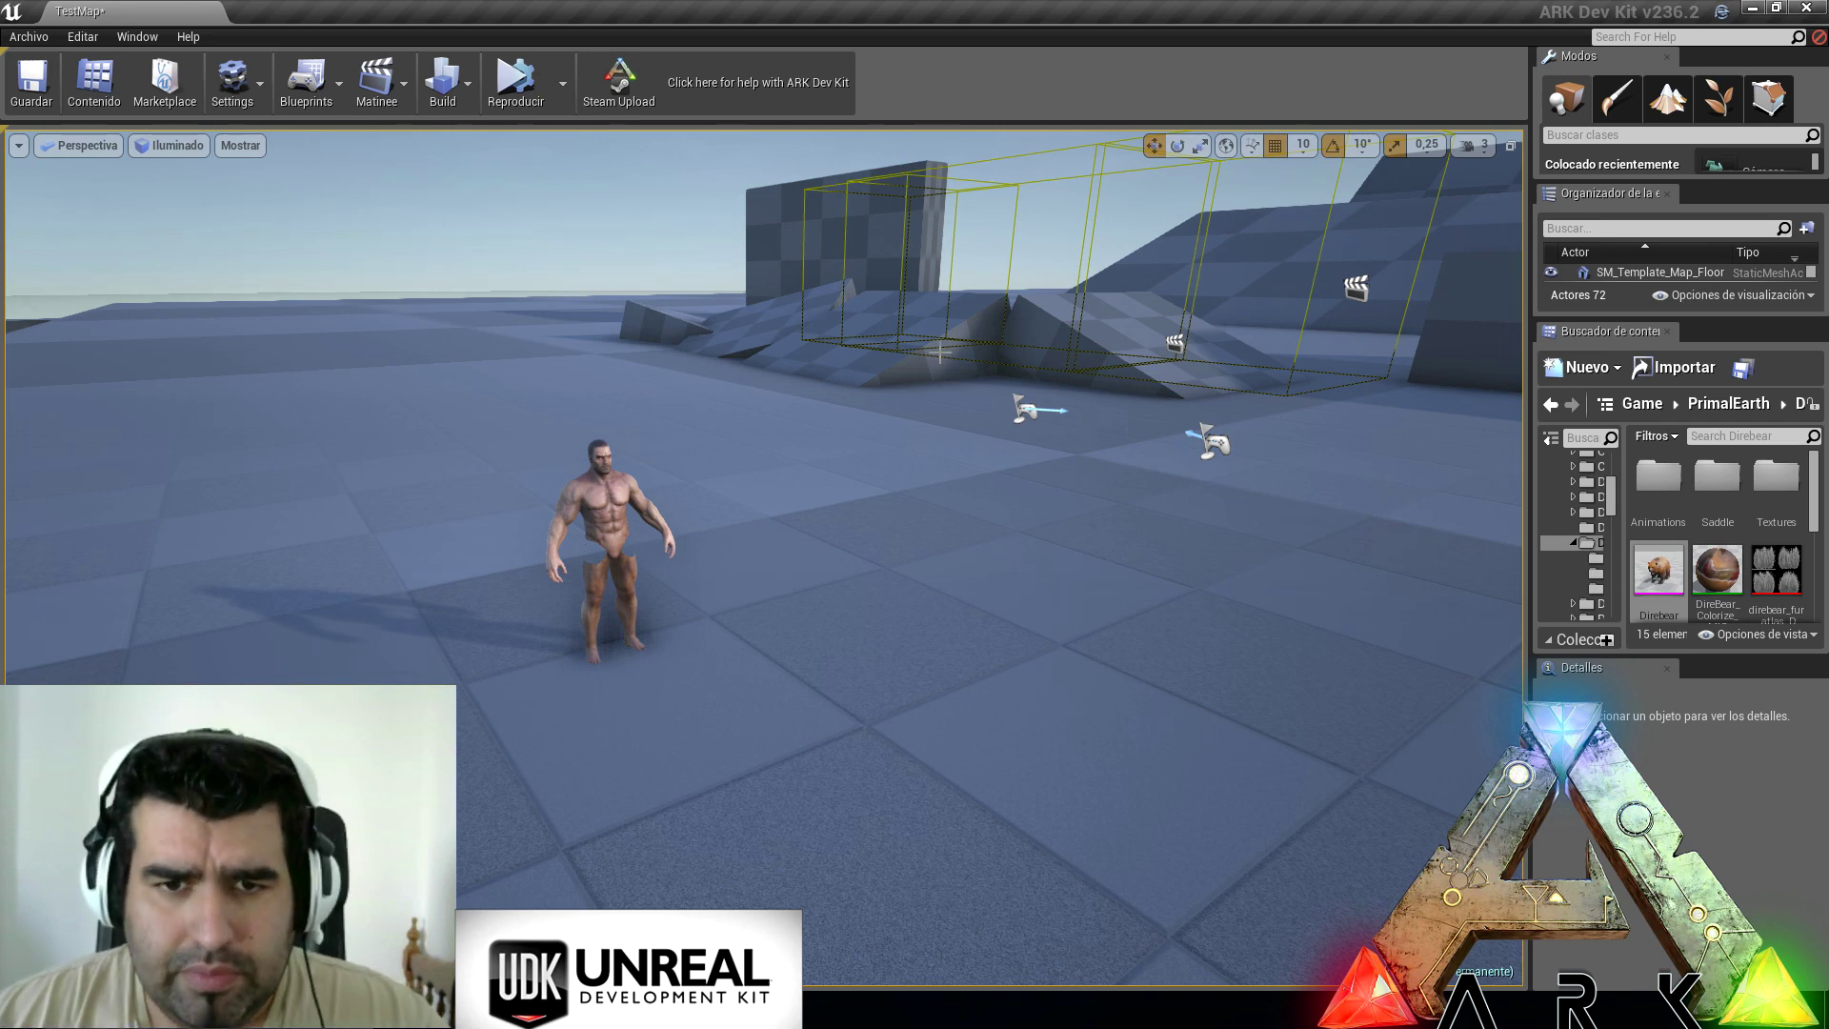
# Step: Place the Direbear skeletal mesh in the level beside the human figure
pyautogui.press('a')
pyautogui.moveTo(763, 558)
pyautogui.mouseDown(button='right')
pyautogui.moveTo(724, 557)
pyautogui.moveTo(762, 644)
pyautogui.moveTo(748, 582)
pyautogui.mouseUp(button='right')
pyautogui.press('w')
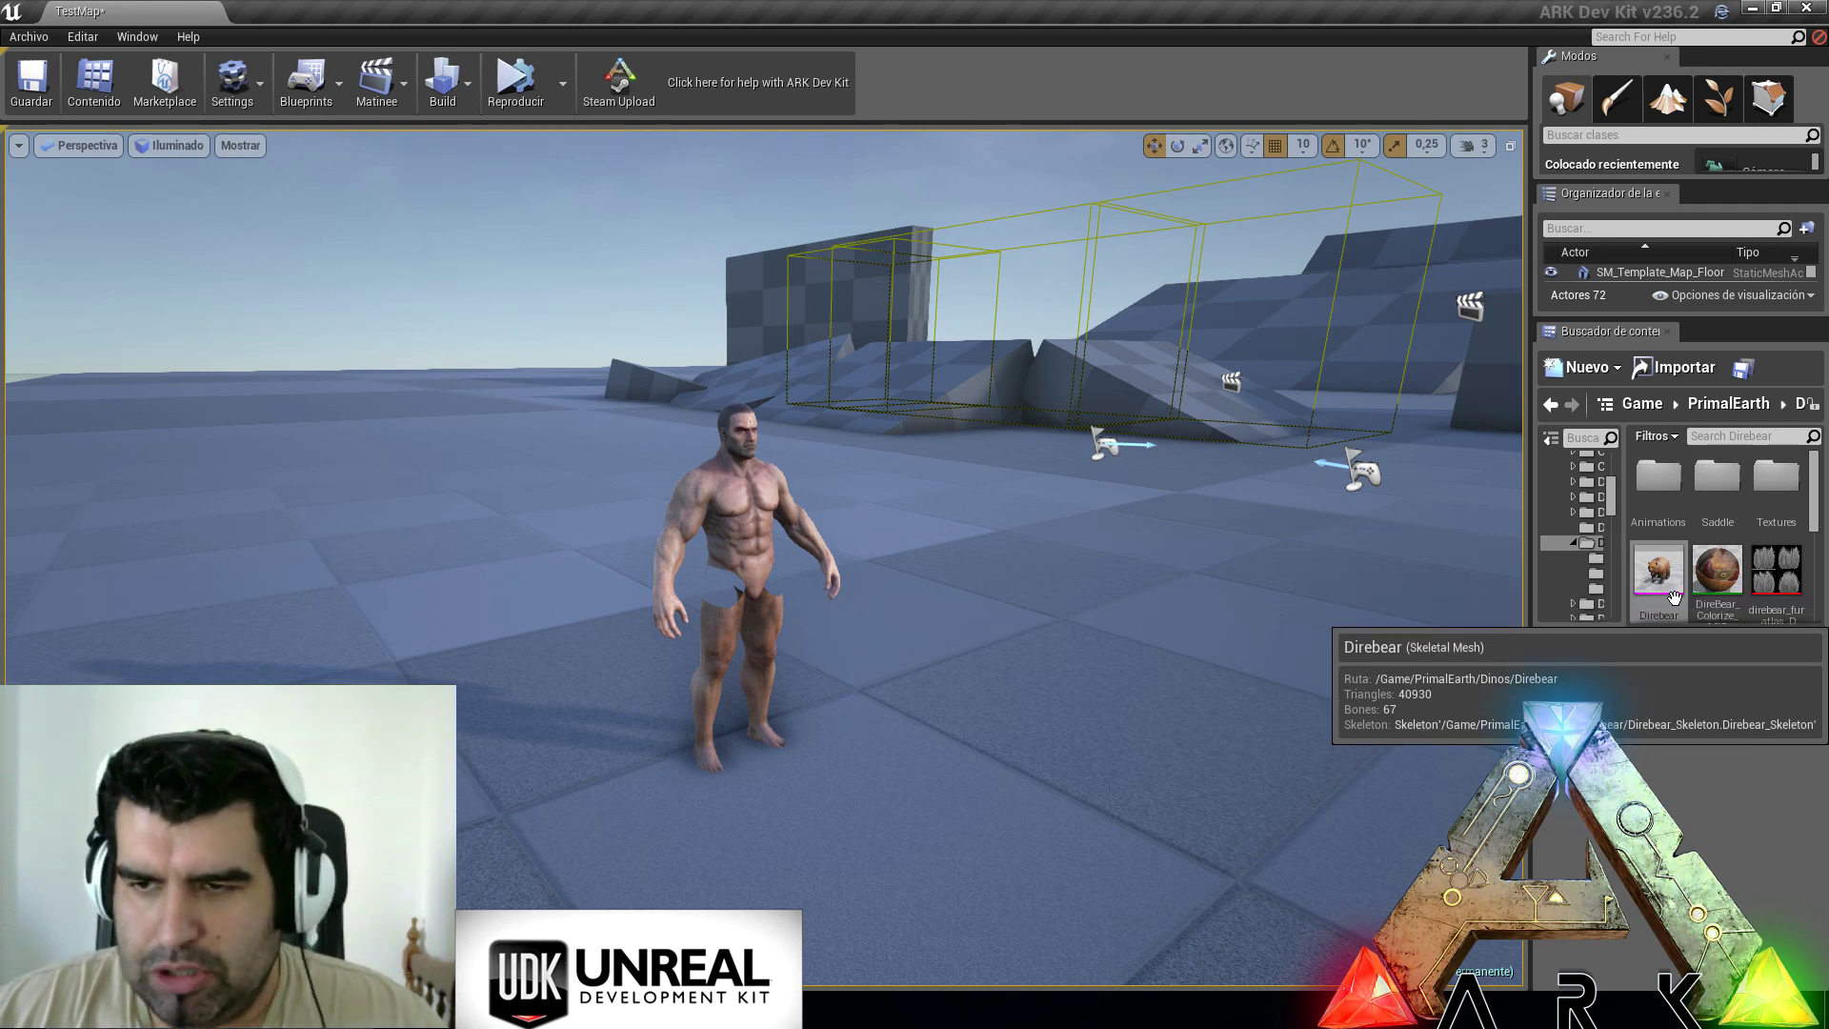
pyautogui.moveTo(1658, 586); pyautogui.dragTo(894, 680)
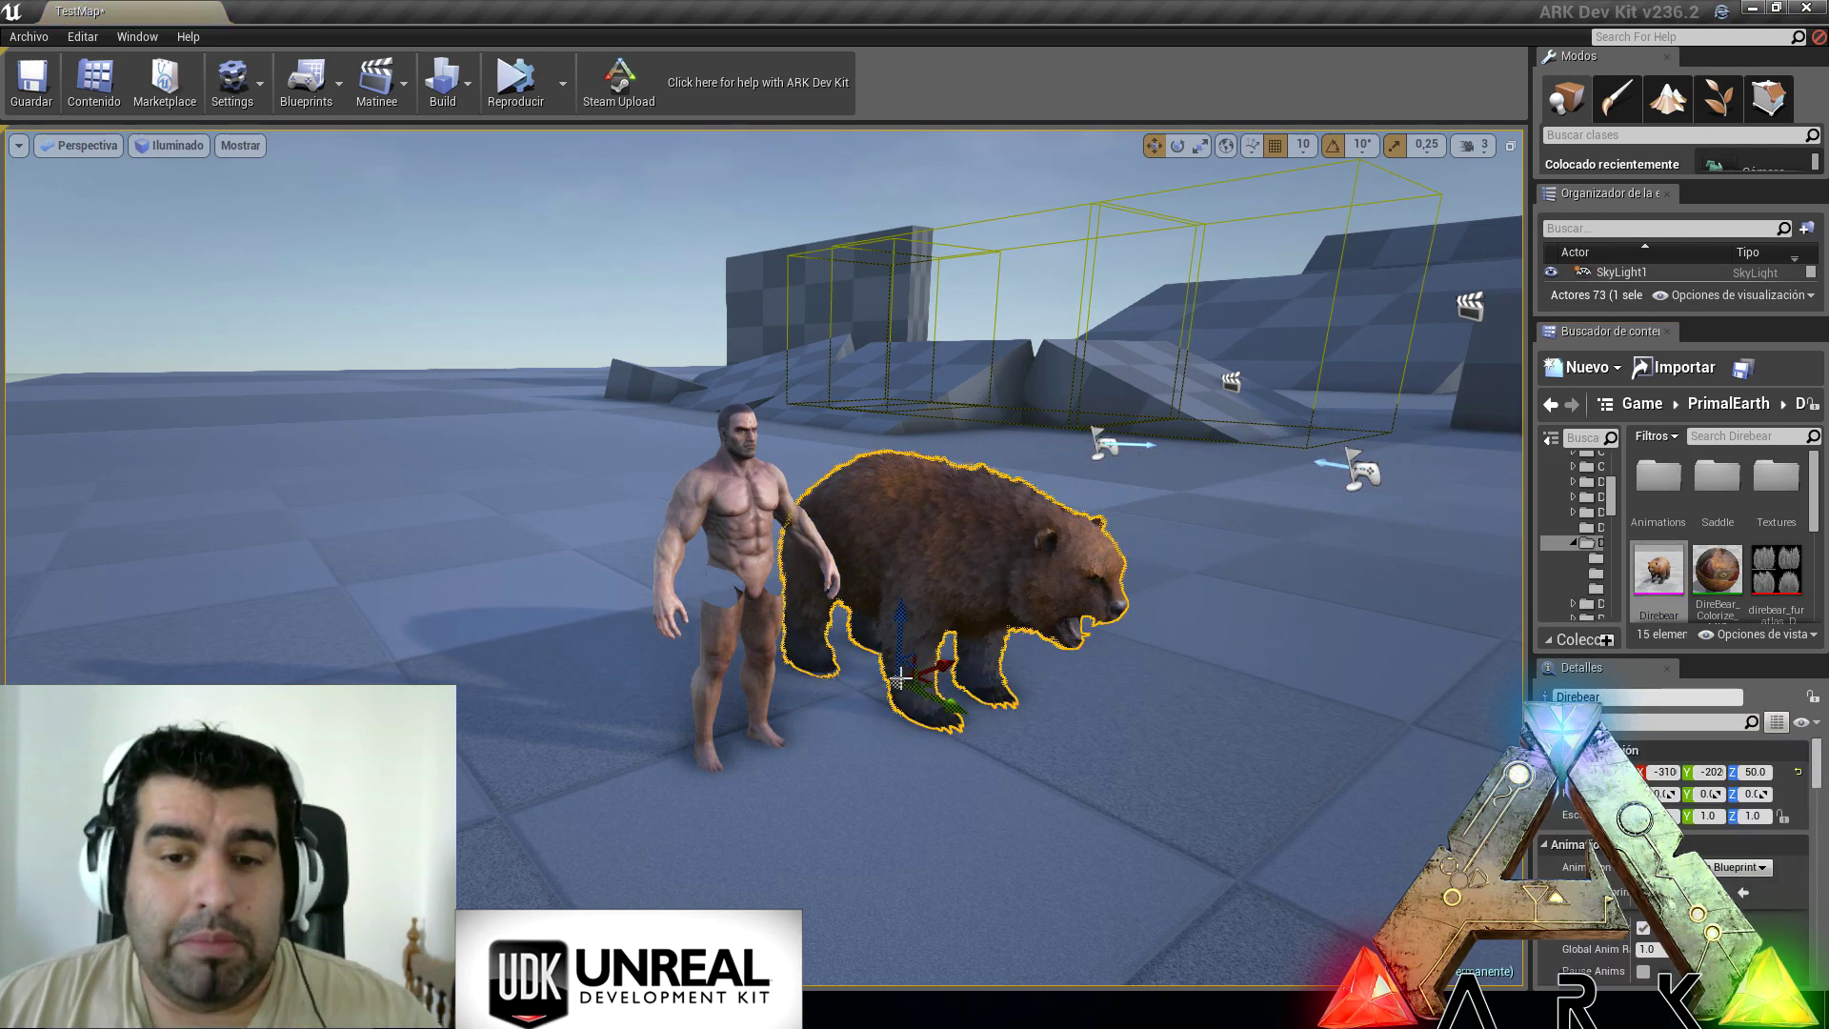
pyautogui.moveTo(893, 680); pyautogui.dragTo(1118, 775, button='right')
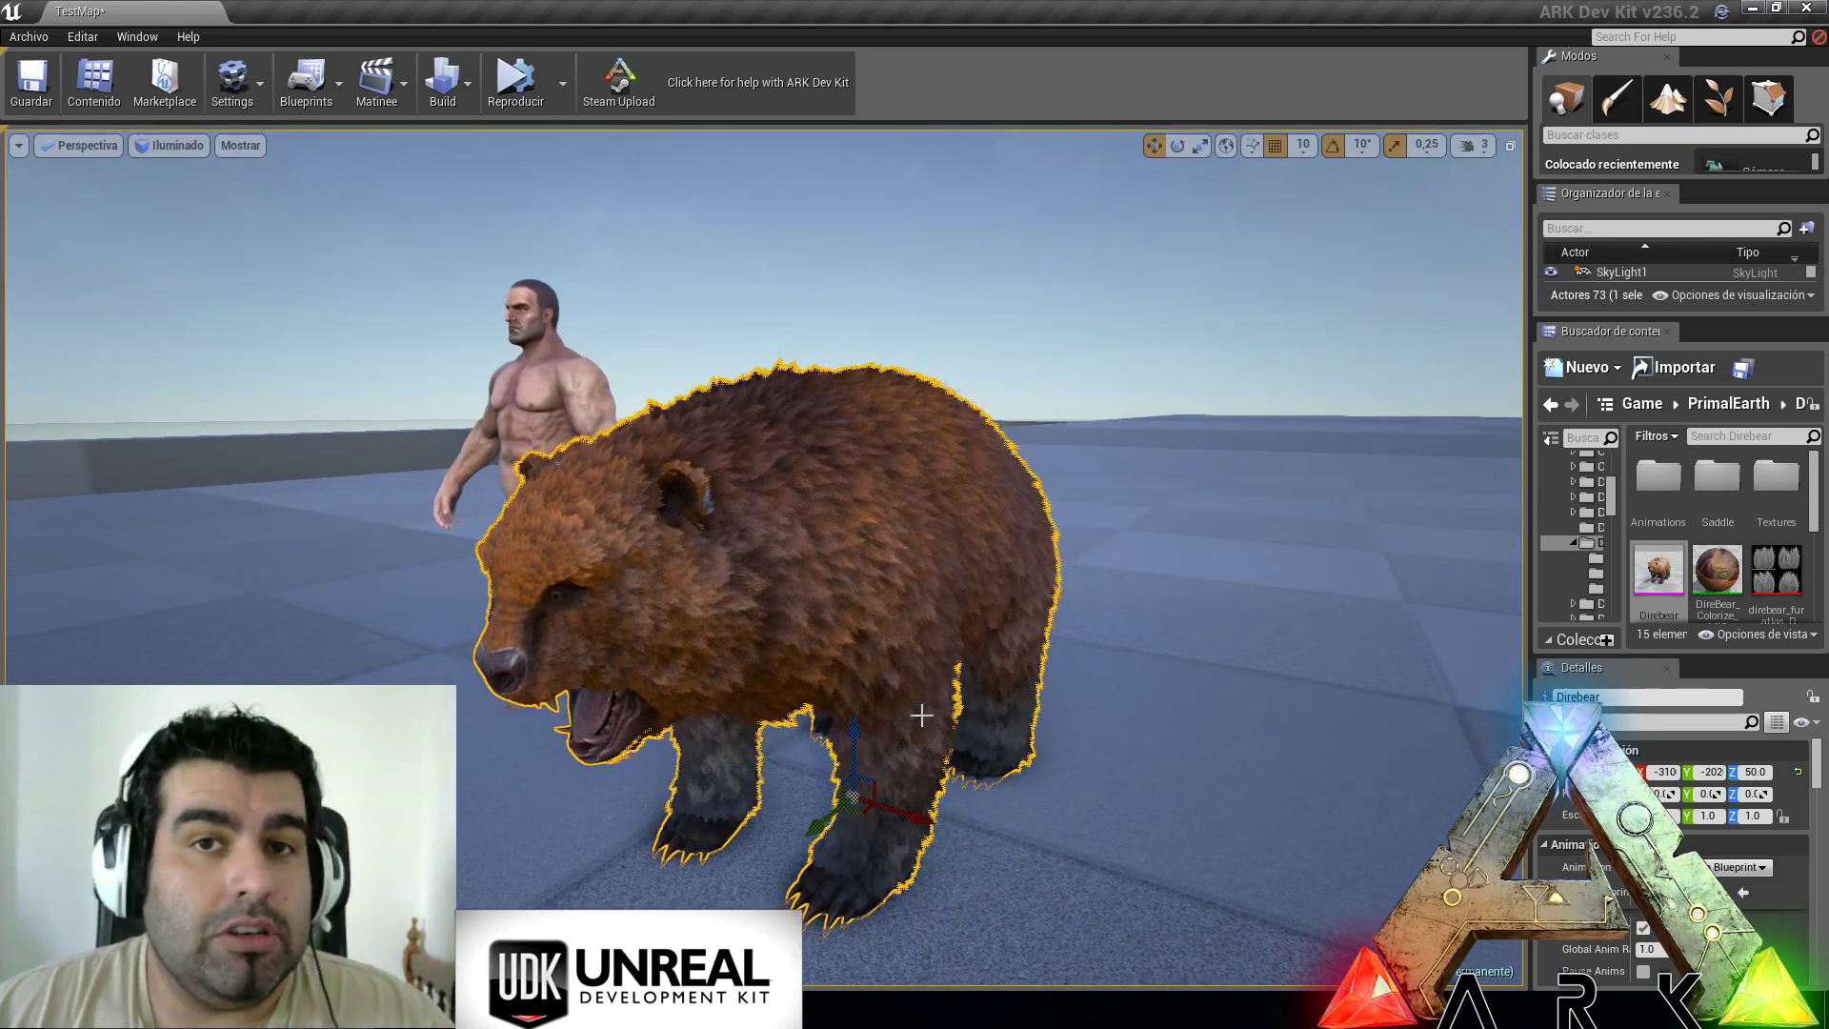
# Step: Delete the three yellow wireframe biome zone volumes behind the bear
pyautogui.moveTo(944, 712); pyautogui.dragTo(960, 656, button='right')
pyautogui.press('a')
pyautogui.press('a')
pyautogui.press('w')
pyautogui.press('d')
pyautogui.click(1009, 325)
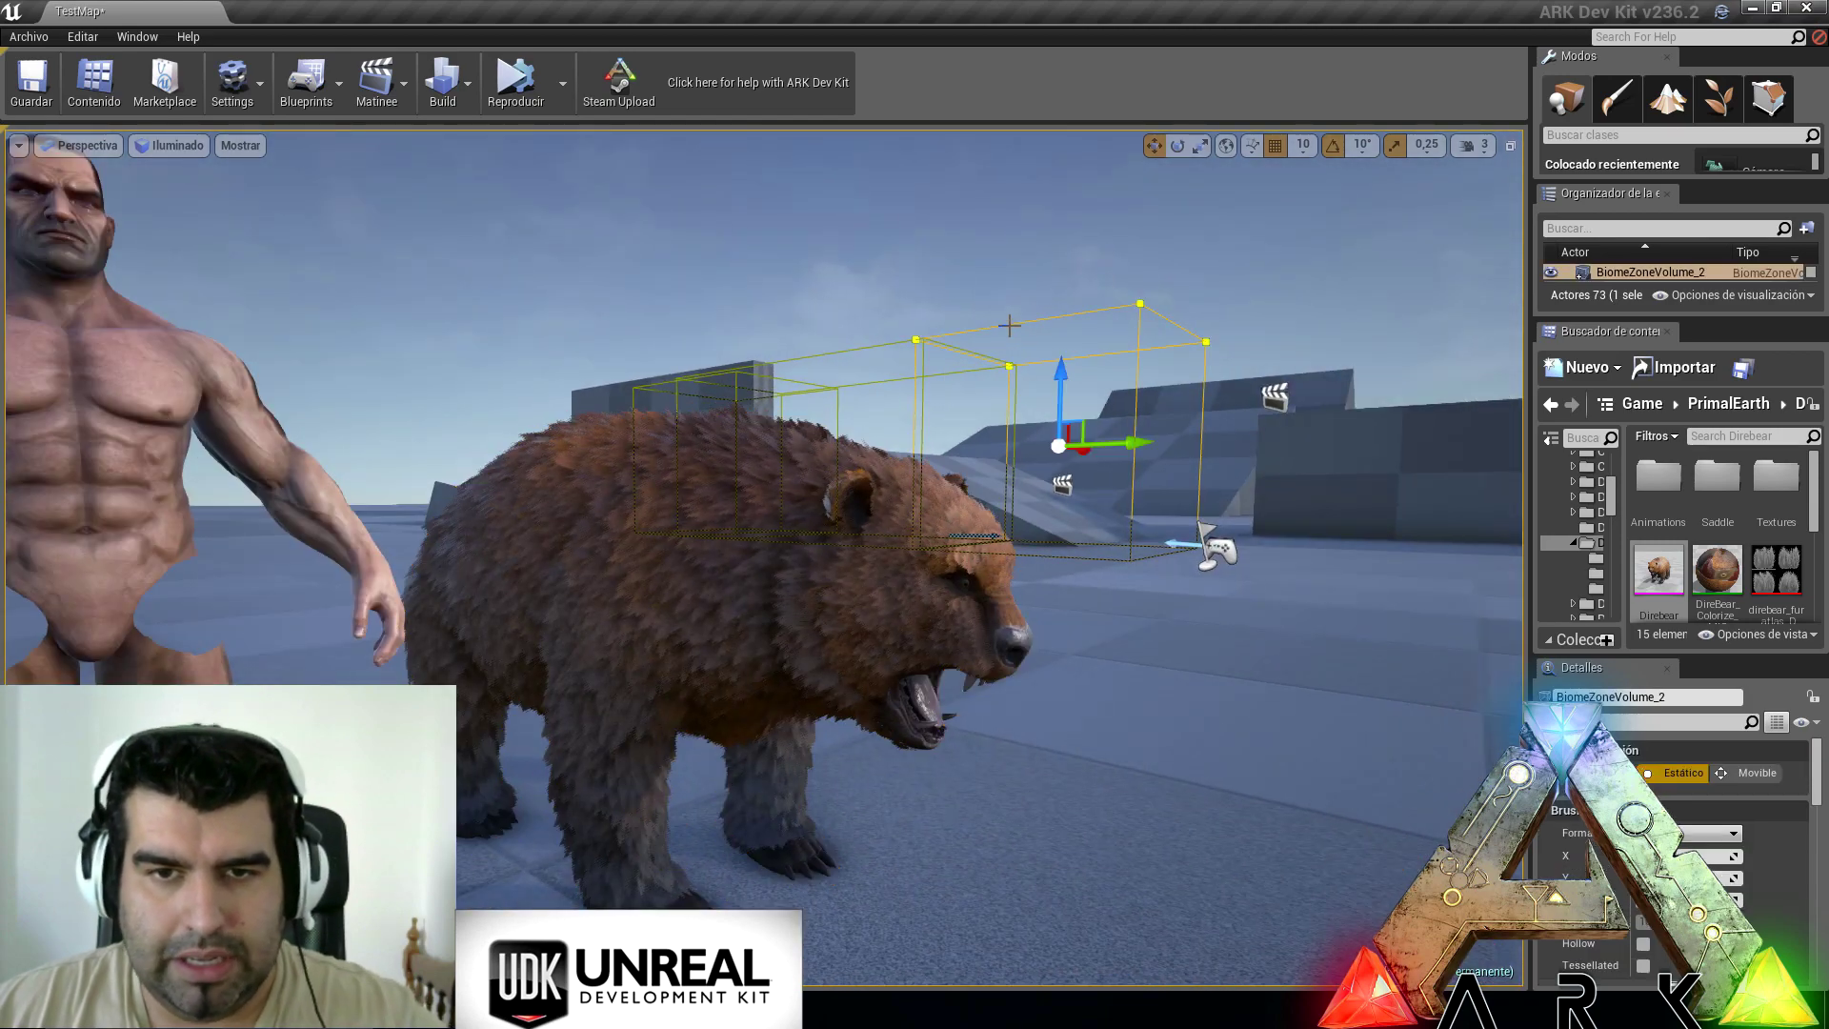
pyautogui.press('Delete')
pyautogui.click(886, 344)
pyautogui.press('Delete')
pyautogui.click(725, 375)
pyautogui.press('Delete')
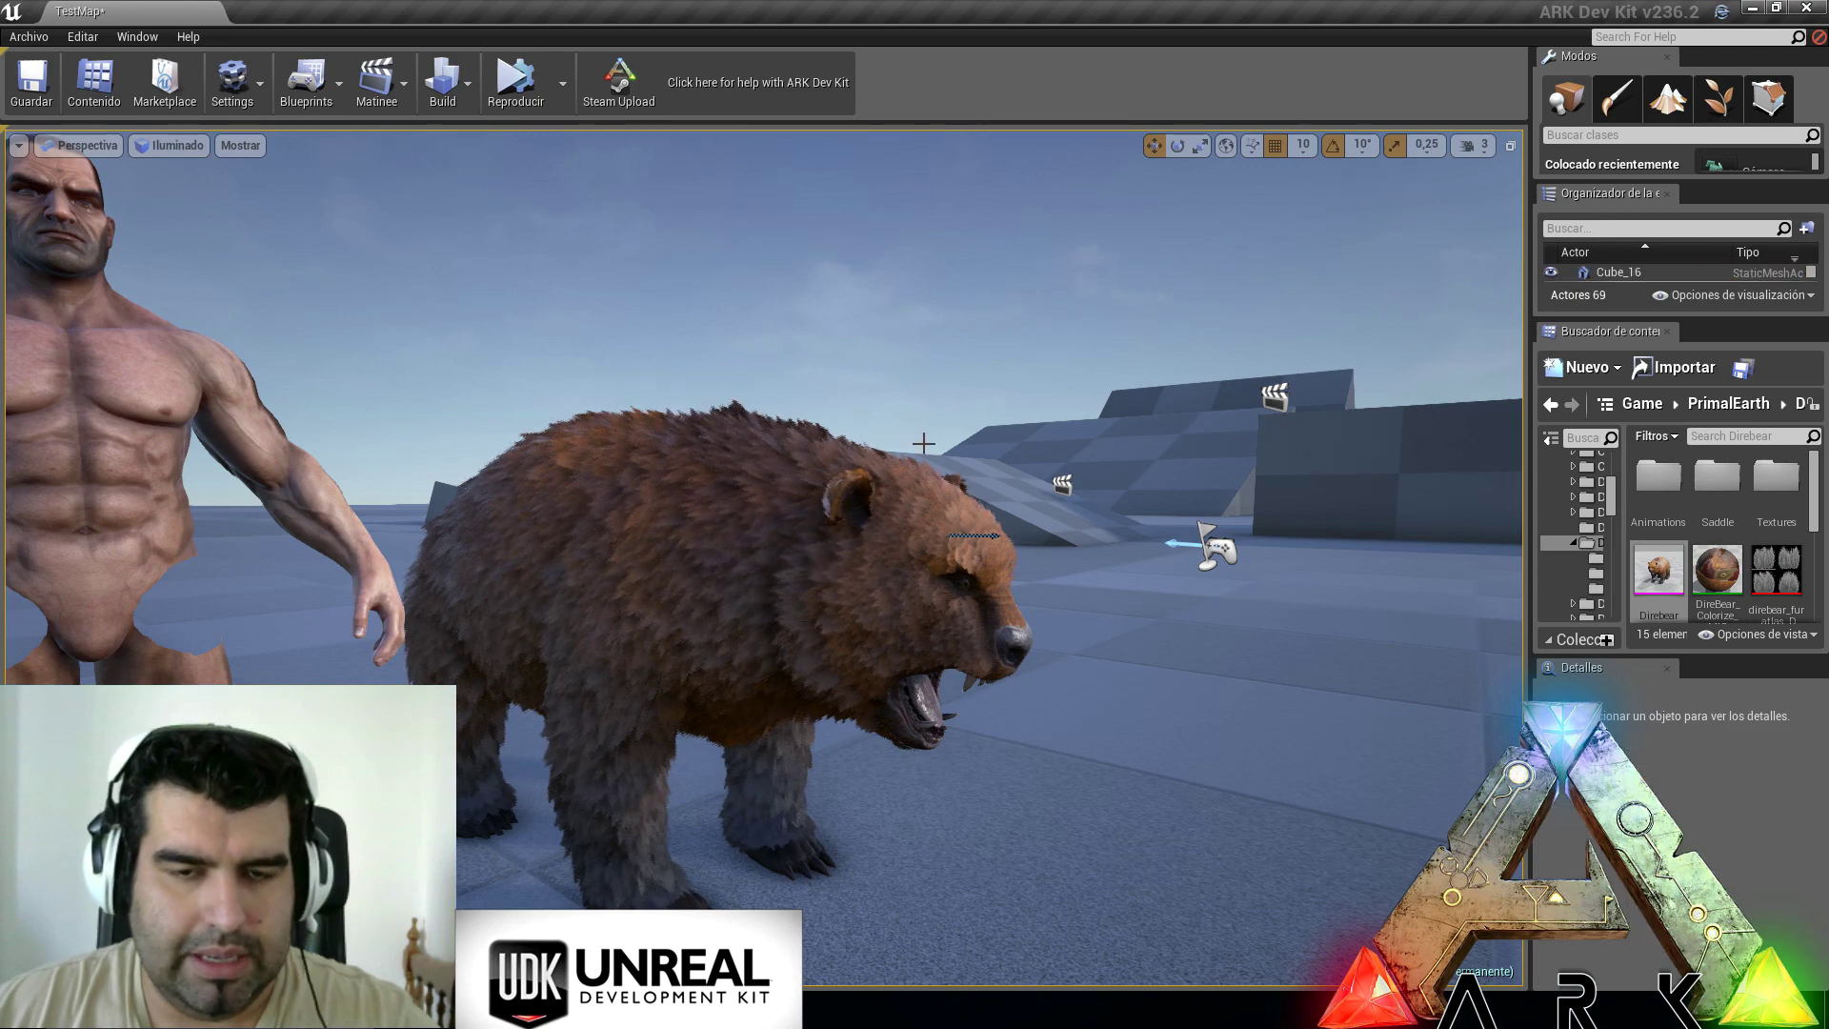
# Step: Examine the bear's fur and its size beside the human figure from several angles
pyautogui.press('d')
pyautogui.moveTo(762, 558); pyautogui.dragTo(899, 551, button='right')
pyautogui.press('d')
pyautogui.press('d')
pyautogui.press('a')
pyautogui.press('a')
pyautogui.press('a')
pyautogui.press('d')
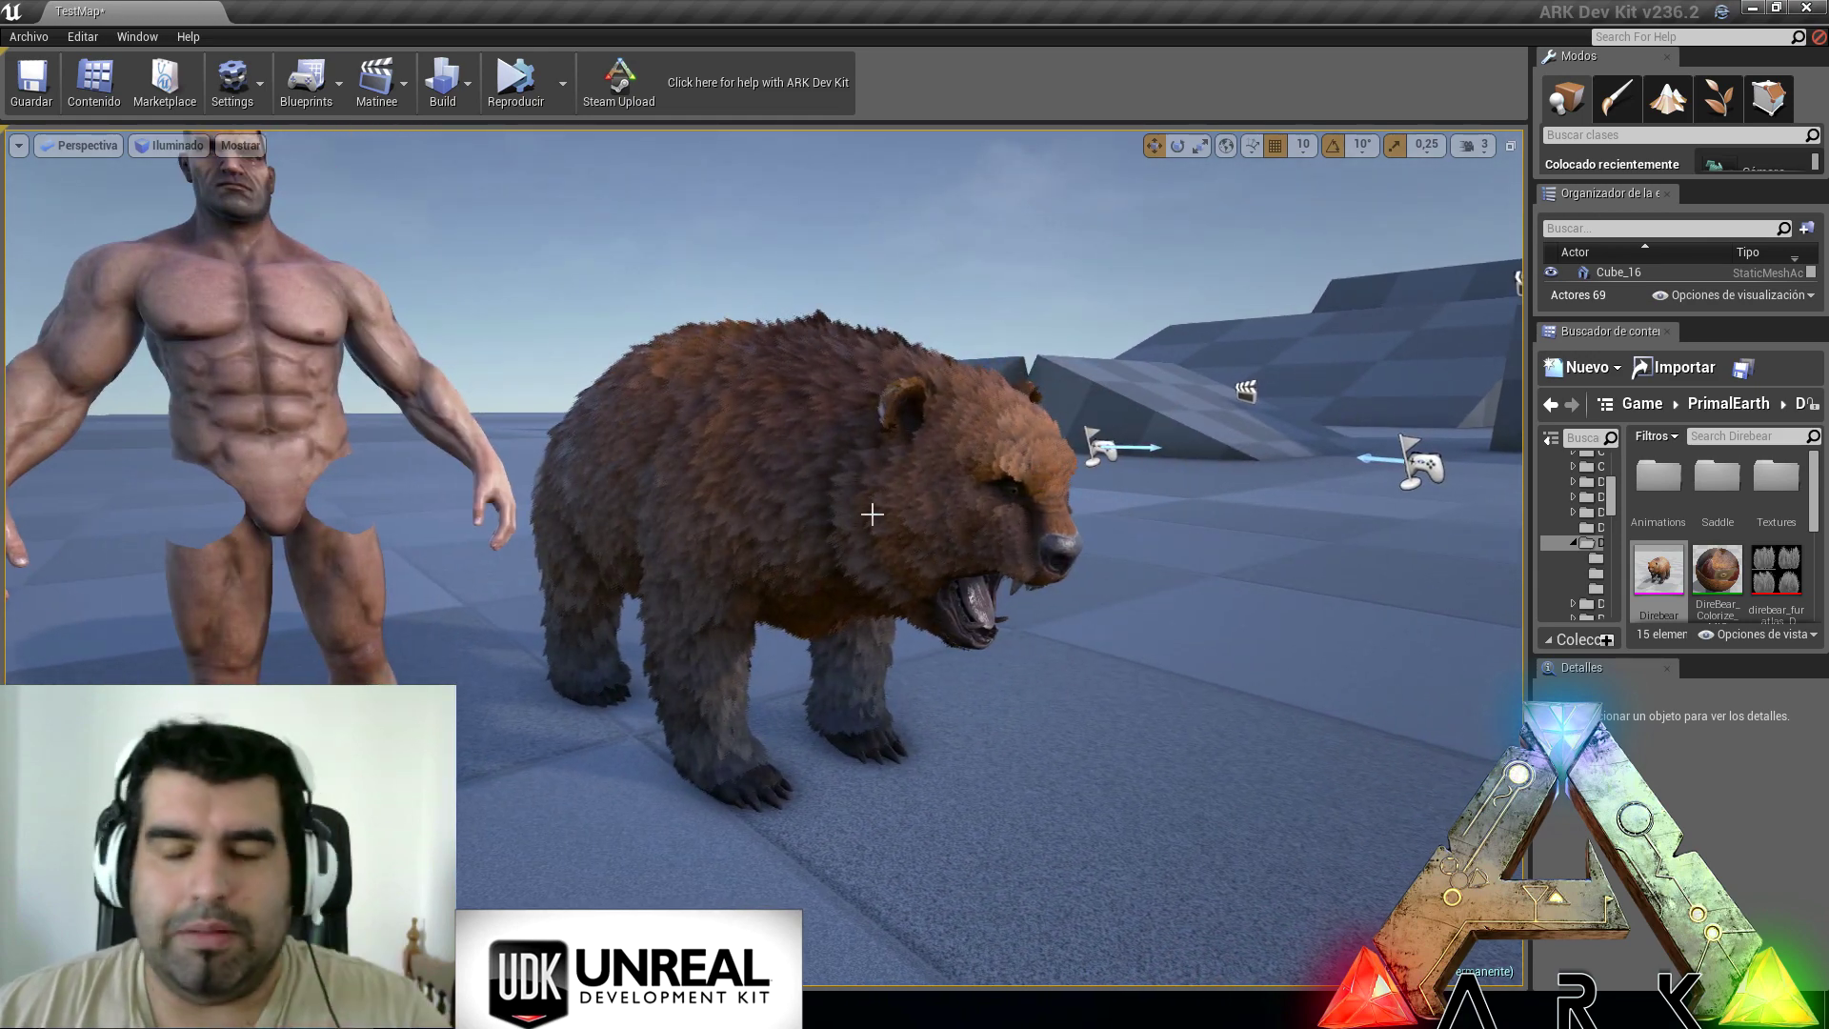
# Step: Place the SM_DirebearSaddle mesh from the Saddle folder in the level at the bear
pyautogui.doubleClick(1717, 477)
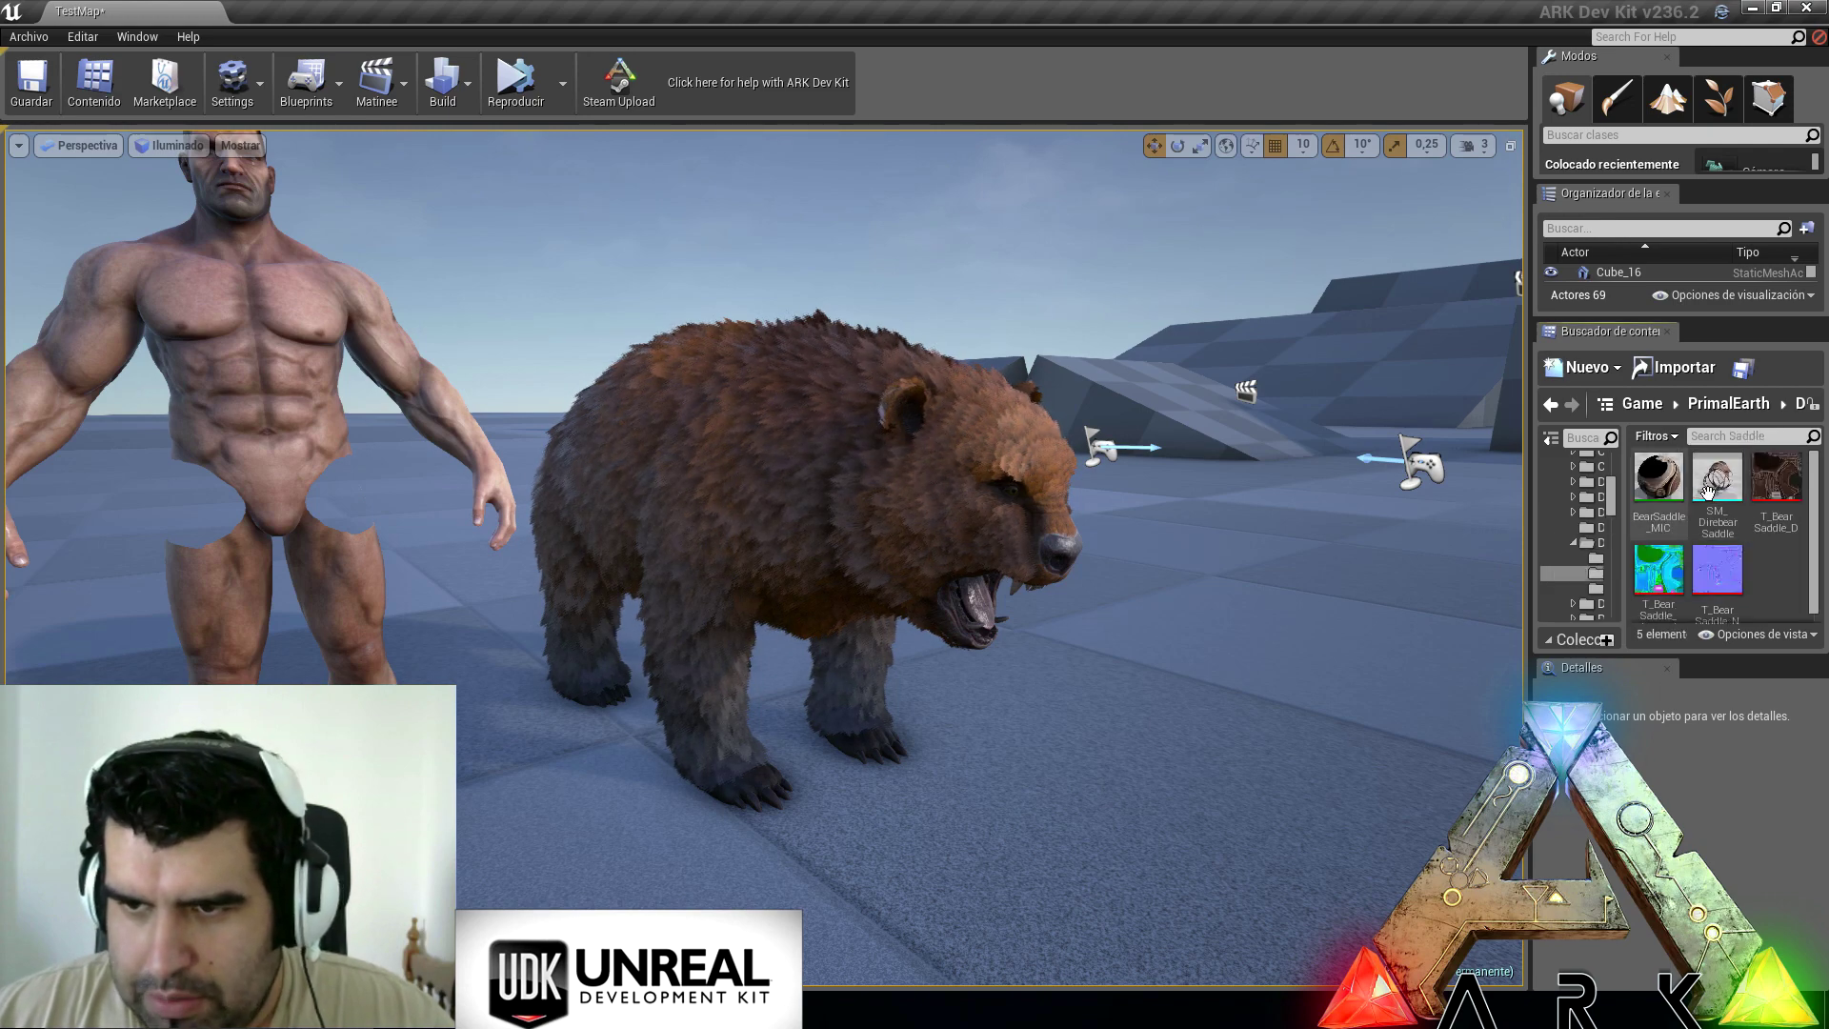
pyautogui.moveTo(1718, 481); pyautogui.dragTo(915, 636)
pyautogui.moveTo(915, 637); pyautogui.dragTo(1182, 581, button='right')
pyautogui.scroll(-5, 1183, 581)
pyautogui.moveTo(914, 562); pyautogui.dragTo(905, 648, button='right')
pyautogui.press('w')
pyautogui.moveTo(1191, 589); pyautogui.dragTo(1170, 587, button='right')
# Step: Align the saddle sideways with the bear's body by moving it along X to -310
pyautogui.moveTo(1096, 636); pyautogui.dragTo(865, 640)
pyautogui.press('d')
pyautogui.moveTo(865, 640); pyautogui.dragTo(657, 663, button='right')
pyautogui.press('s')
pyautogui.press('w')
pyautogui.press('a')
pyautogui.press('a')
pyautogui.keyDown('alt'); pyautogui.moveTo(944, 636); pyautogui.dragTo(1037, 368); pyautogui.keyUp('alt')
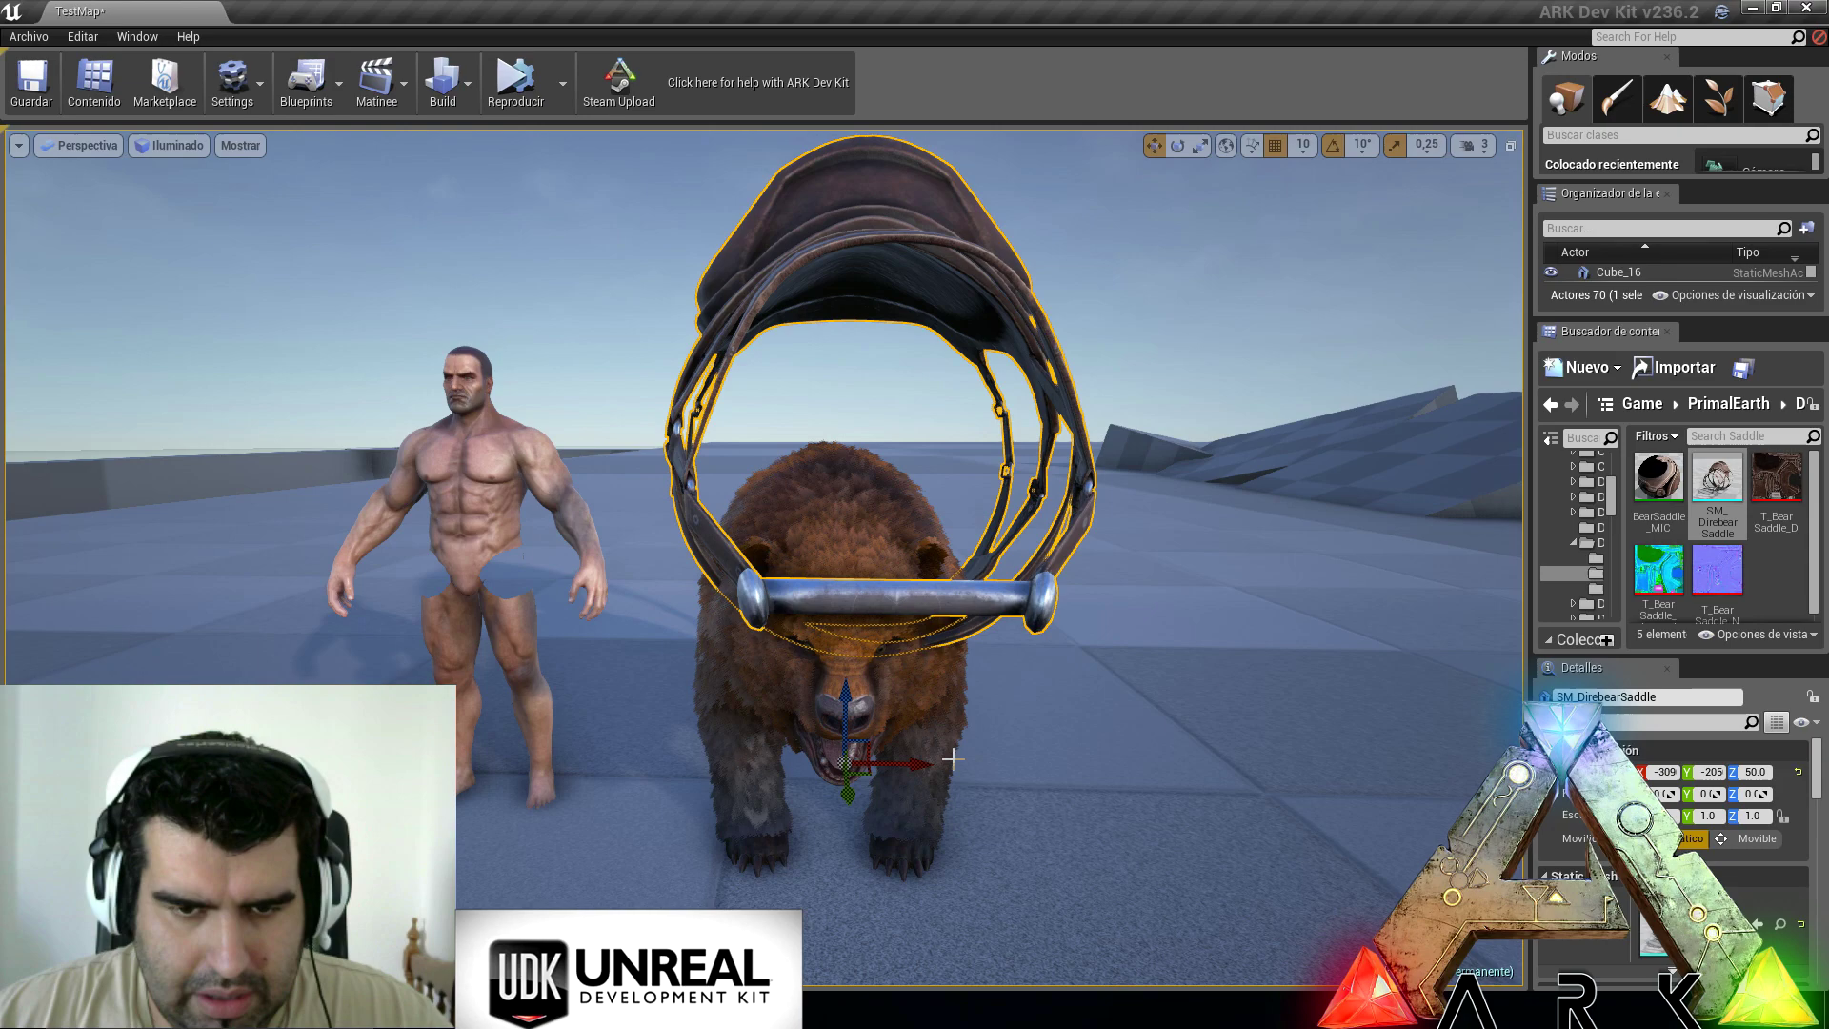
pyautogui.moveTo(916, 765); pyautogui.dragTo(895, 767)
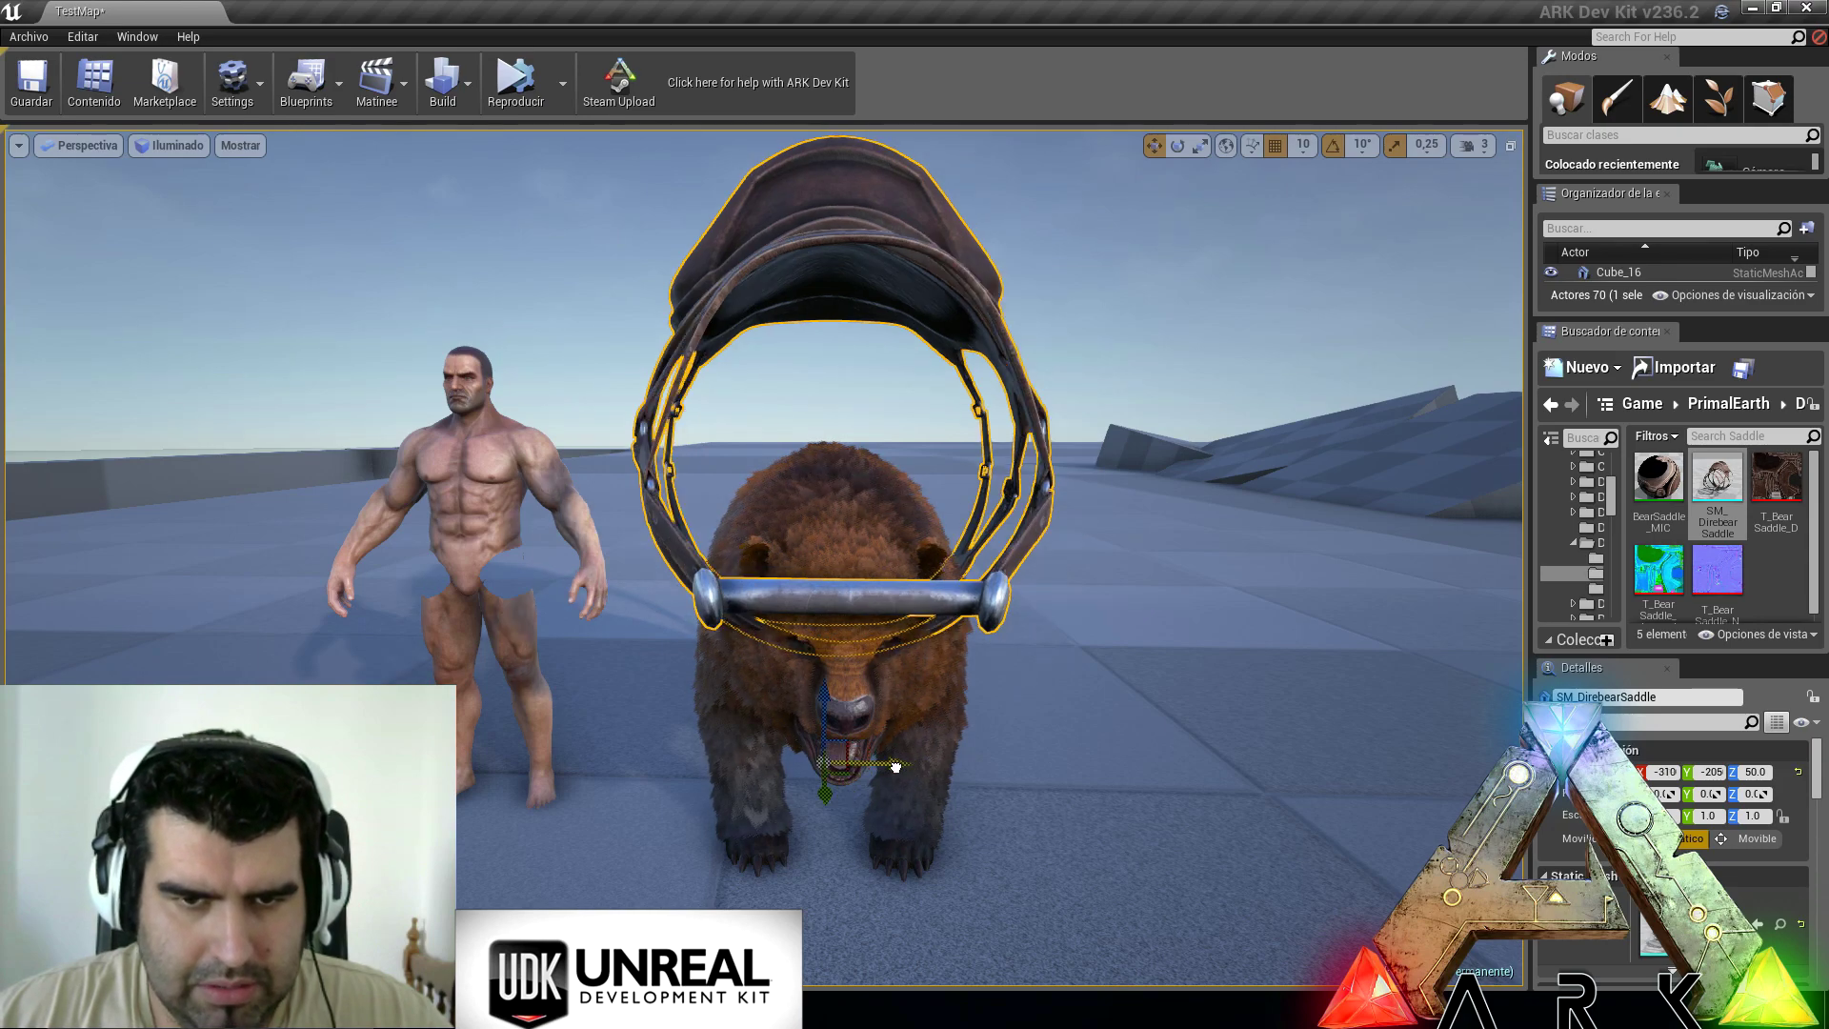
pyautogui.keyDown('alt'); pyautogui.moveTo(984, 717); pyautogui.dragTo(1162, 722); pyautogui.keyUp('alt')
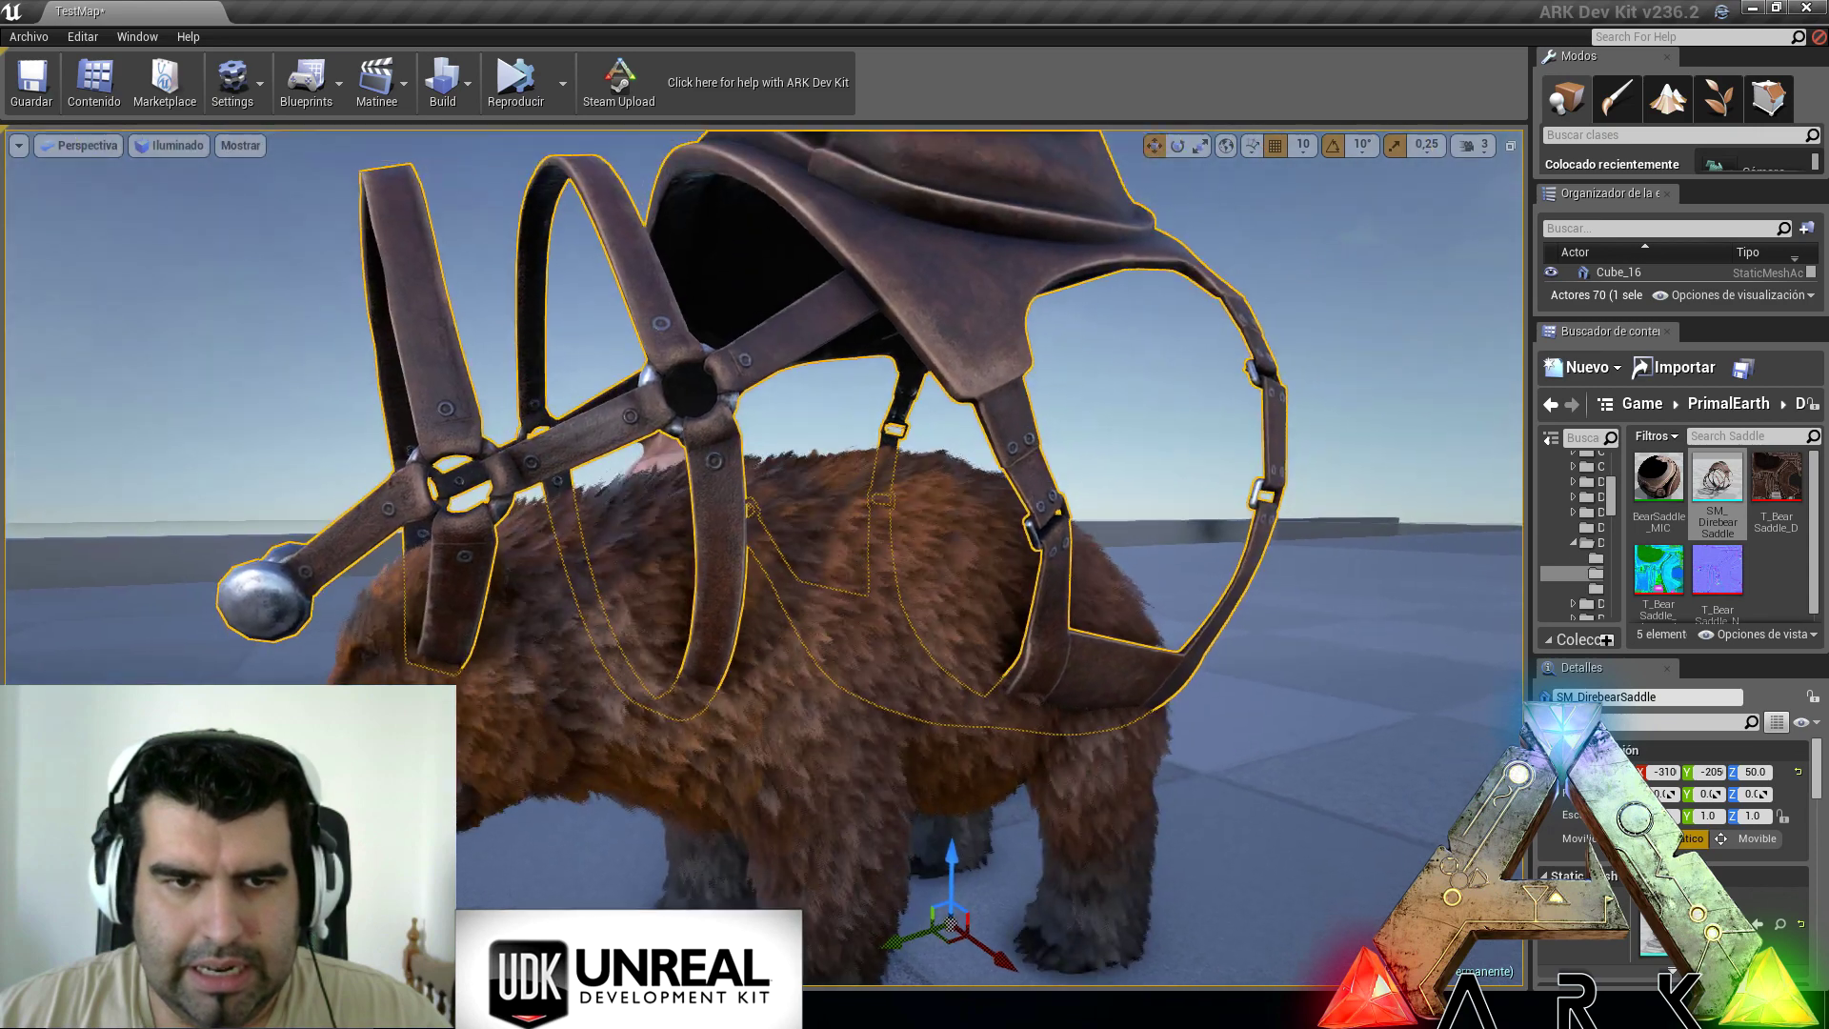
pyautogui.moveTo(1162, 722); pyautogui.dragTo(1163, 703, button='right')
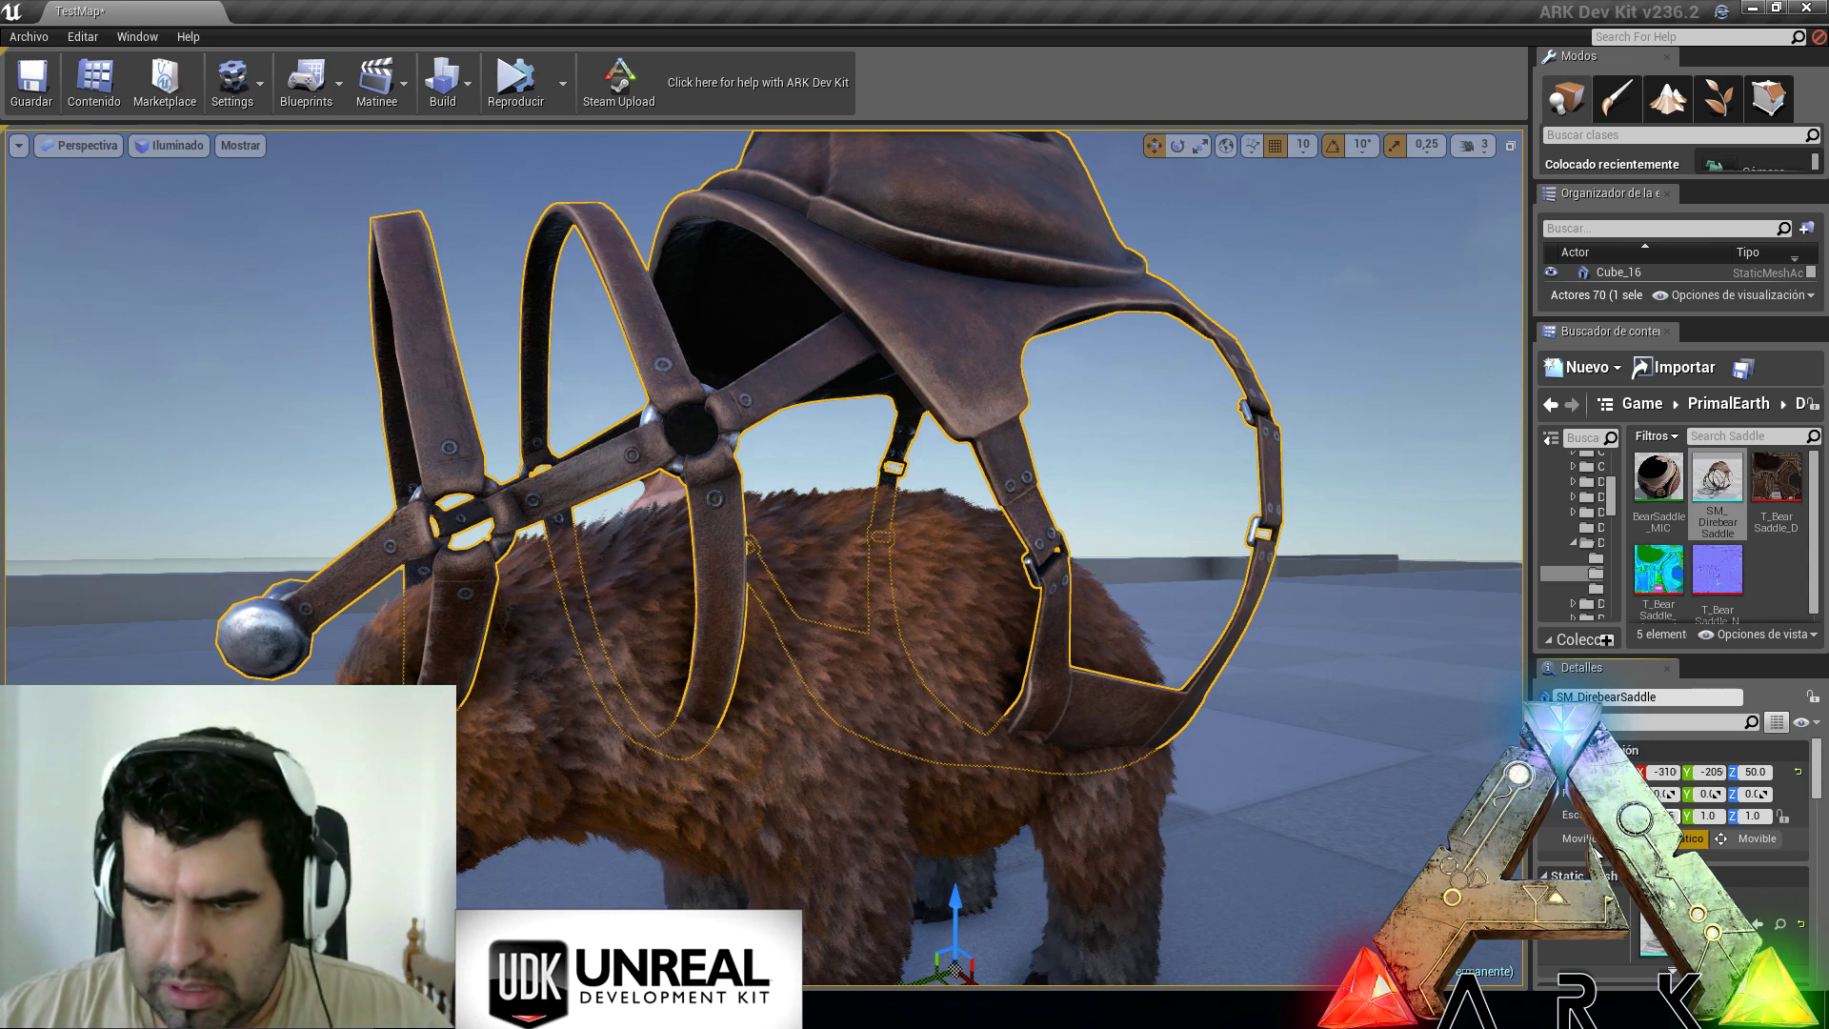
# Step: Scale the saddle down to 0.7 on all axes
pyautogui.click(1697, 817)
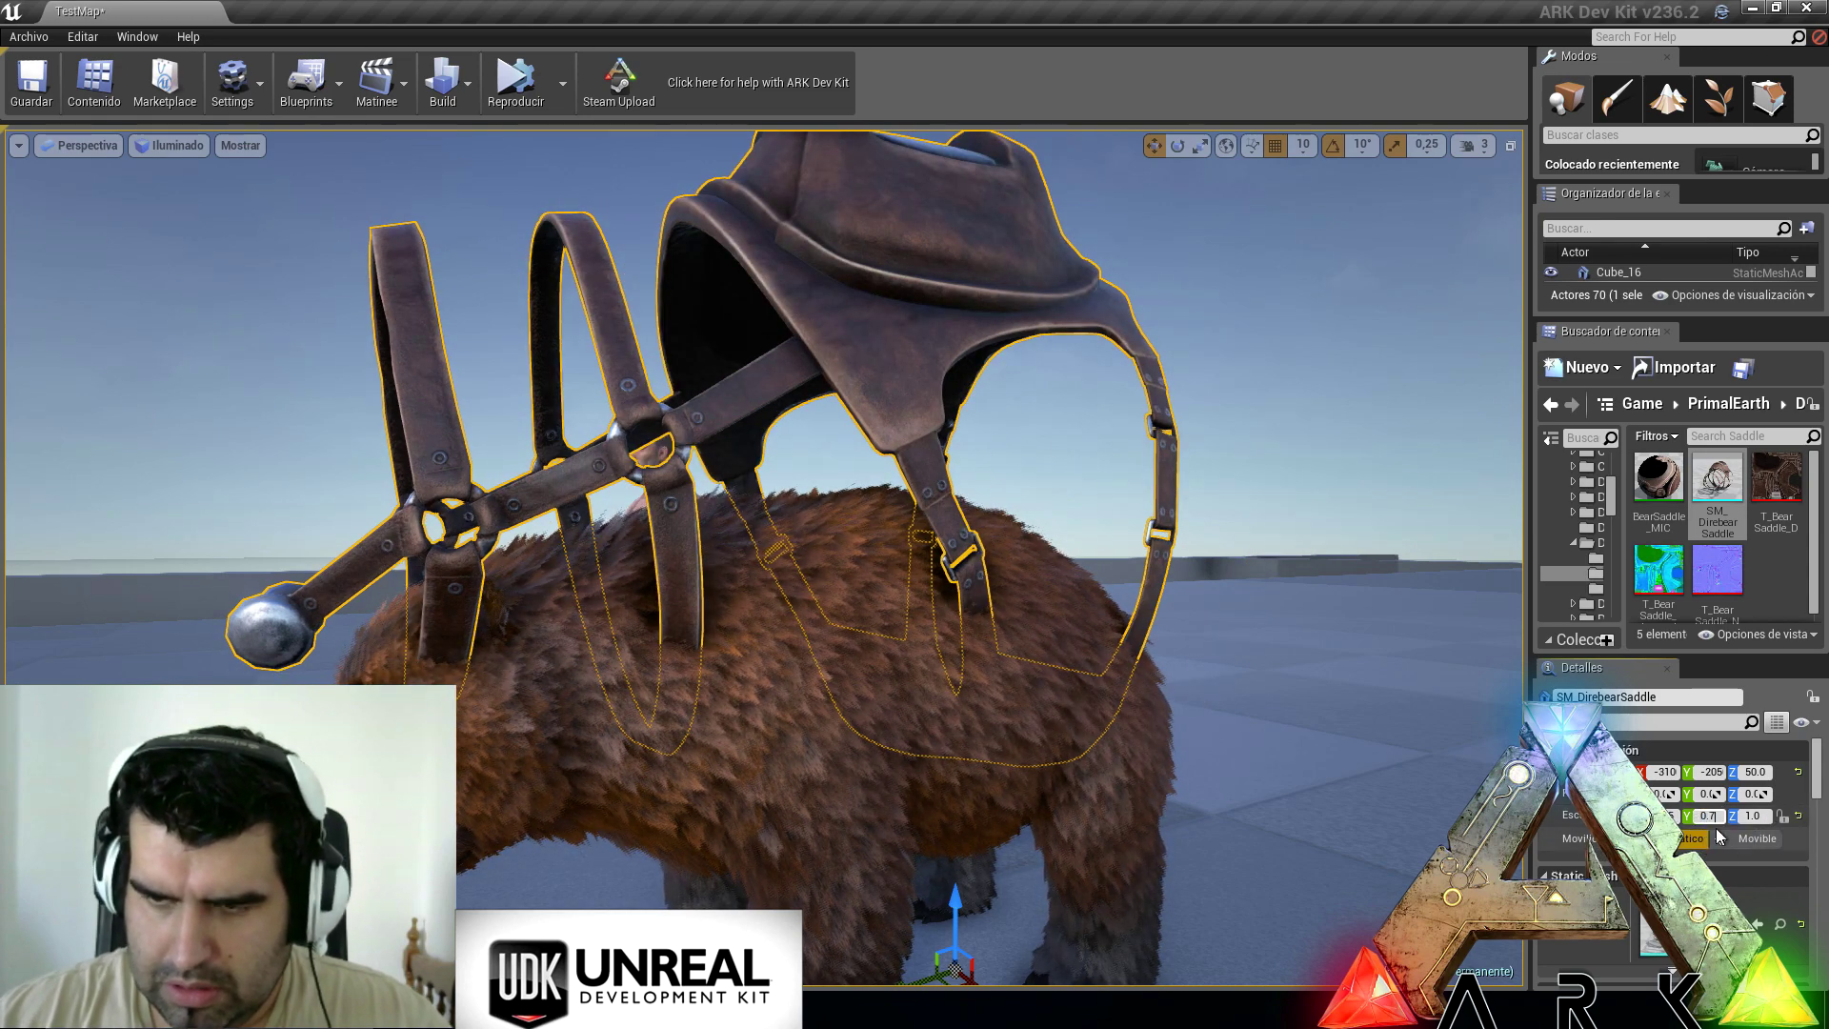
pyautogui.write('.7')
pyautogui.press('Return')
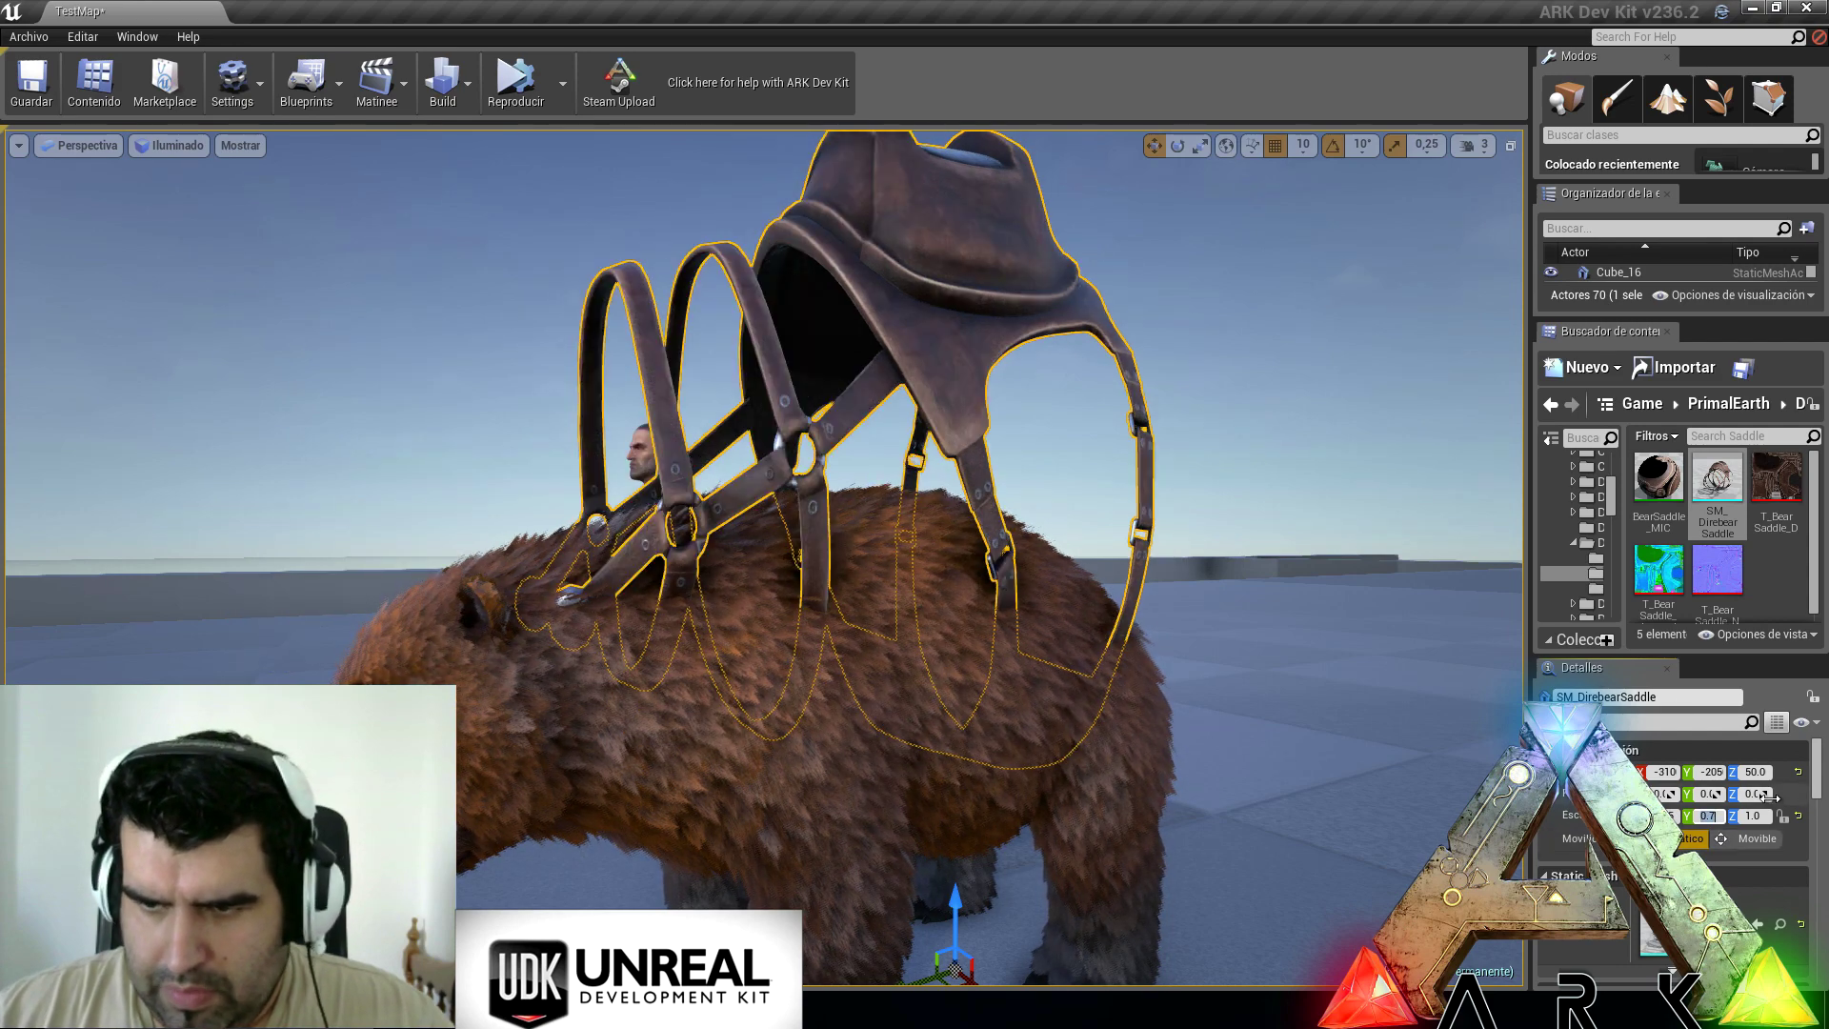
pyautogui.click(1763, 816)
pyautogui.write('0.')
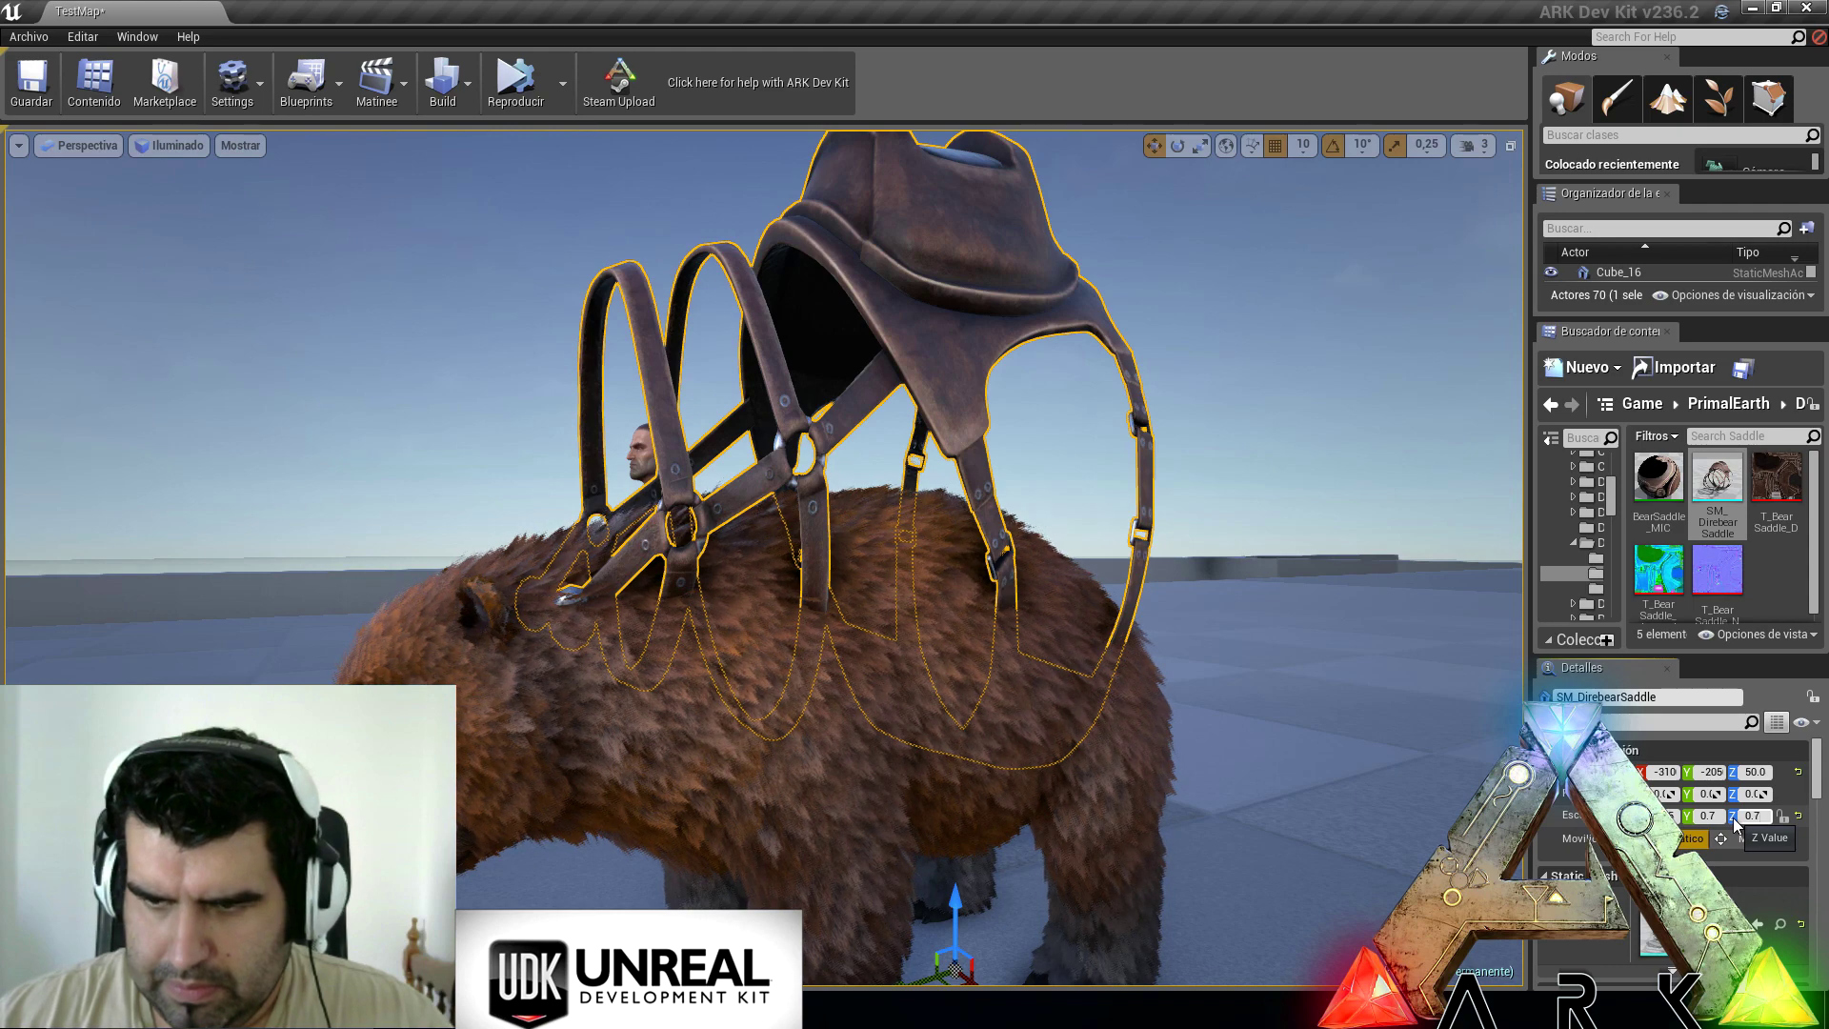
pyautogui.write('7')
pyautogui.press('Return')
pyautogui.scroll(-3, 754, 748)
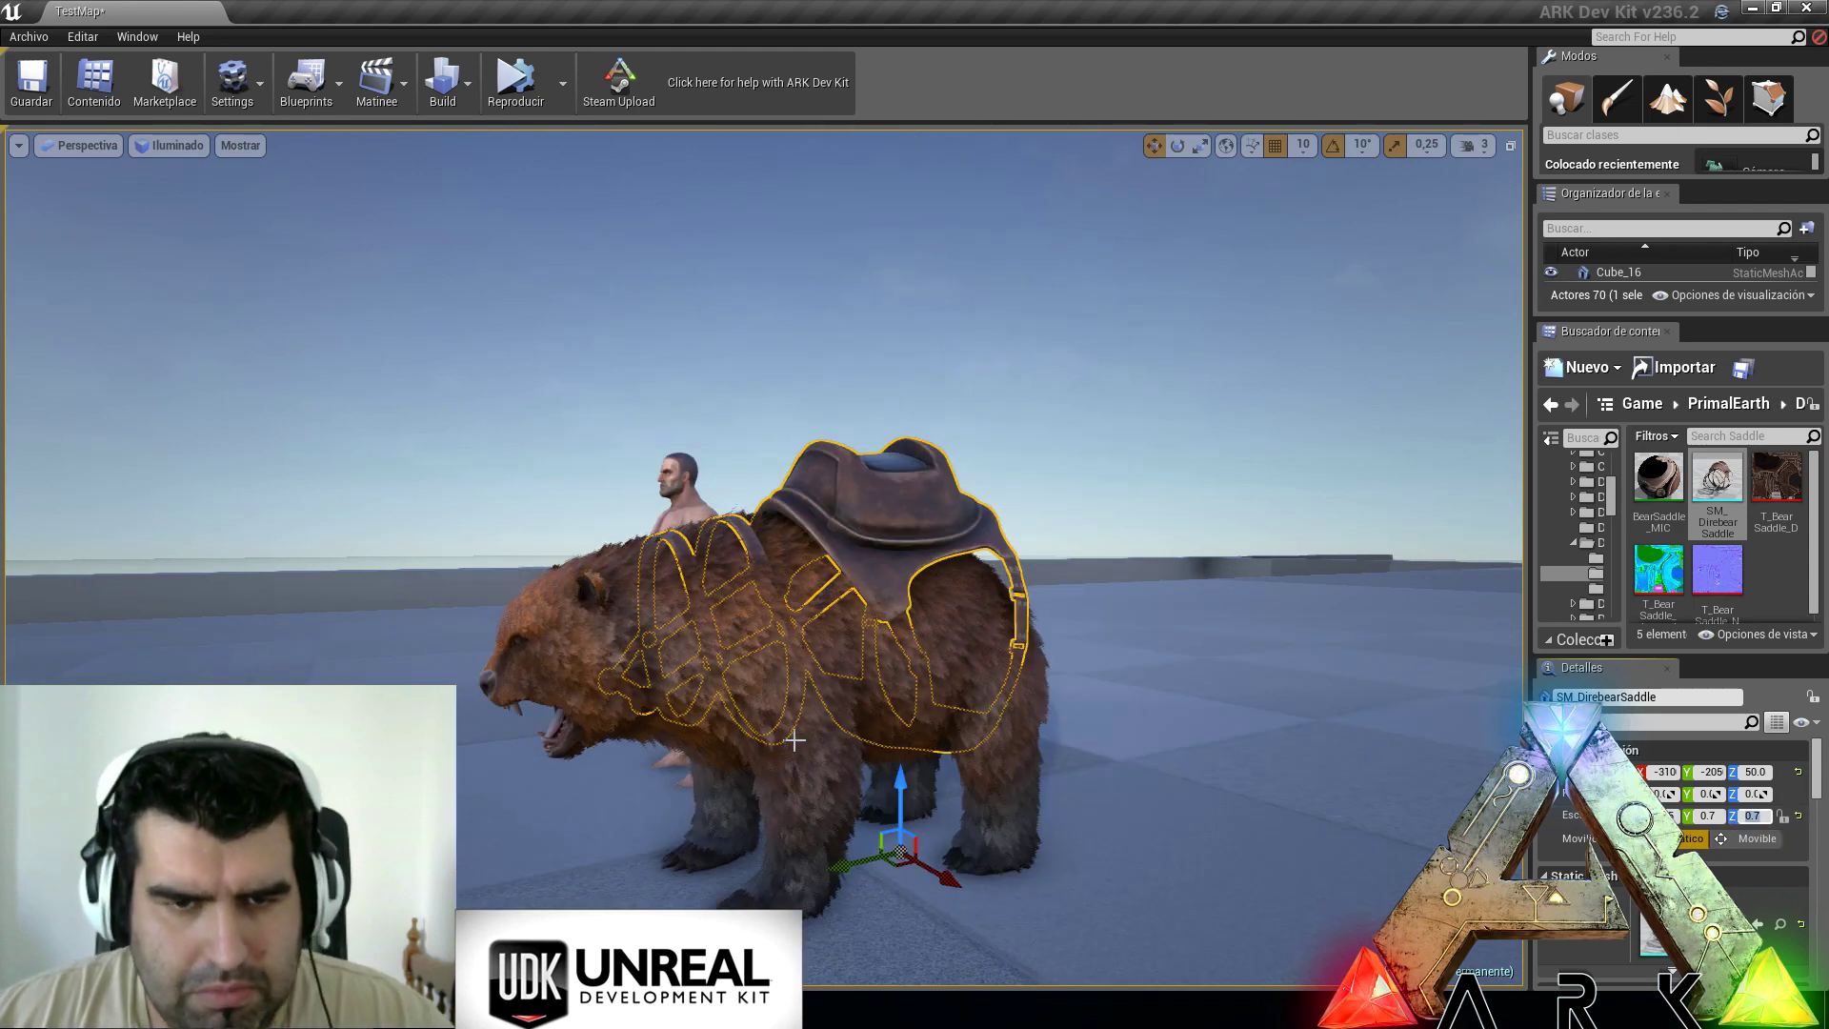
# Step: Move the saddle forward along Y and lower it to Z 40 to fit the bear, leaving it deselected
pyautogui.moveTo(860, 859); pyautogui.dragTo(807, 877)
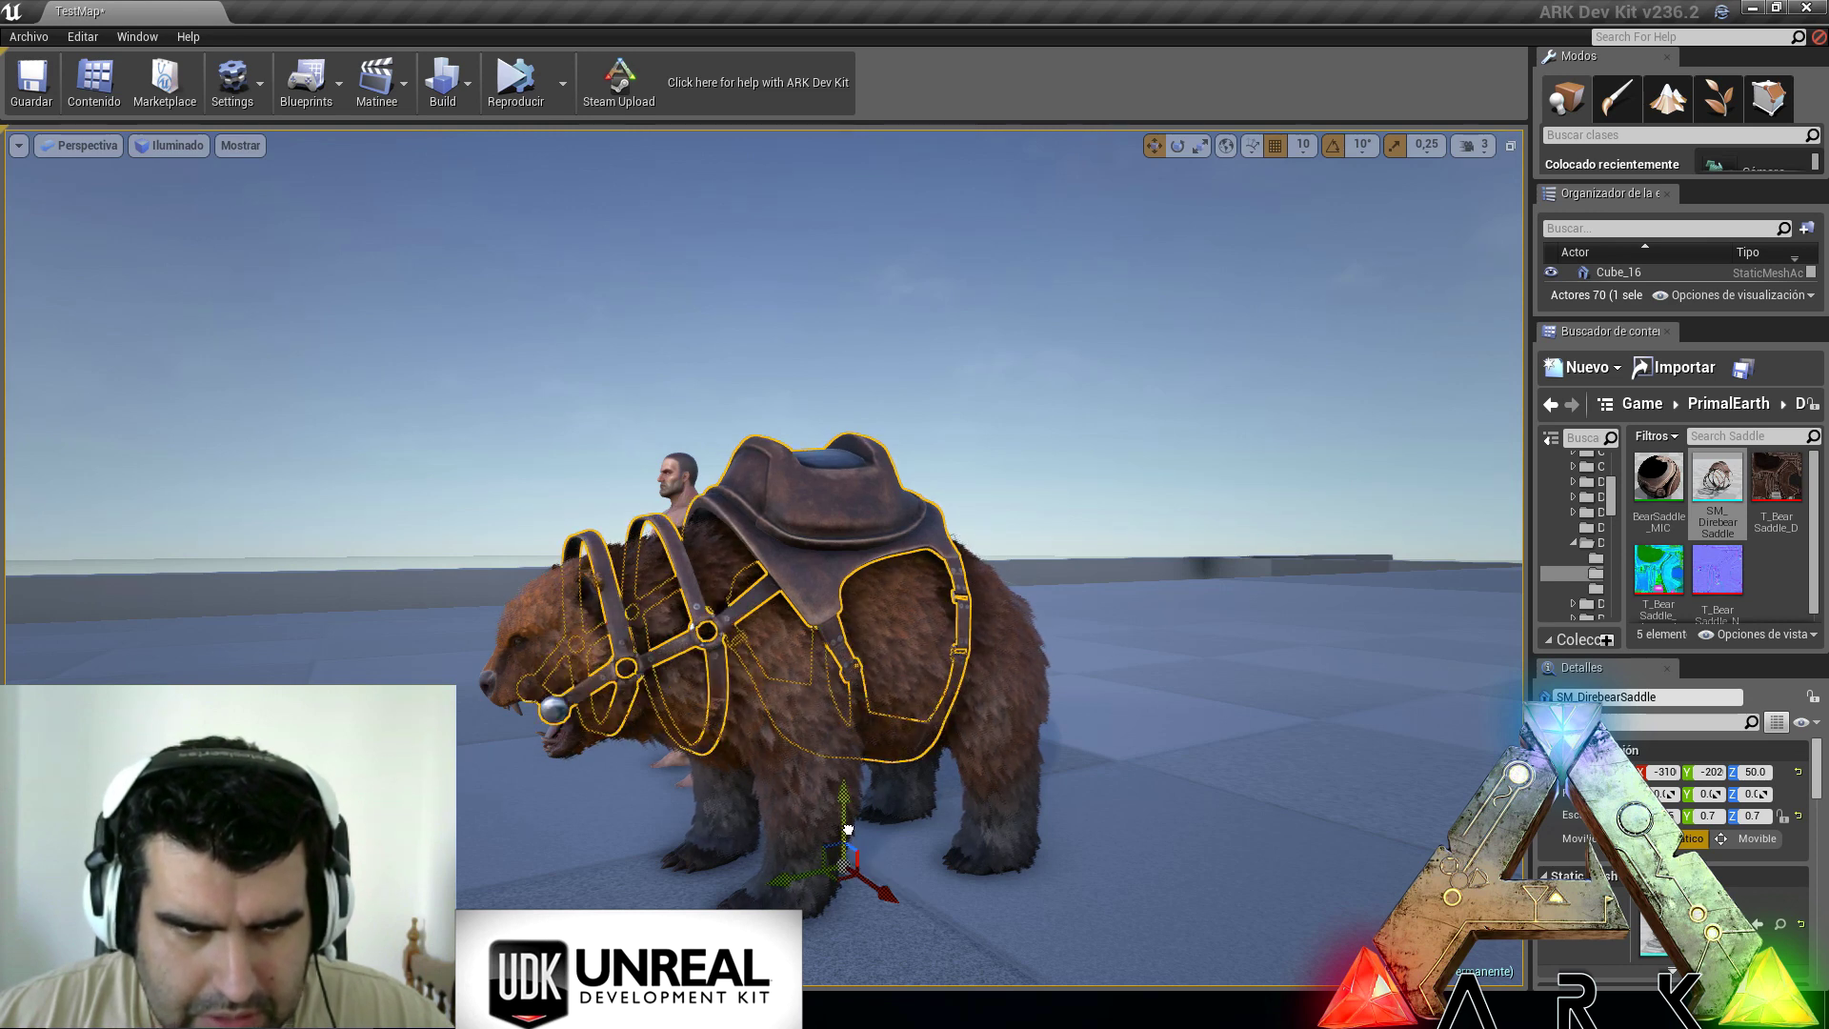
pyautogui.moveTo(846, 839); pyautogui.dragTo(846, 842)
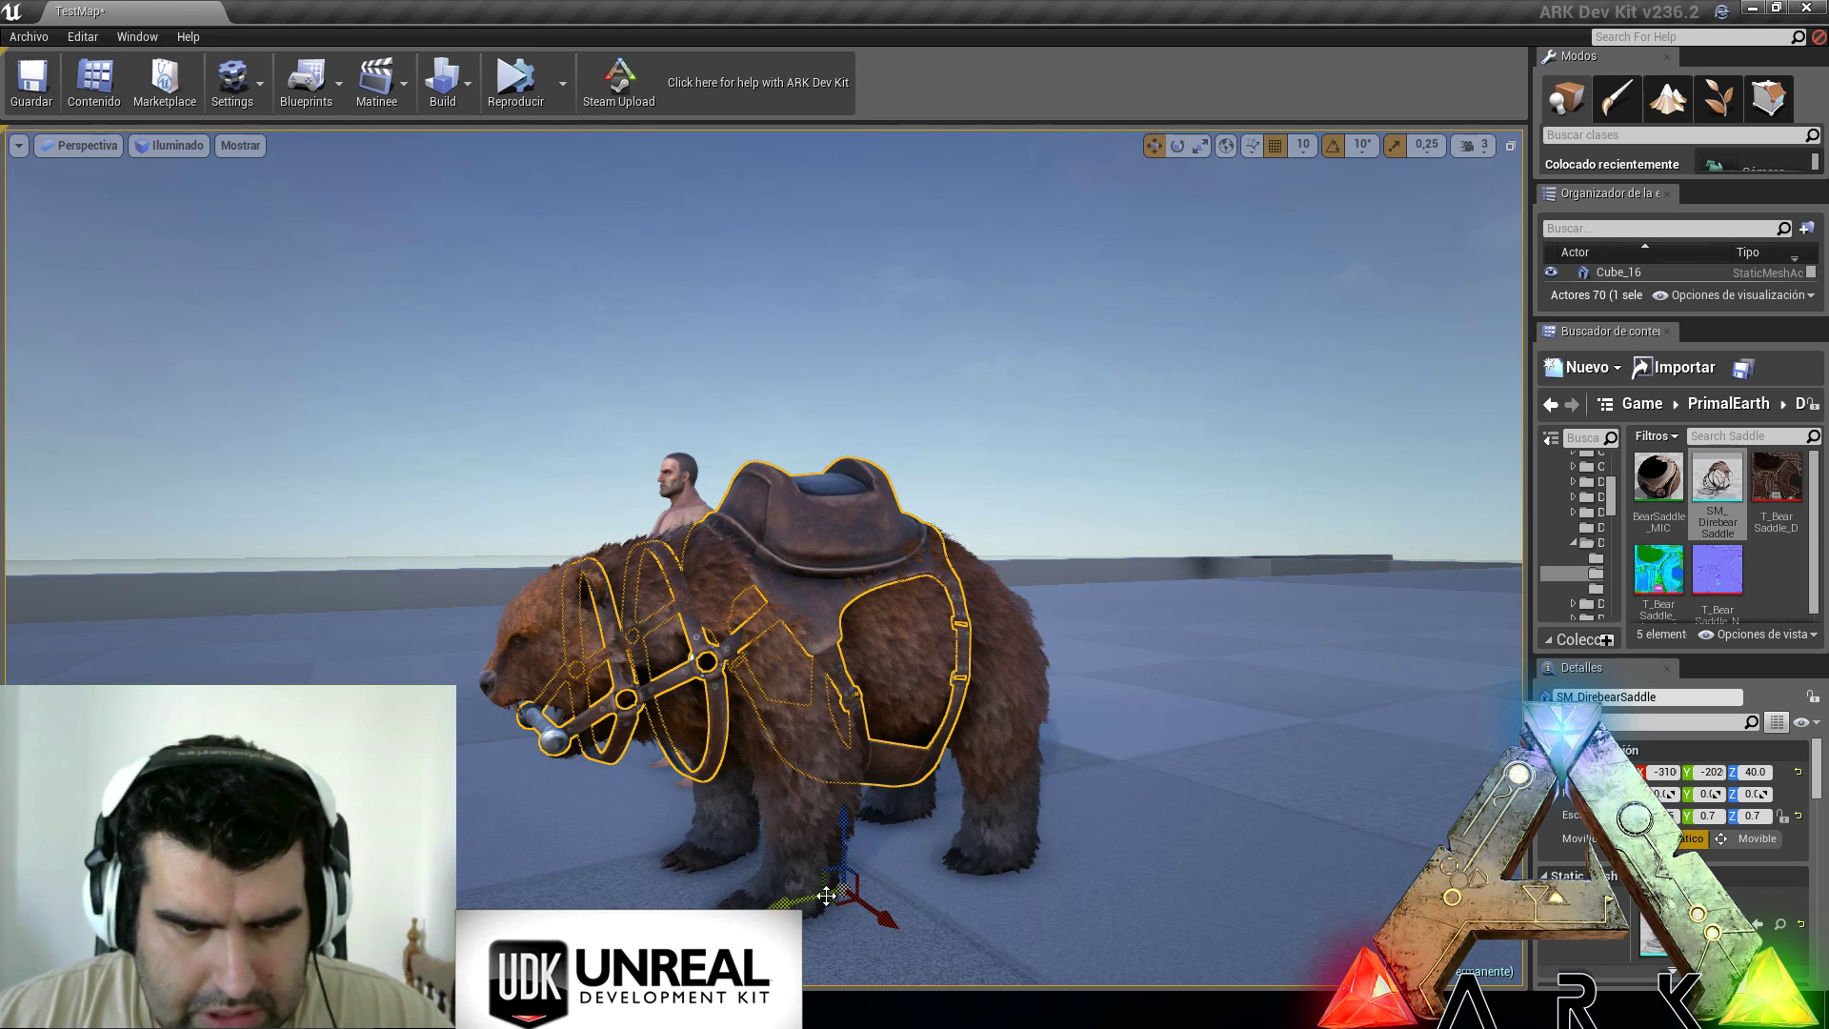
pyautogui.moveTo(814, 898); pyautogui.dragTo(834, 802)
pyautogui.moveTo(915, 731)
pyautogui.mouseDown(button='right')
pyautogui.moveTo(1143, 657)
pyautogui.moveTo(915, 730)
pyautogui.mouseUp(button='right')
pyautogui.press('Escape')
# Step: Examine the fit of the saddle and harness on the bear from both sides and next to the human figure
pyautogui.moveTo(972, 677); pyautogui.dragTo(895, 571, button='right')
pyautogui.press('s')
pyautogui.press('d')
pyautogui.moveTo(1077, 727); pyautogui.dragTo(848, 727, button='right')
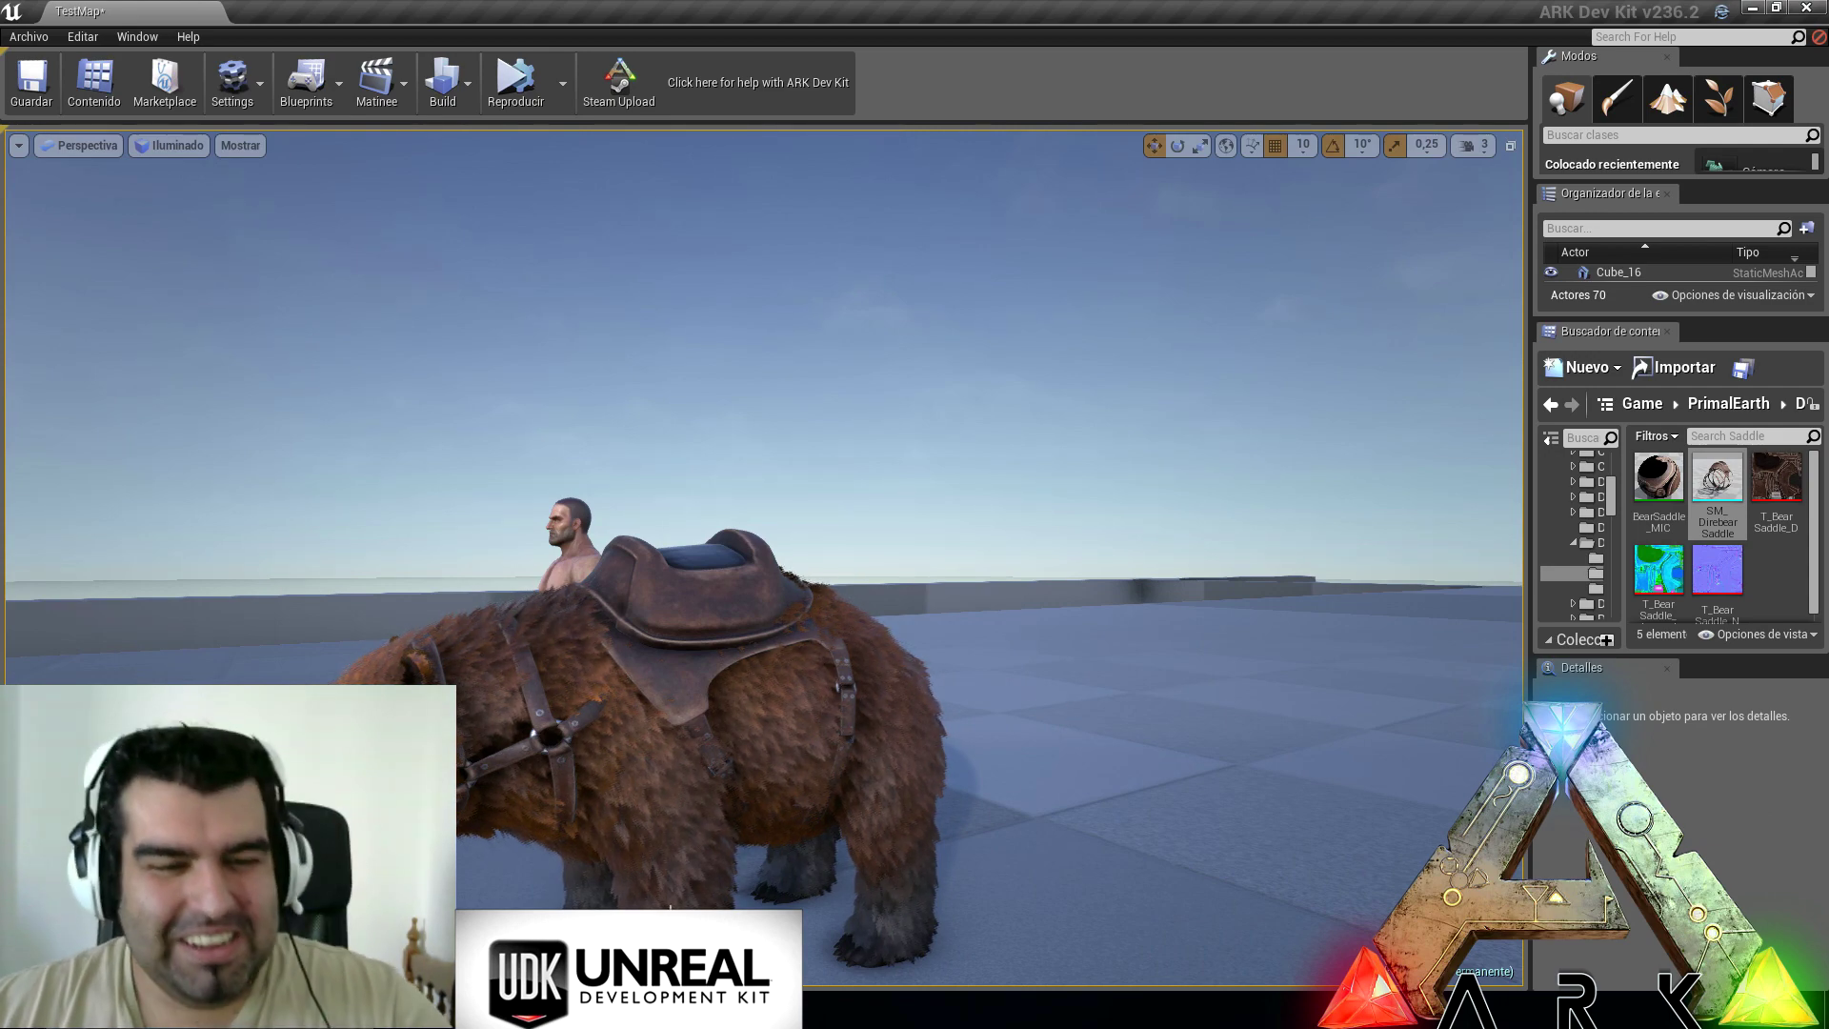
pyautogui.press('a')
pyautogui.moveTo(848, 667); pyautogui.dragTo(849, 733, button='right')
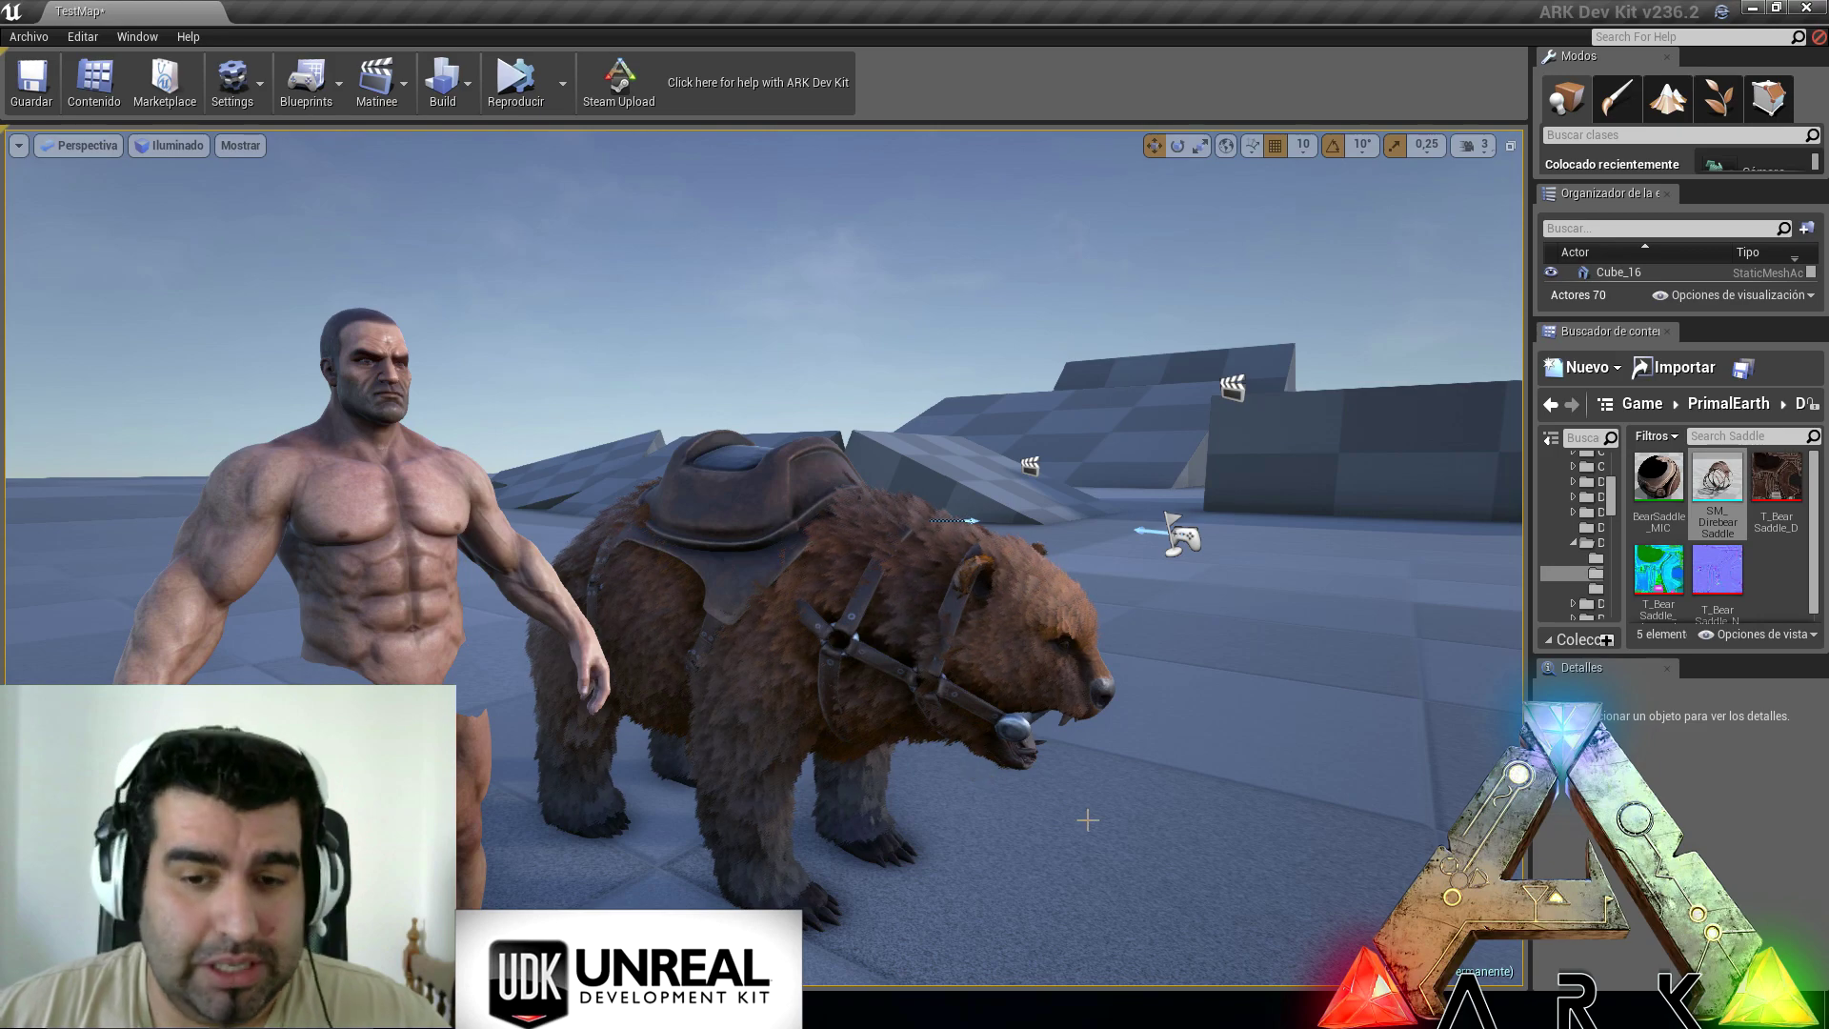
pyautogui.moveTo(762, 557); pyautogui.dragTo(667, 534, button='right')
pyautogui.press('a')
pyautogui.press('d')
pyautogui.press('d')
pyautogui.press('d')
pyautogui.press('s')
pyautogui.press('a')
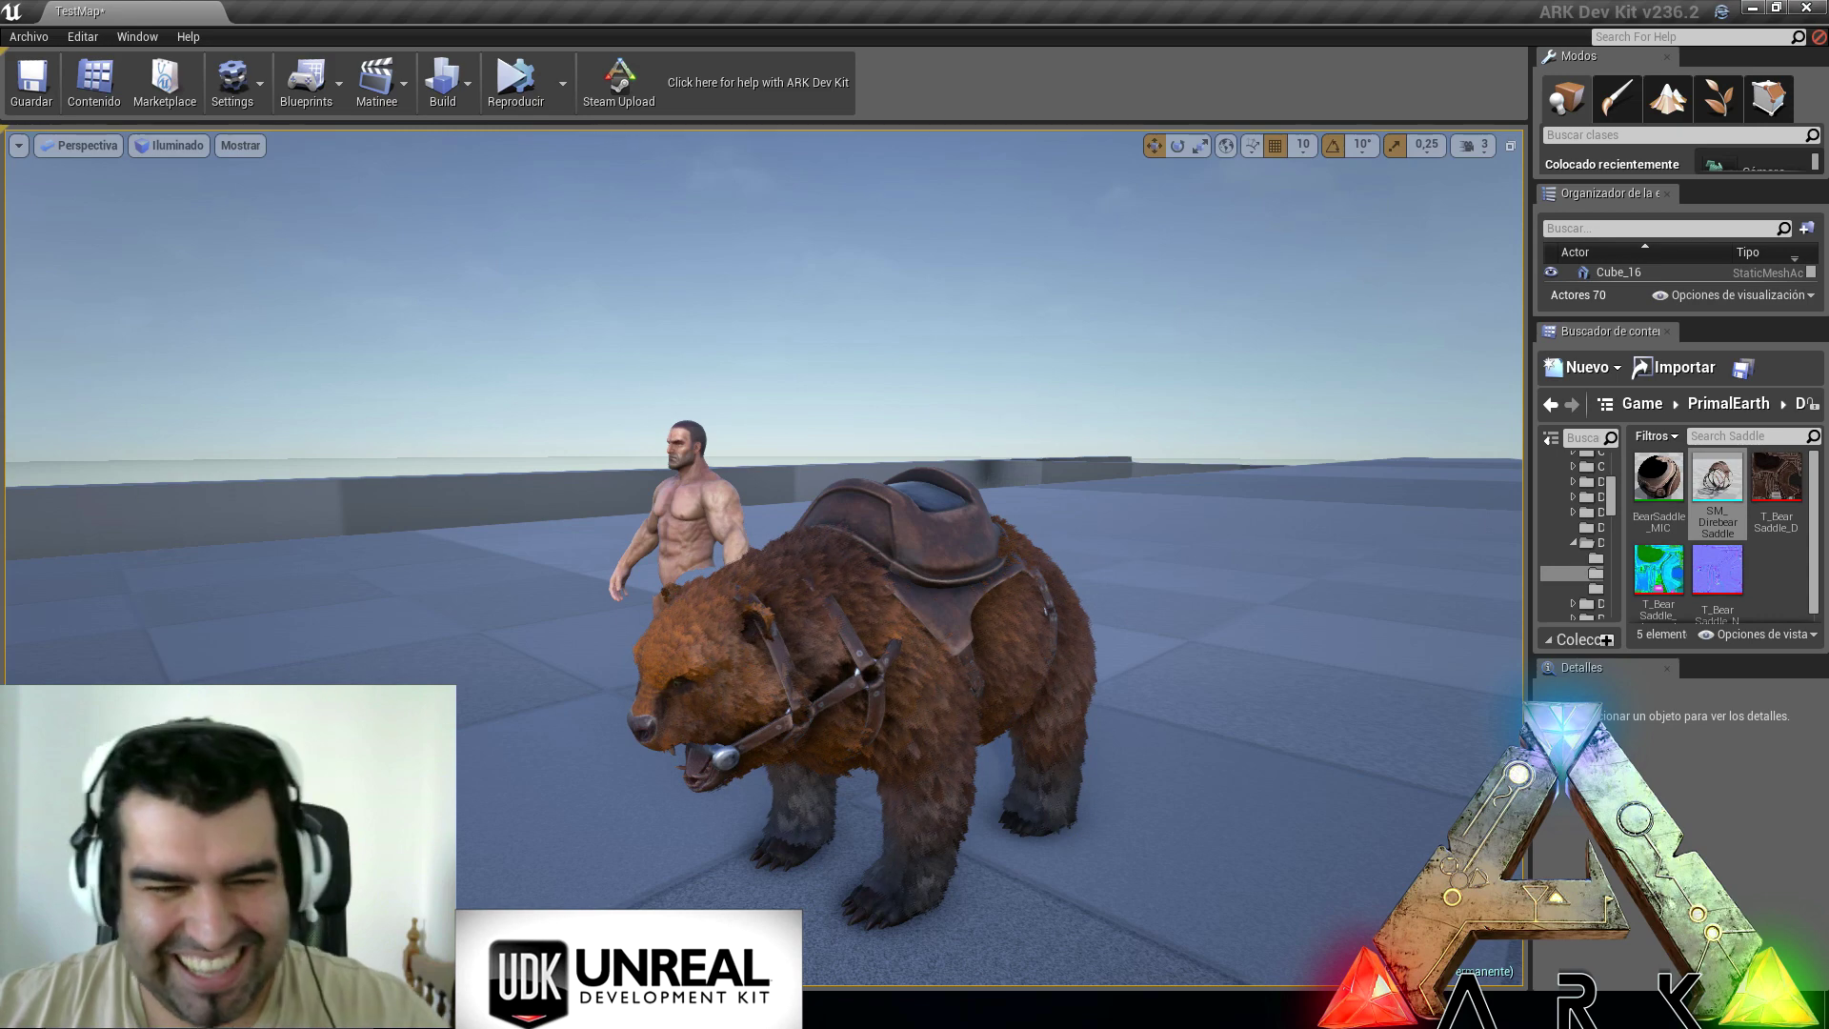
pyautogui.moveTo(788, 737); pyautogui.dragTo(829, 730, button='right')
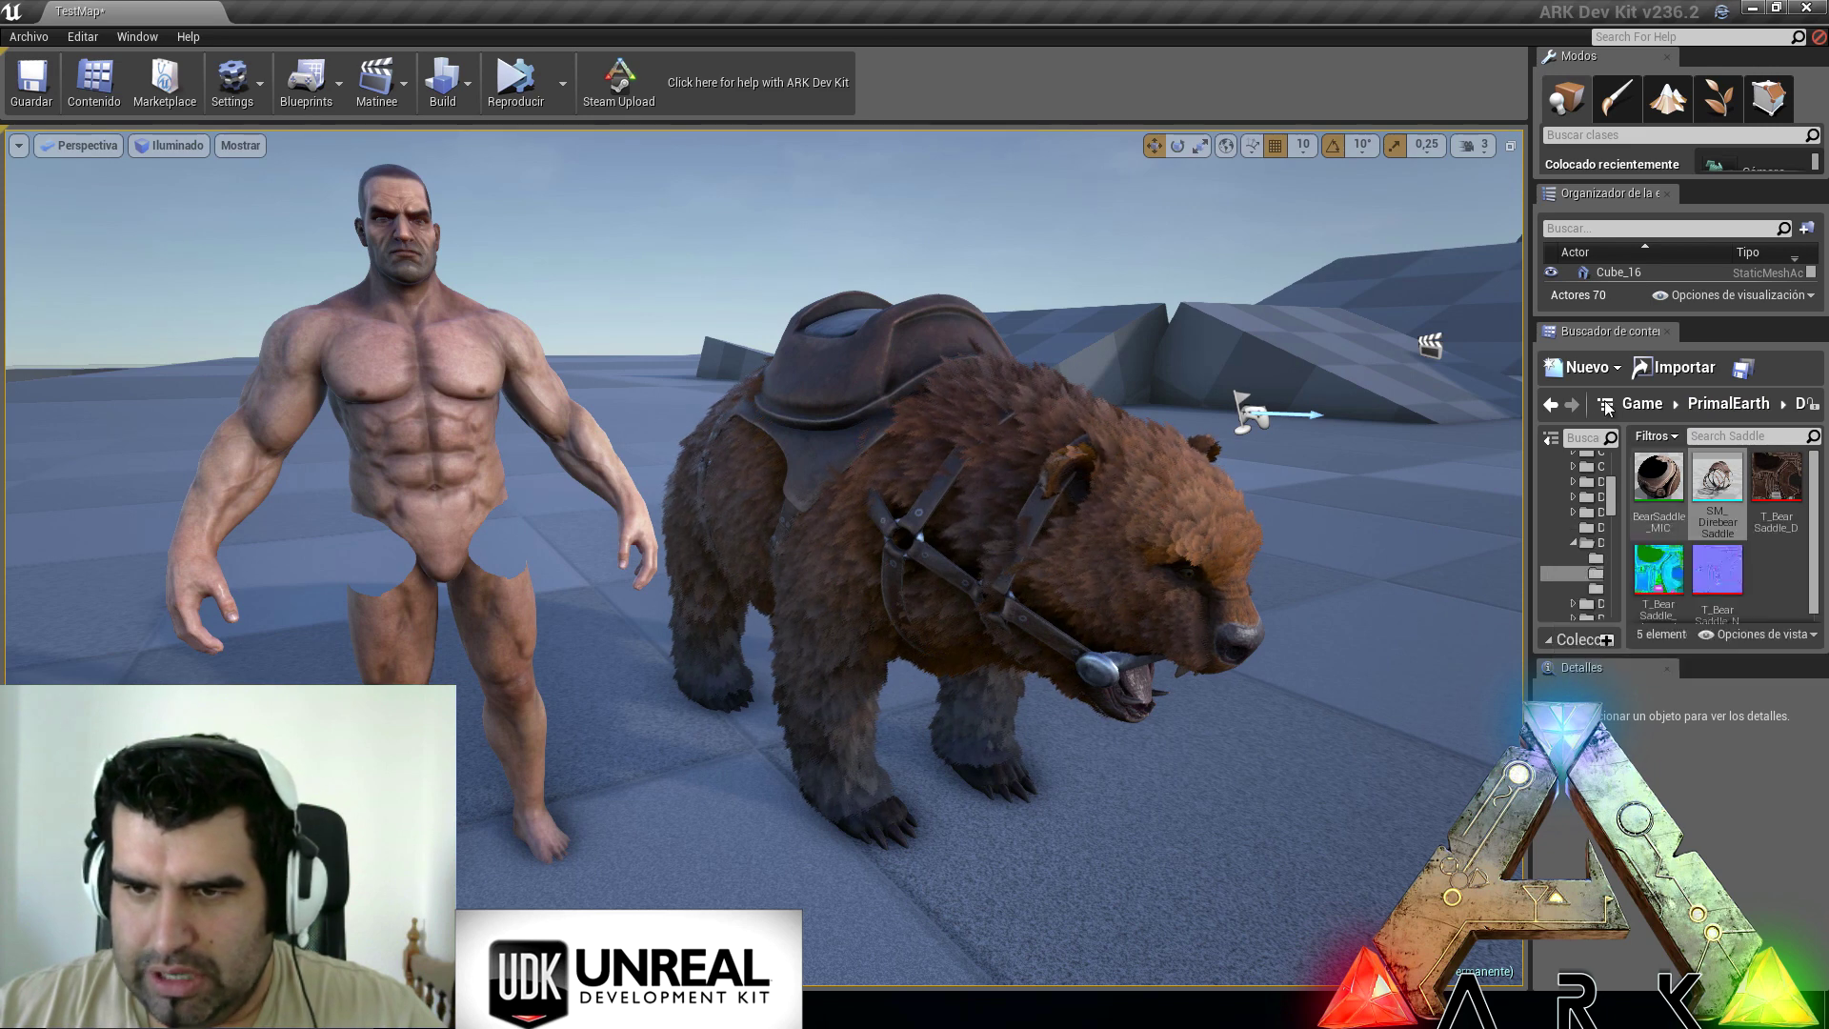
# Step: Open the Direbear skeletal mesh's animation list and widen its name column to read the full names
pyautogui.click(1551, 404)
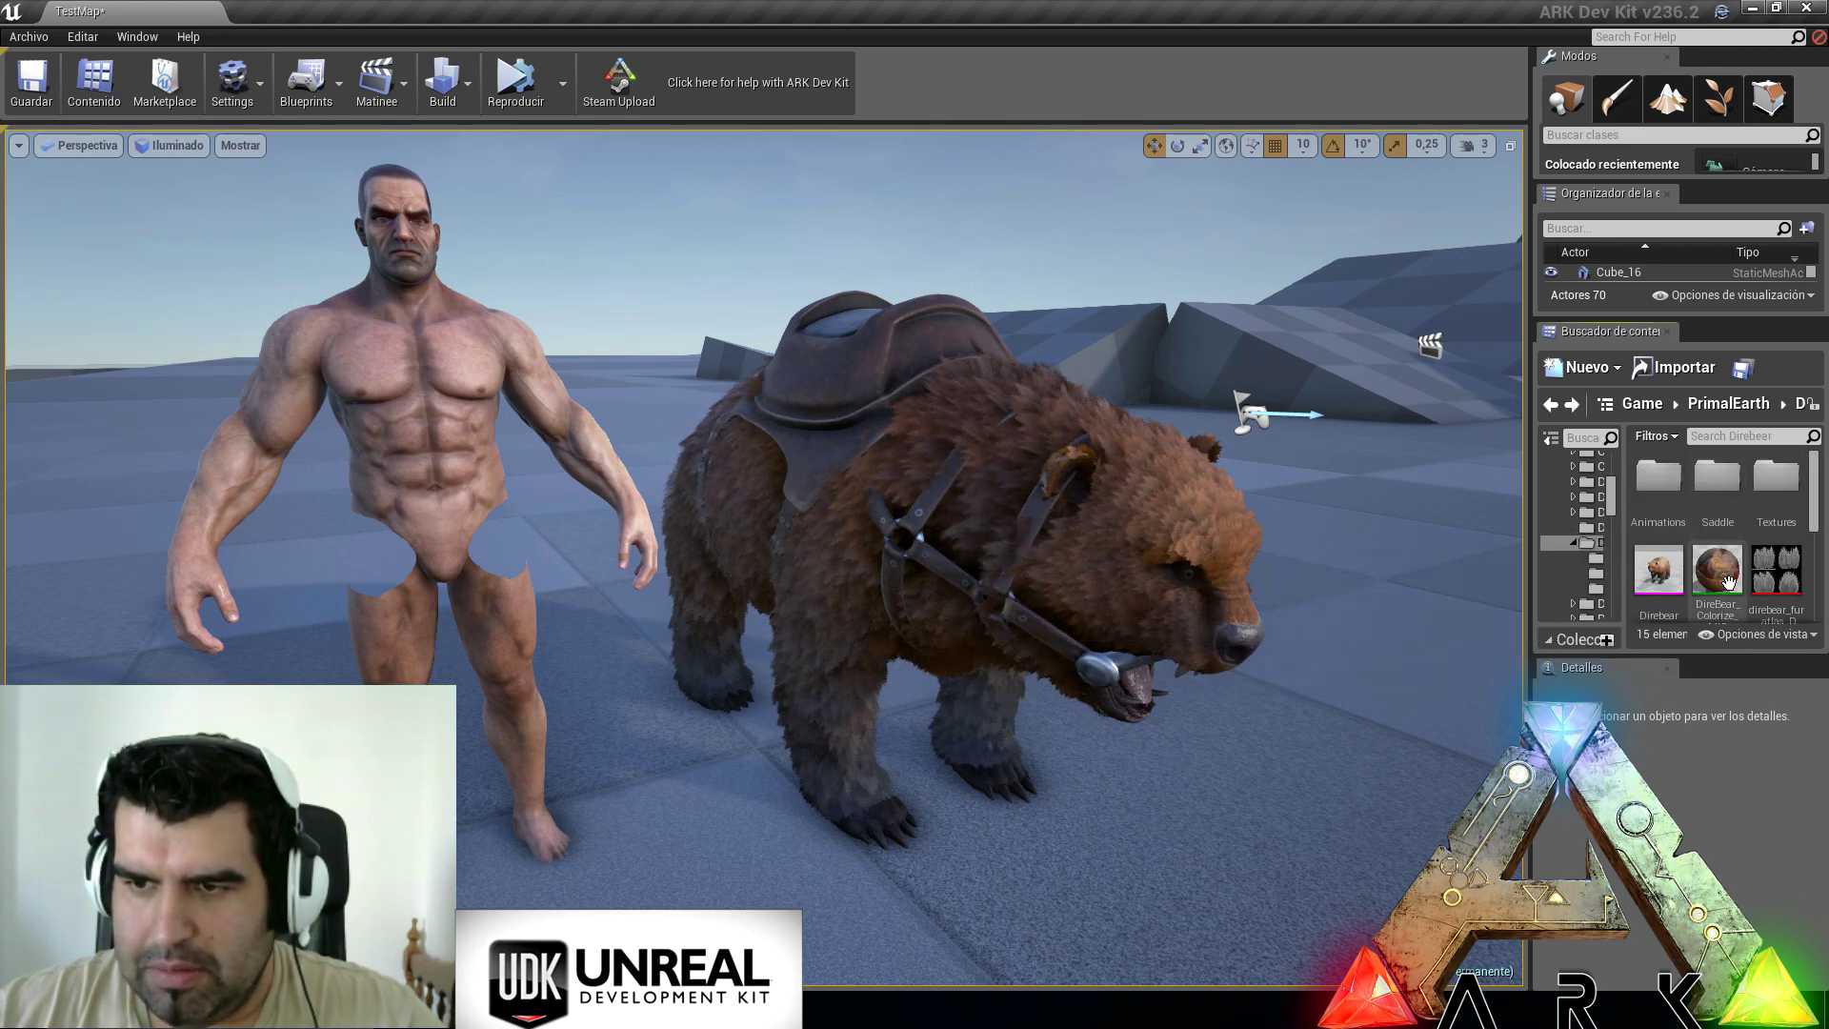
pyautogui.click(1678, 576)
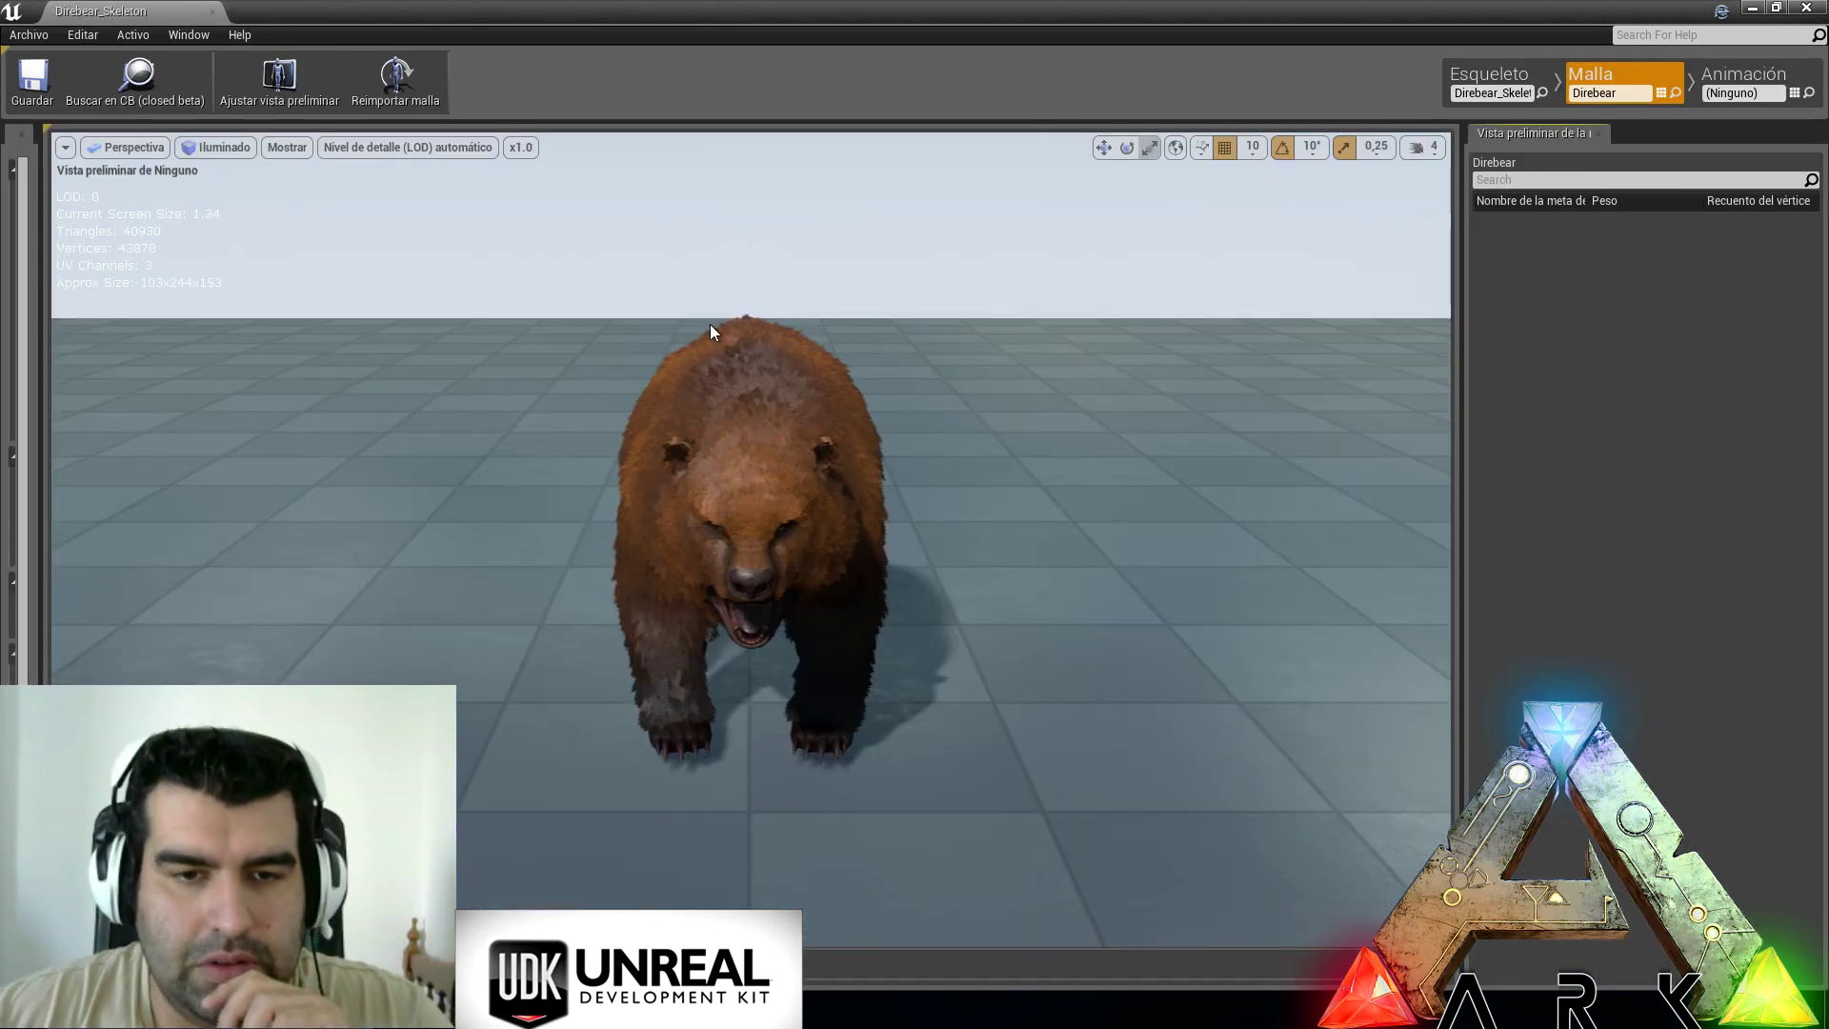
pyautogui.moveTo(767, 503); pyautogui.dragTo(910, 415, button='right')
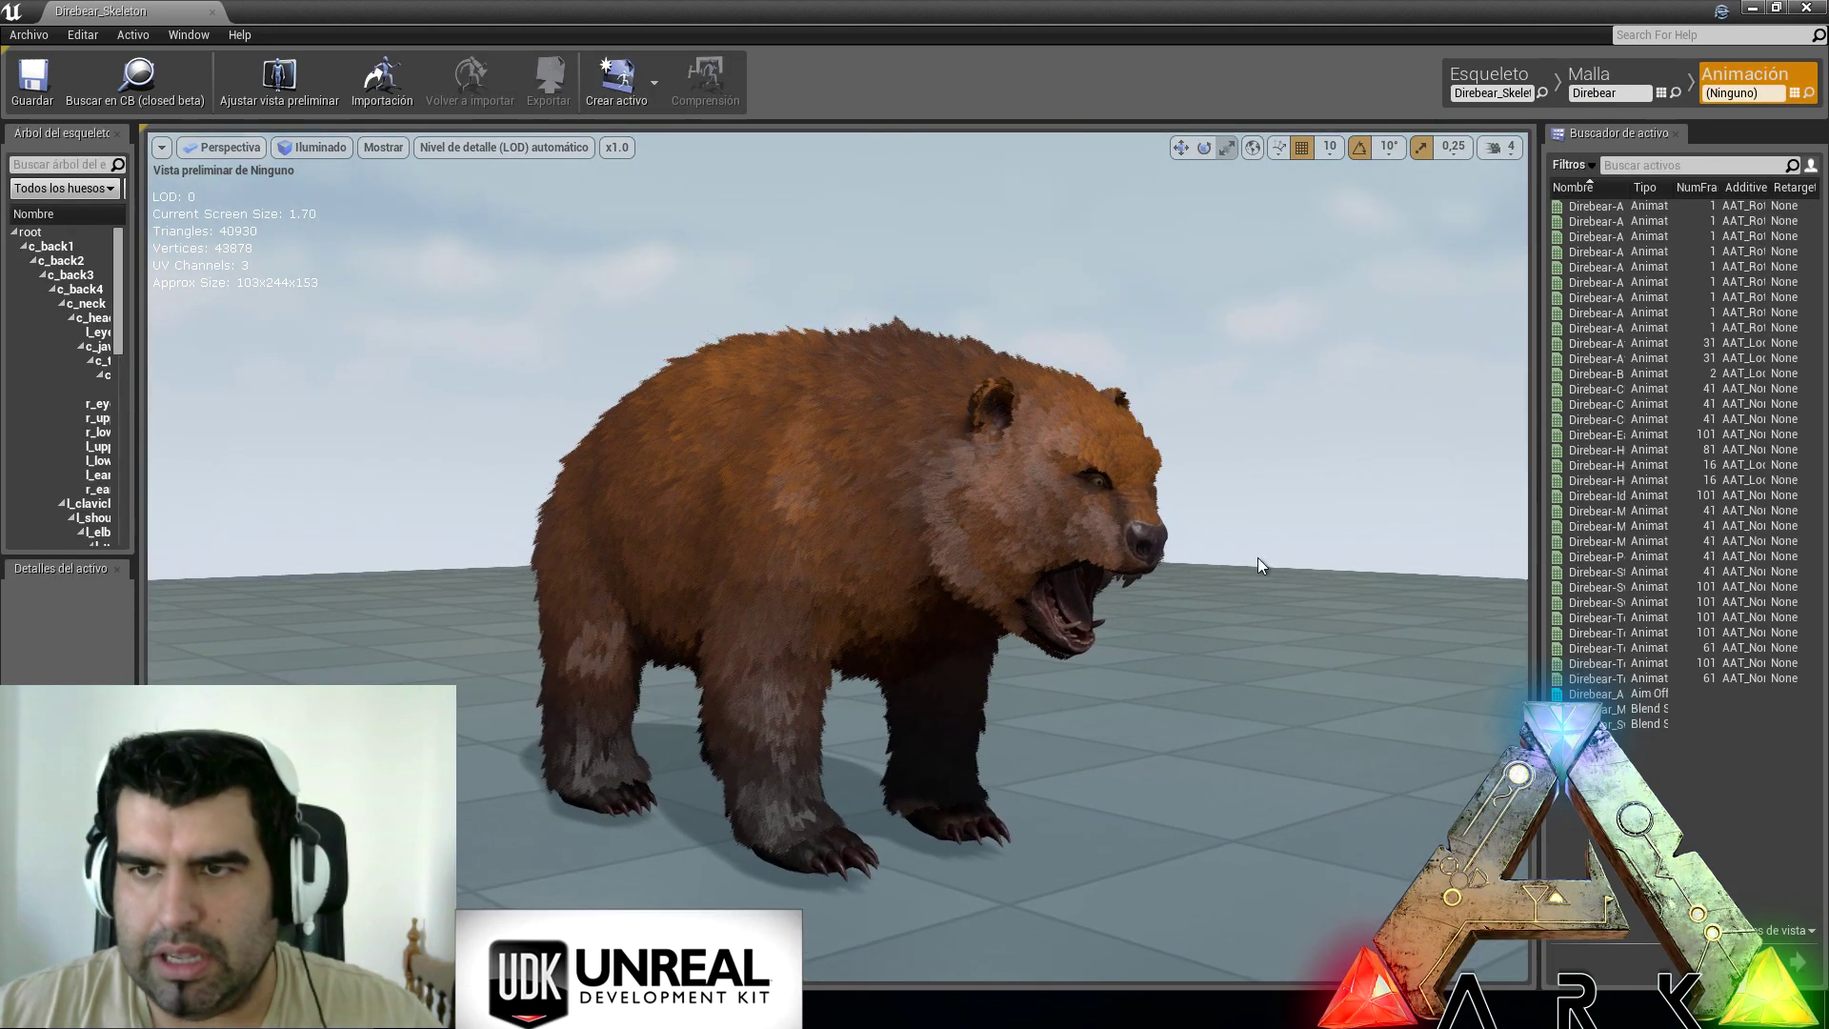
pyautogui.moveTo(1633, 197); pyautogui.dragTo(1713, 197)
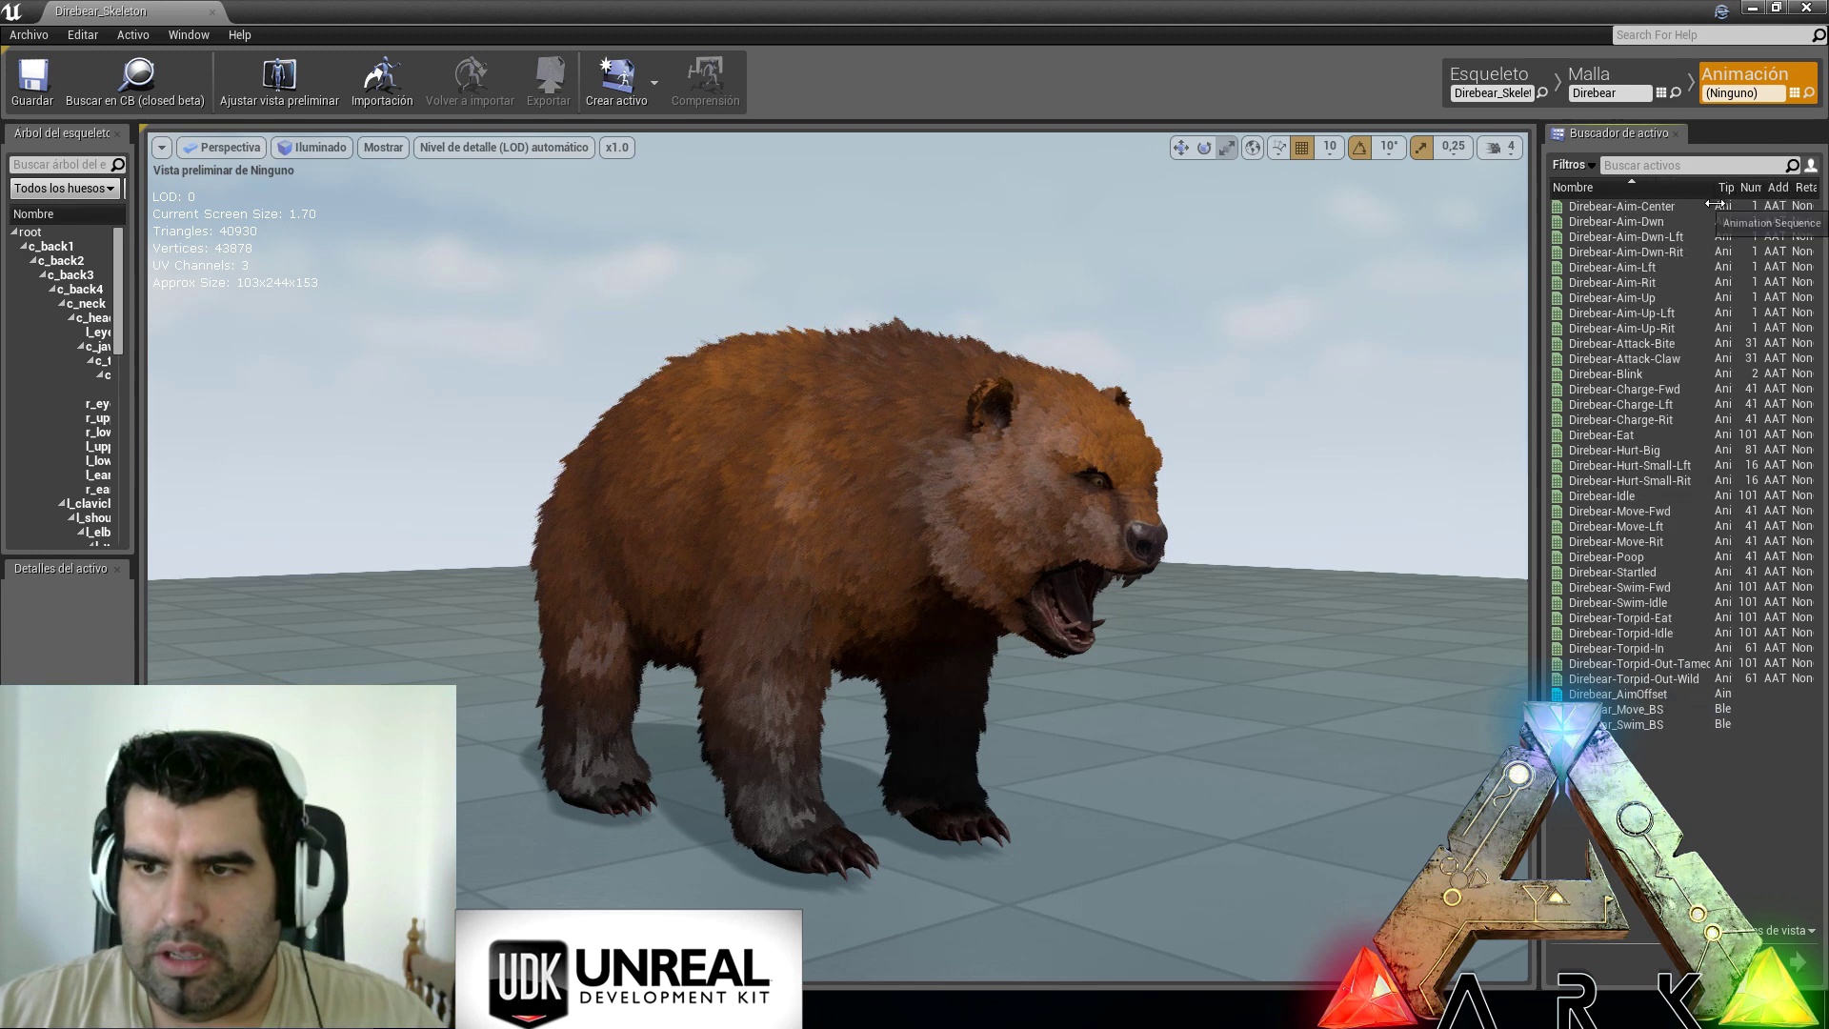
# Step: Preview the Direbear's Eat, Idle, Move-Fwd, Attack-Claw and Charge-Fwd animations
pyautogui.doubleClick(1645, 431)
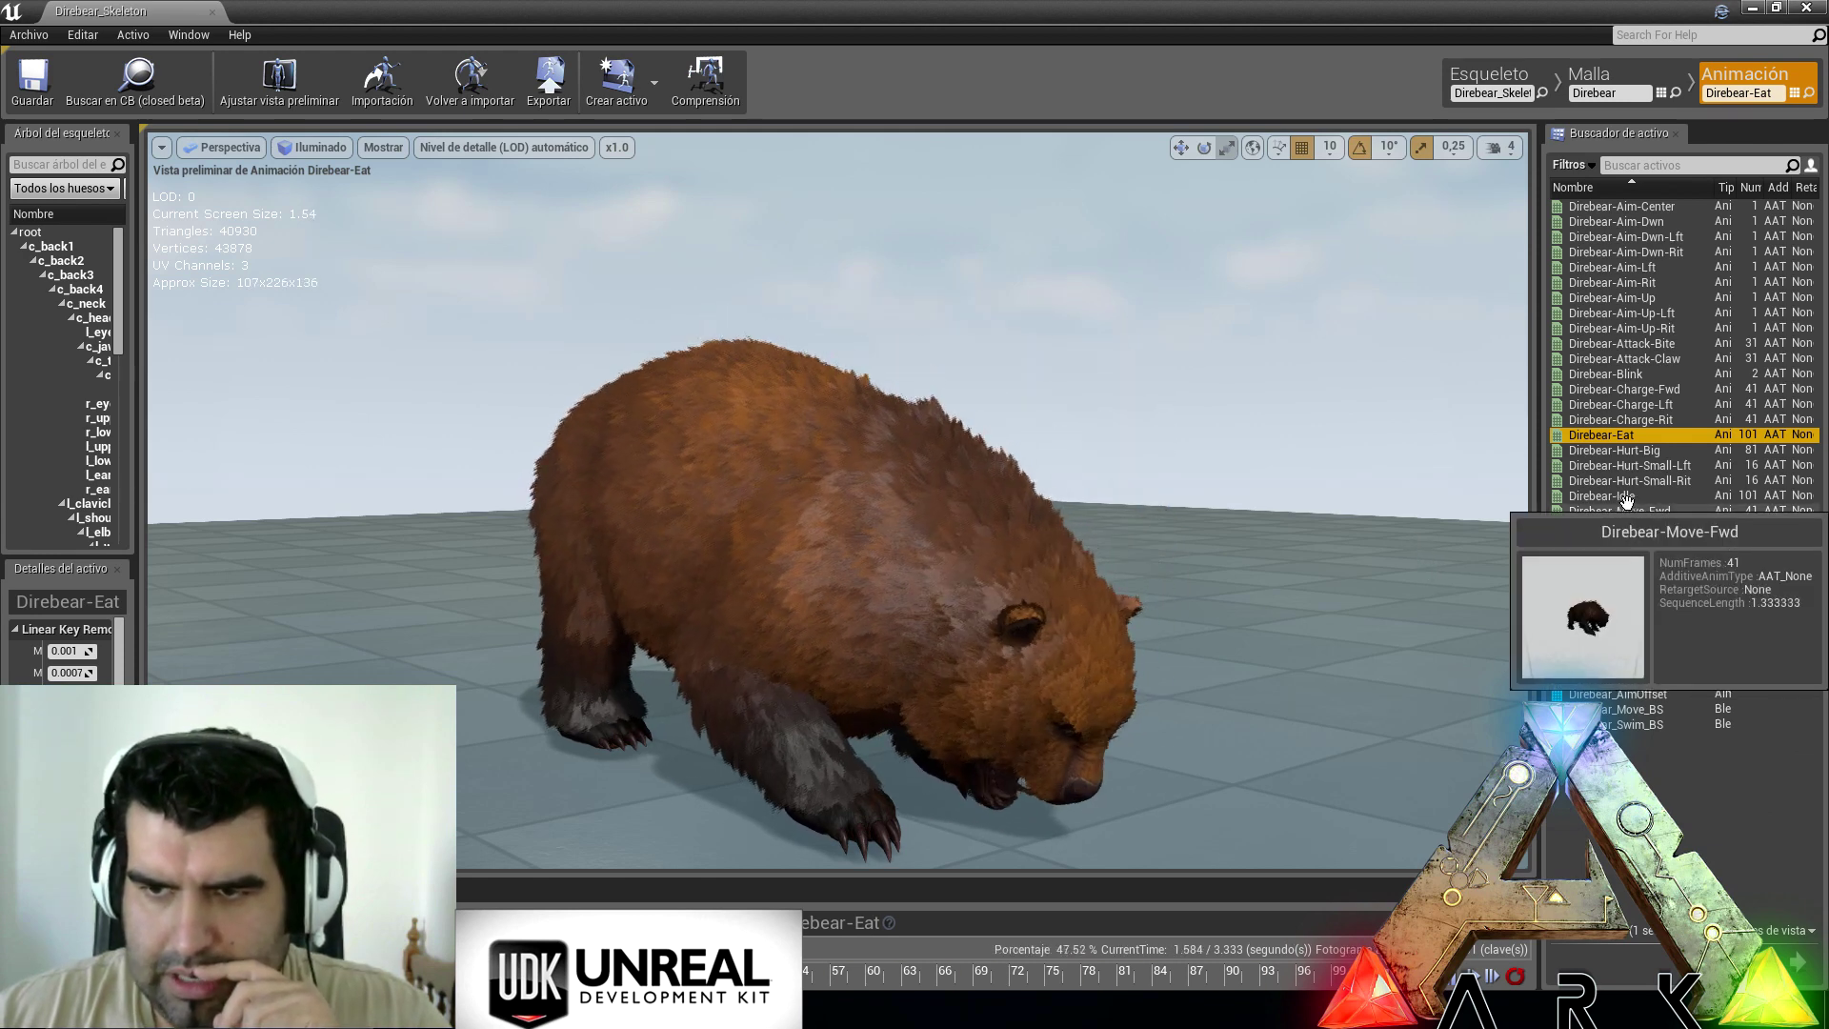
pyautogui.doubleClick(1635, 496)
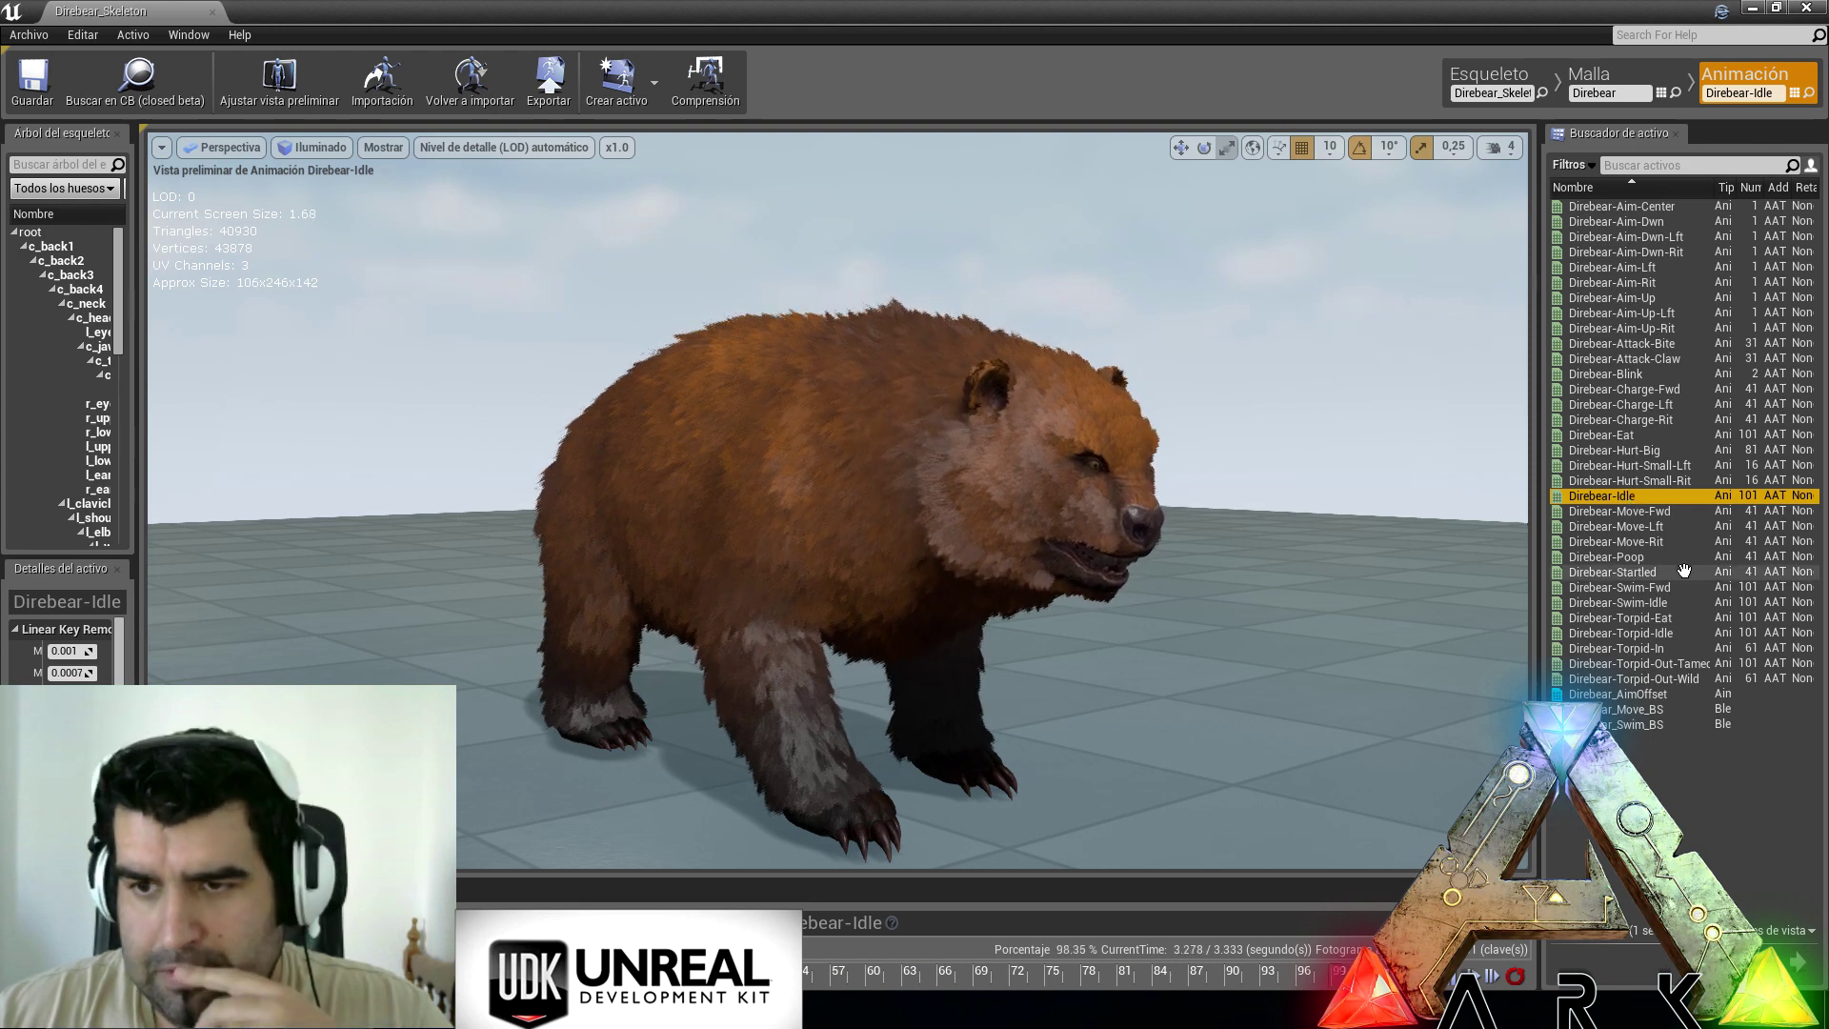
pyautogui.doubleClick(1674, 512)
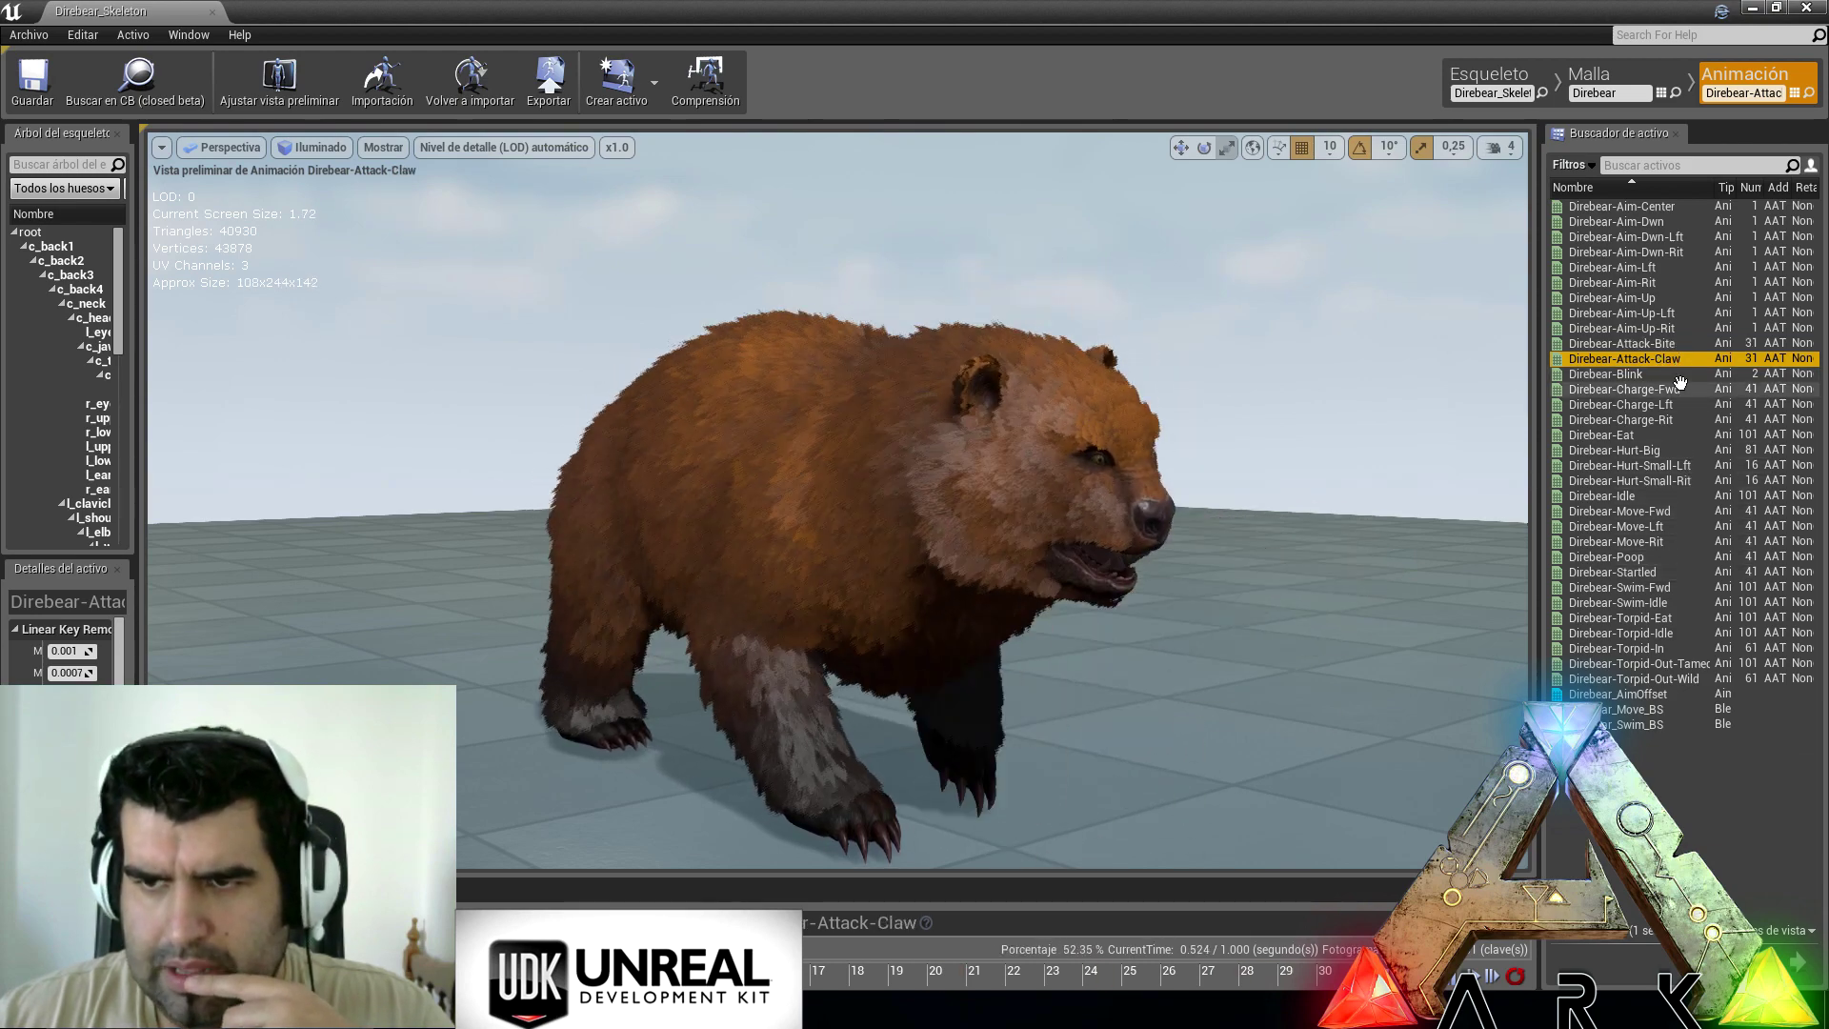
pyautogui.click(1680, 389)
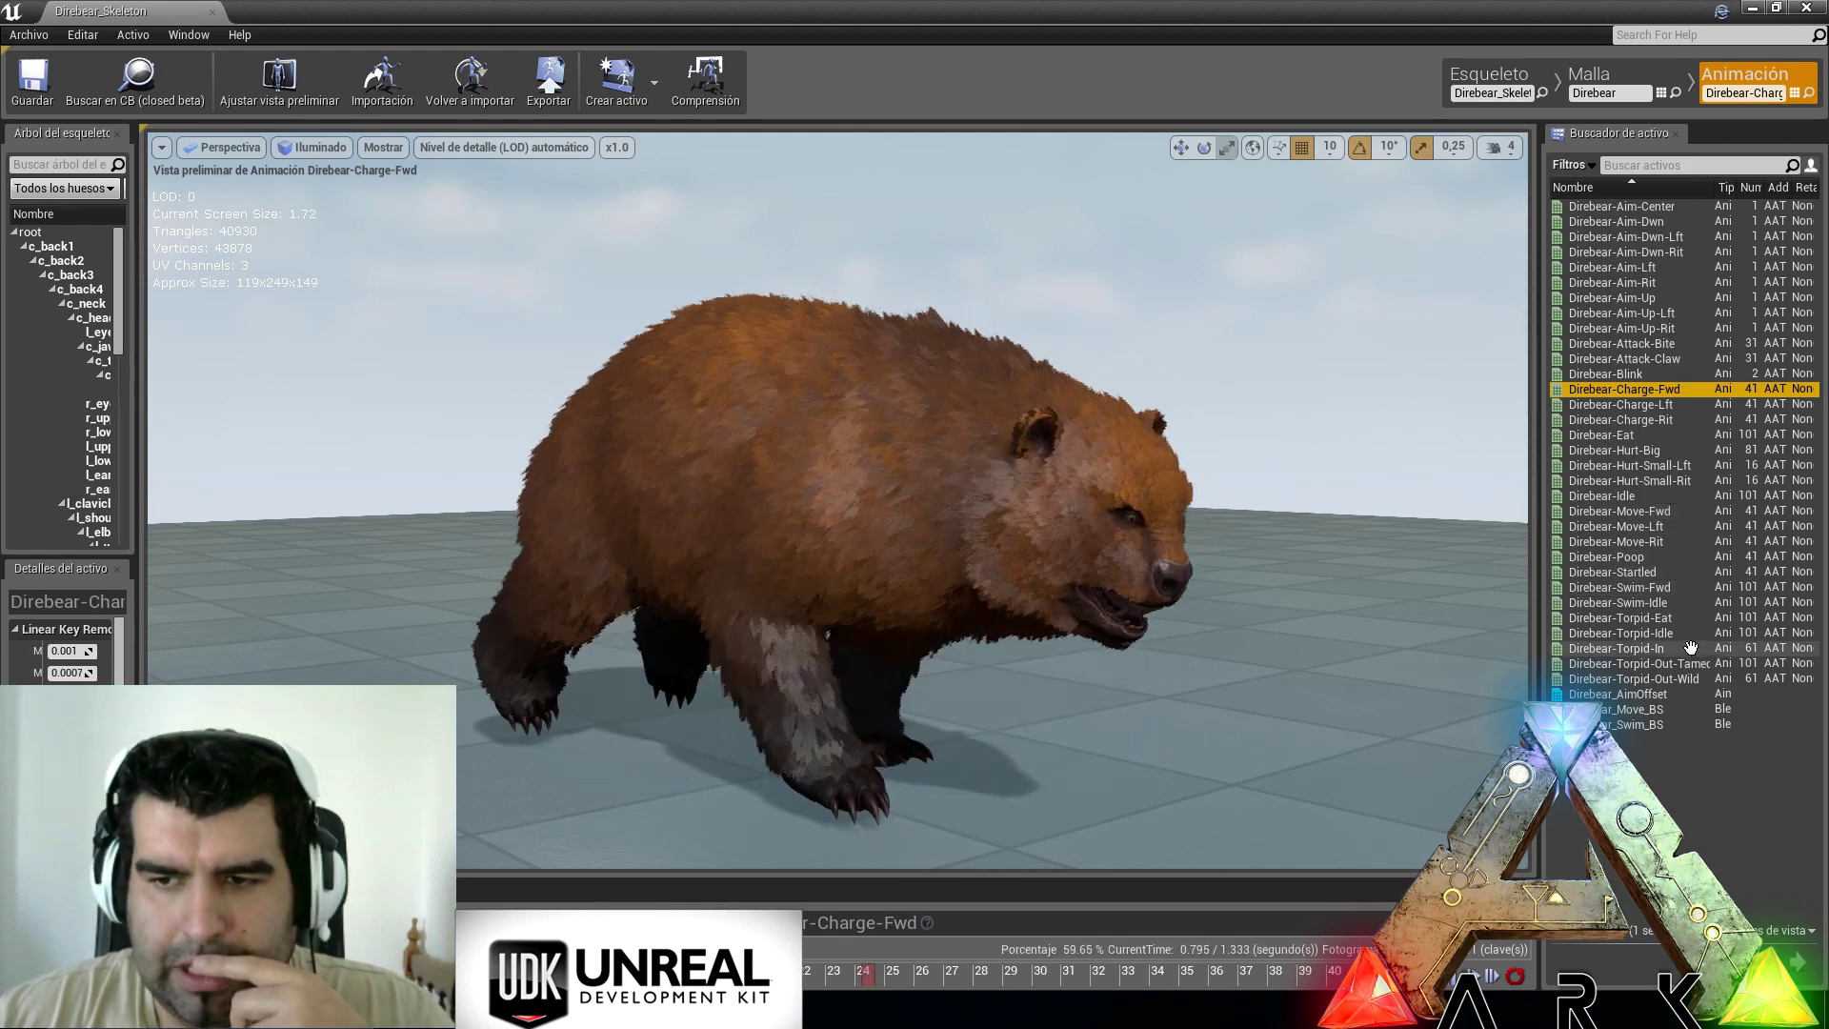
# Step: Preview the Torpid-In, Torpid-Eat, Torpid-Idle and Torpid-Out-Tamed animations, framing the whole bear
pyautogui.click(1691, 647)
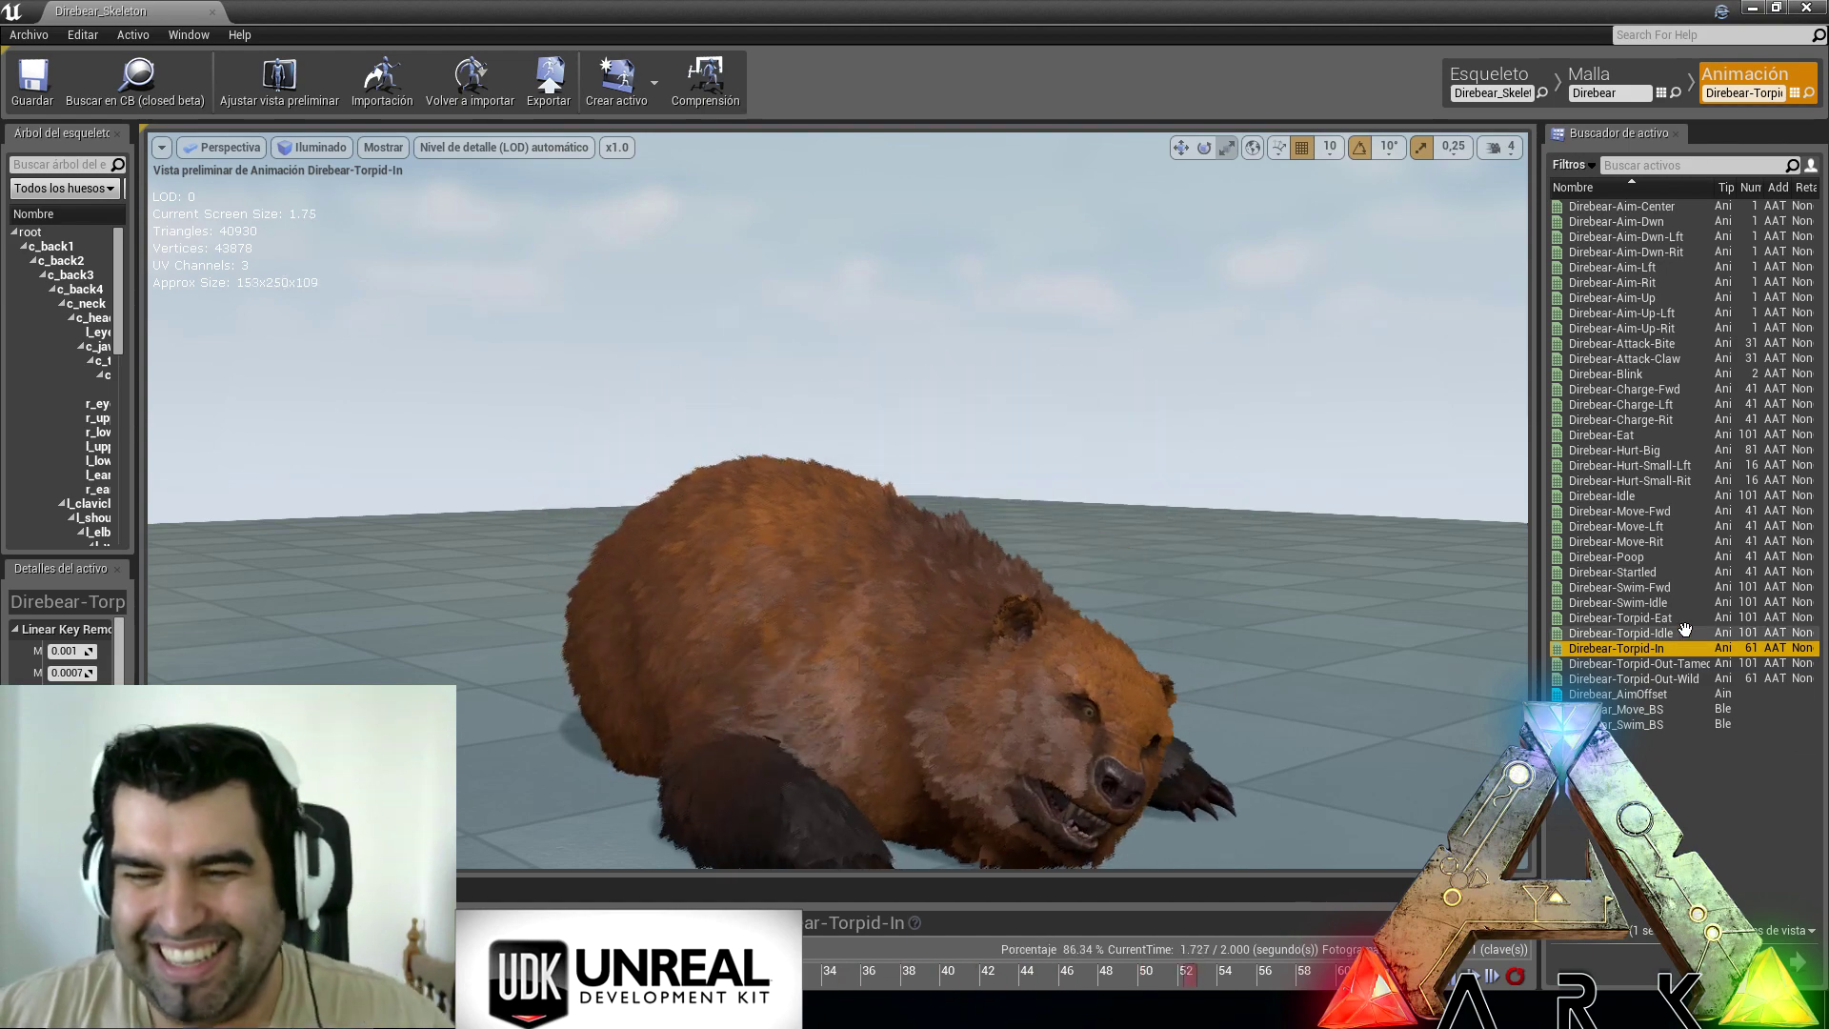
pyautogui.click(1684, 618)
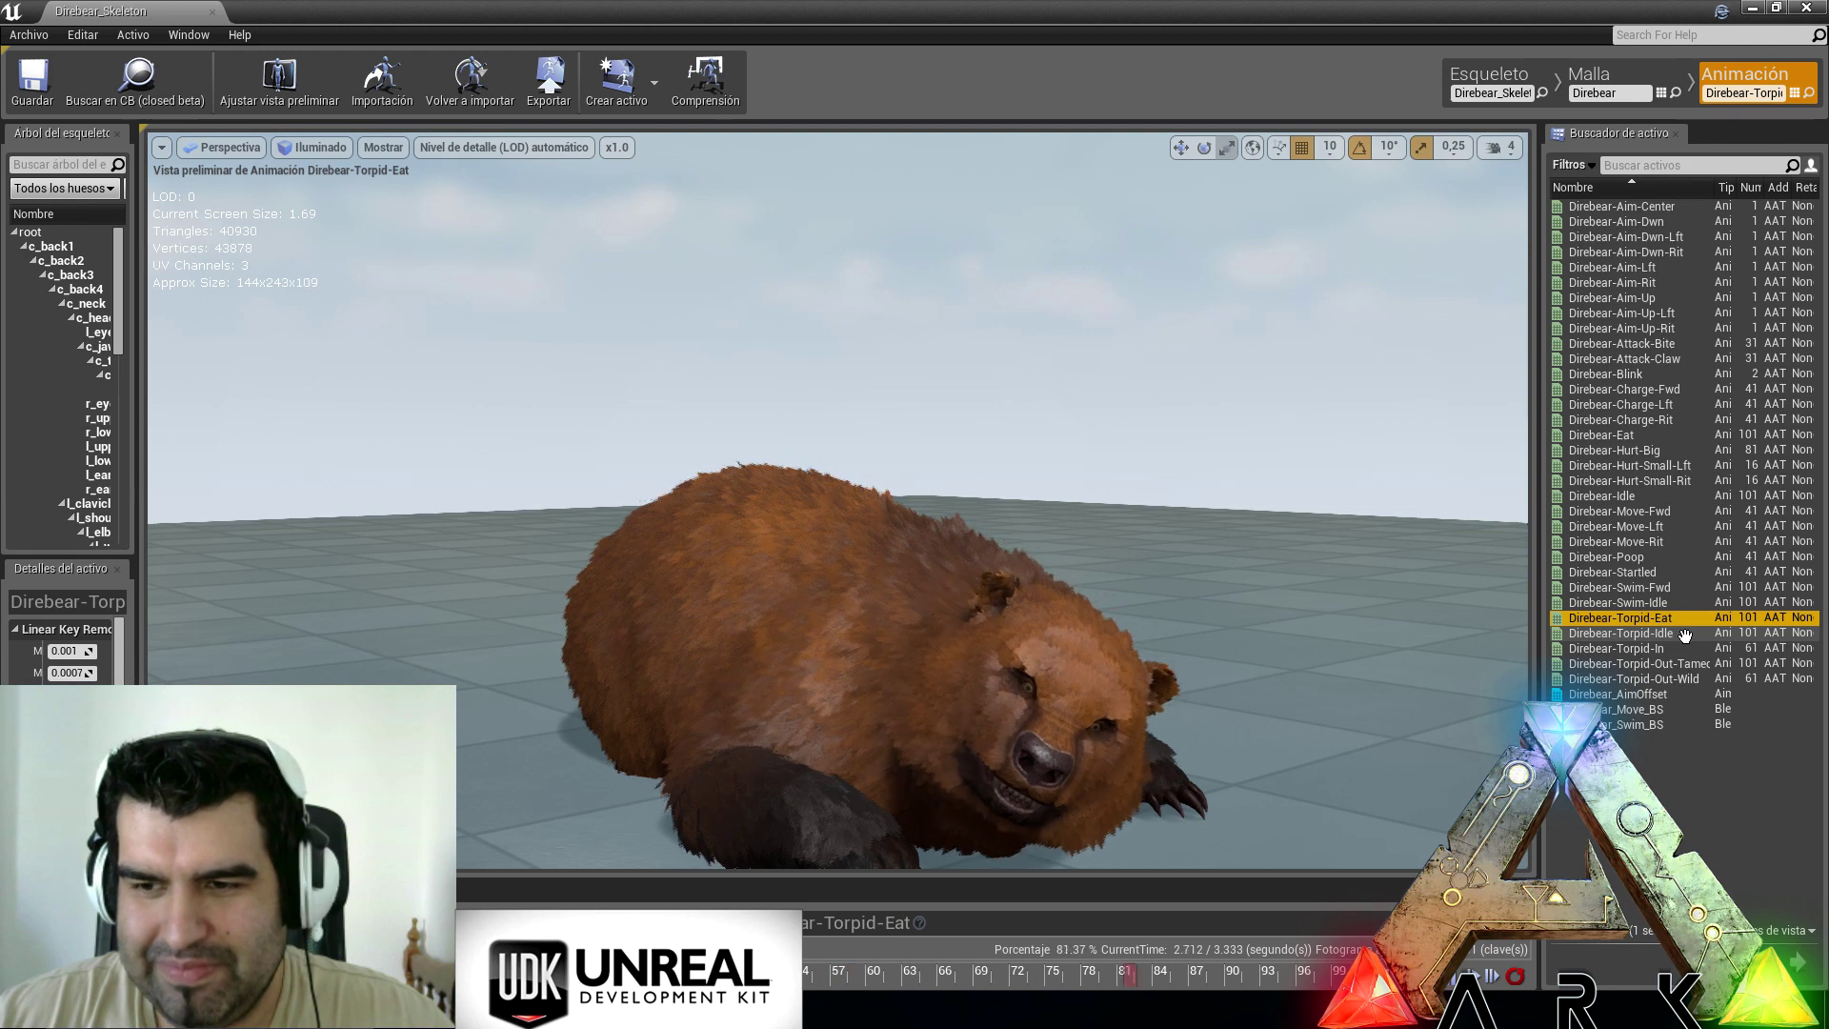
pyautogui.click(1684, 633)
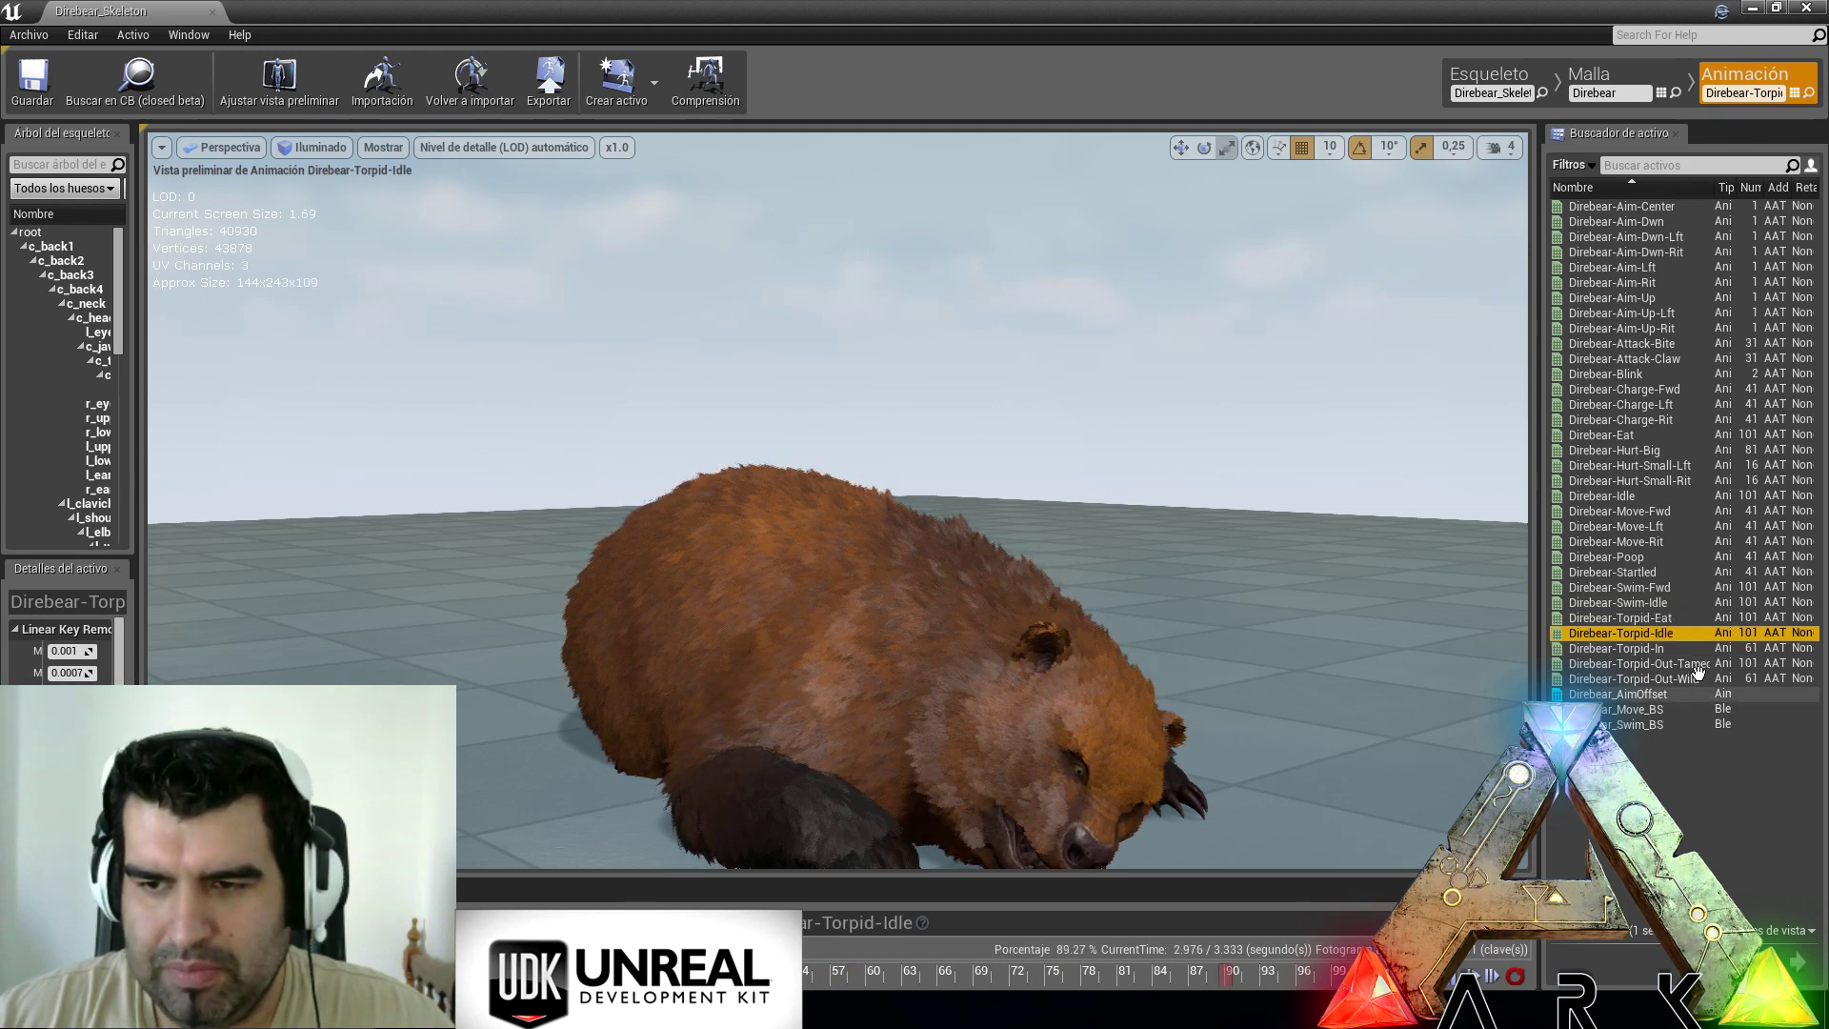
pyautogui.moveTo(1698, 665)
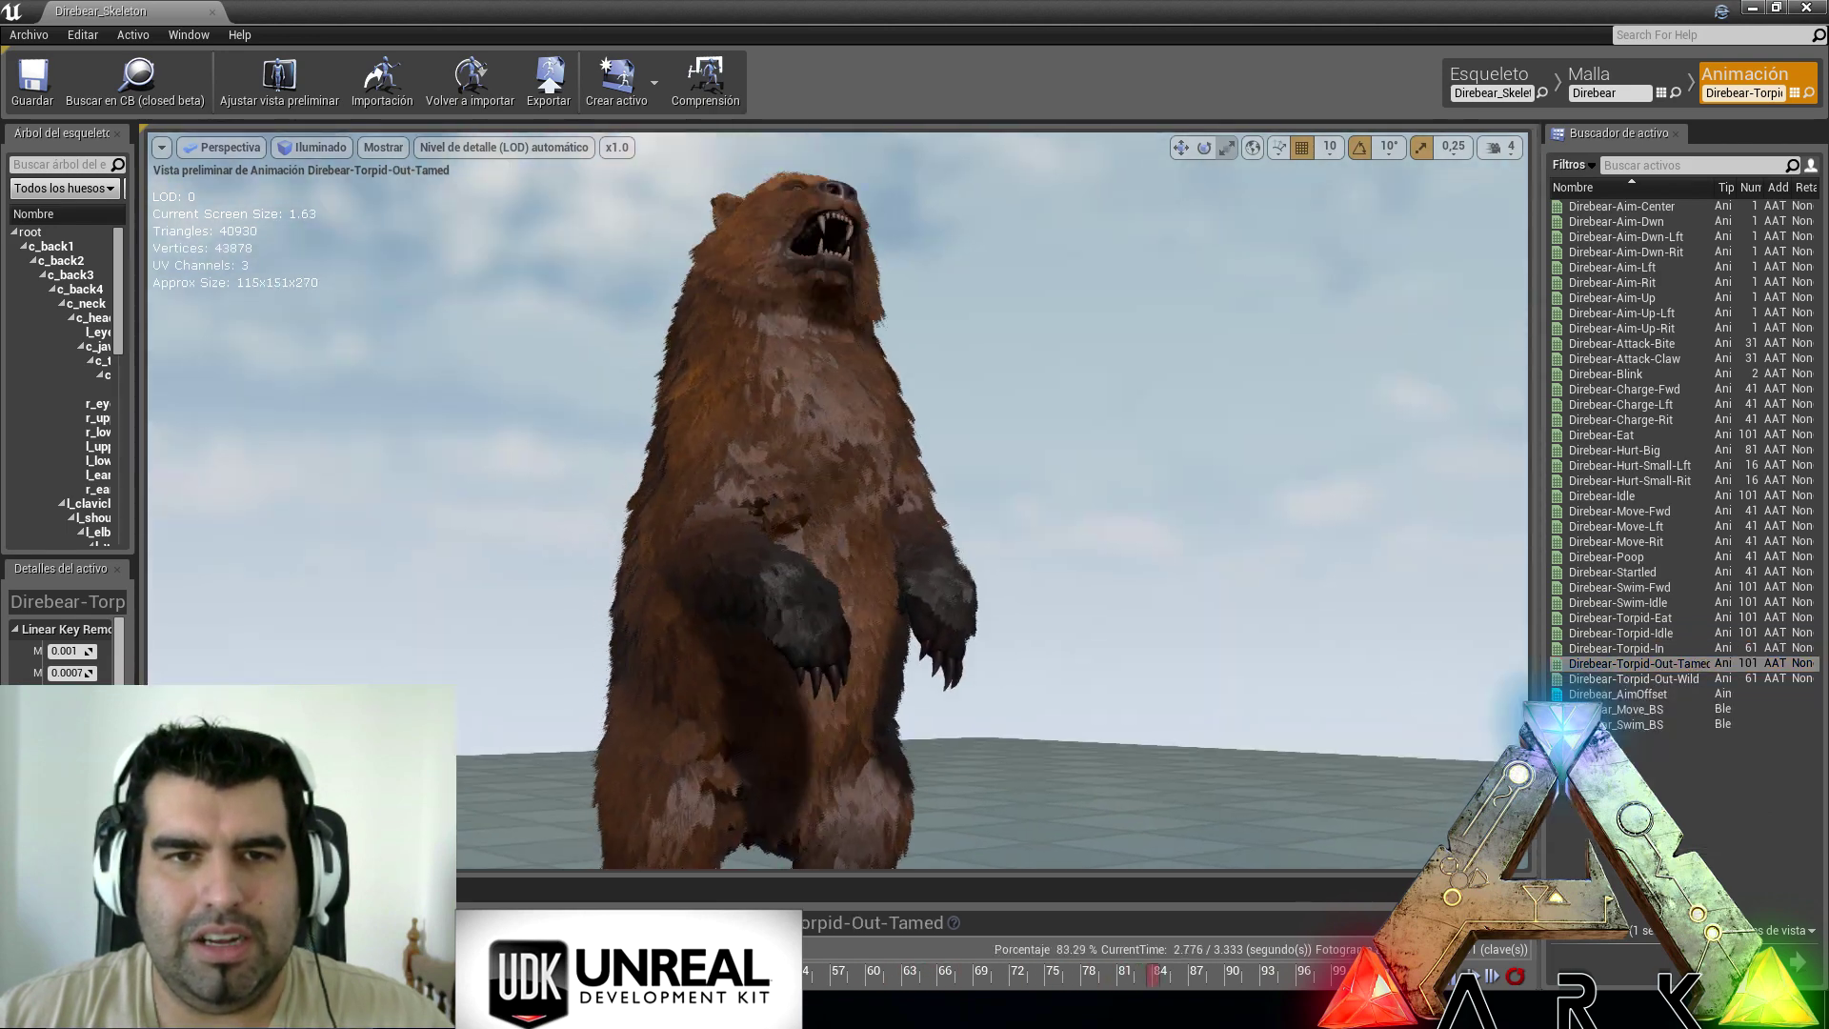
pyautogui.scroll(-4, 1405, 521)
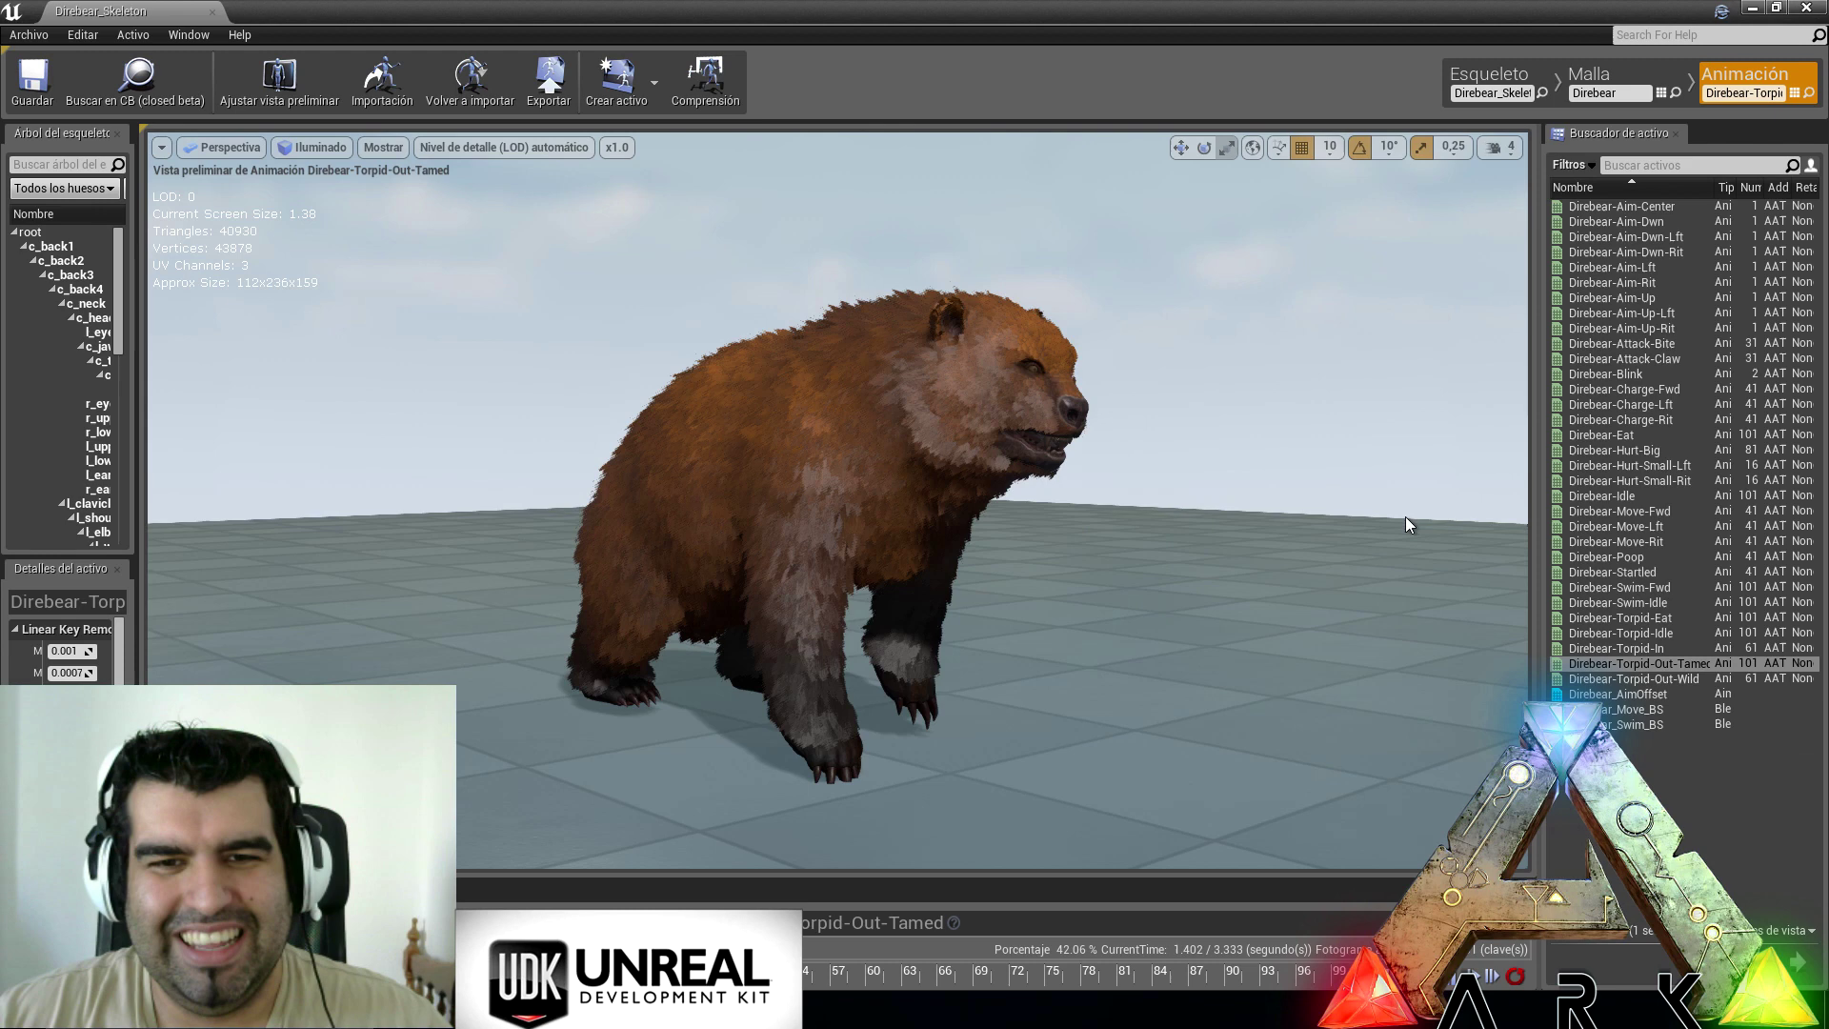
pyautogui.moveTo(1324, 429); pyautogui.dragTo(1257, 371, button='right')
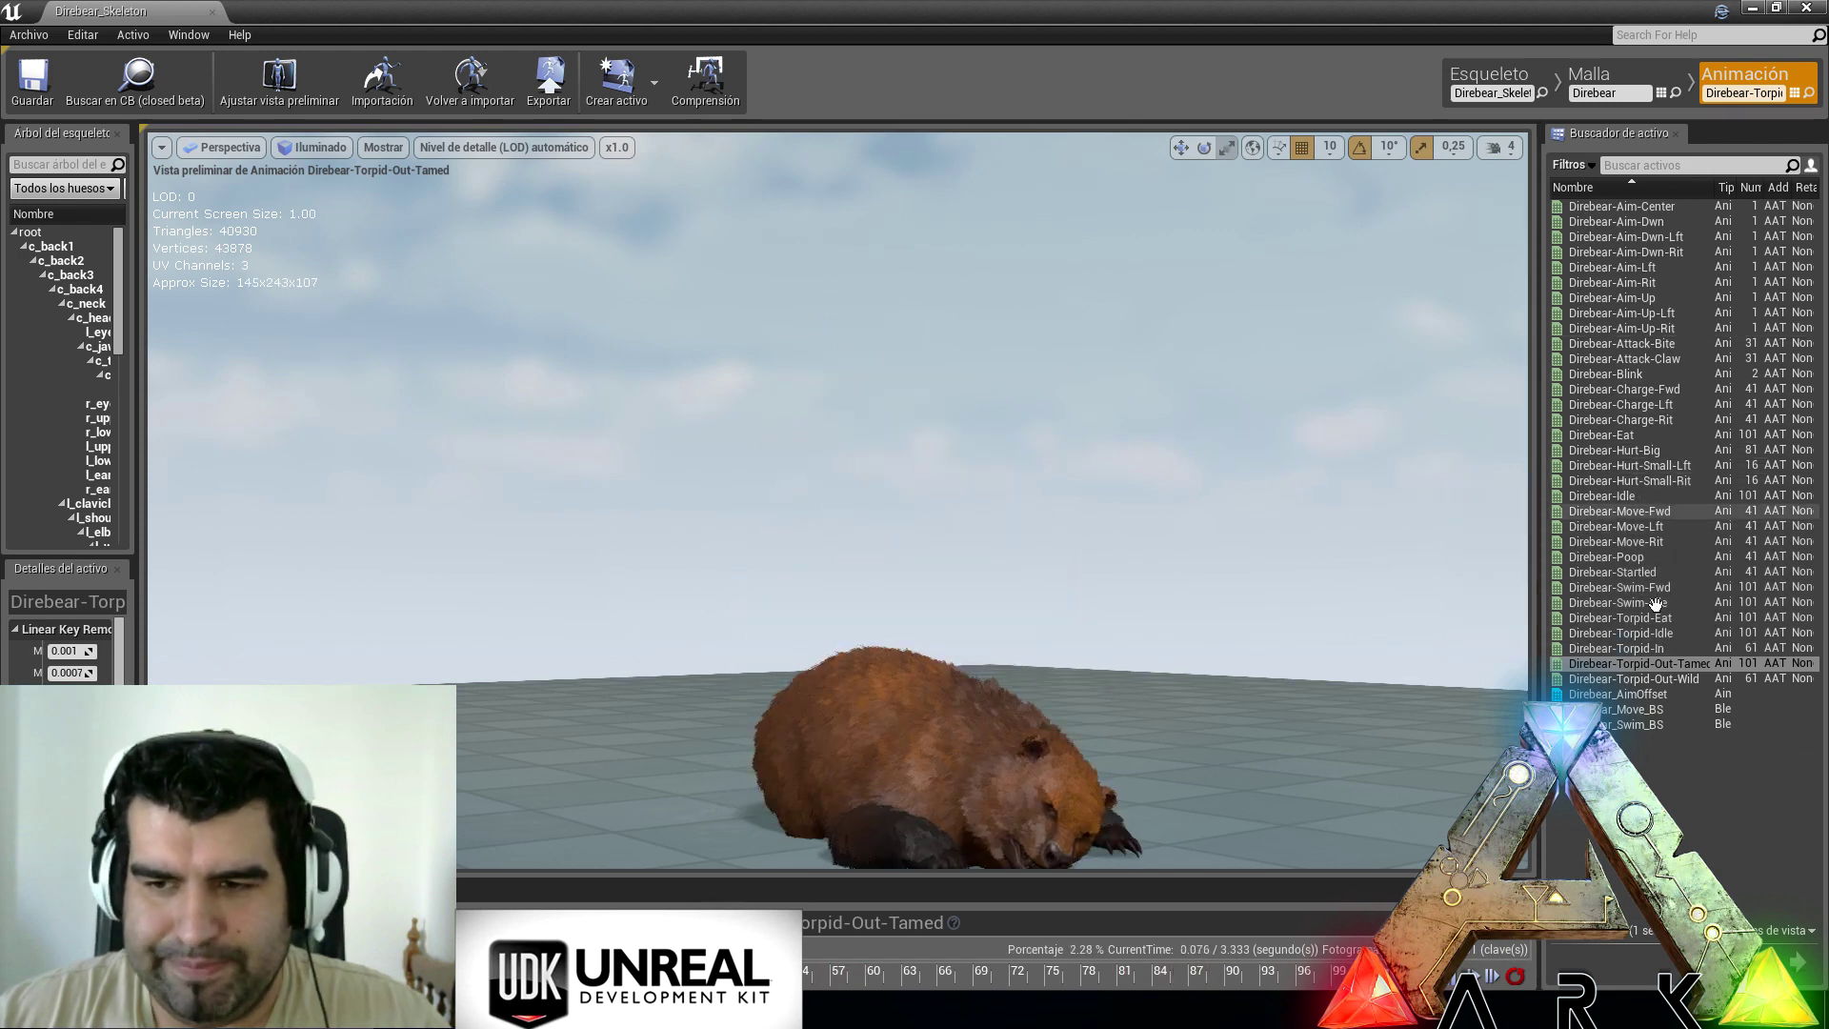
# Step: Preview the Torpid-Out-Wild animation, and examine the saddled bear beside the human in the level, up close and from afar
pyautogui.click(1651, 678)
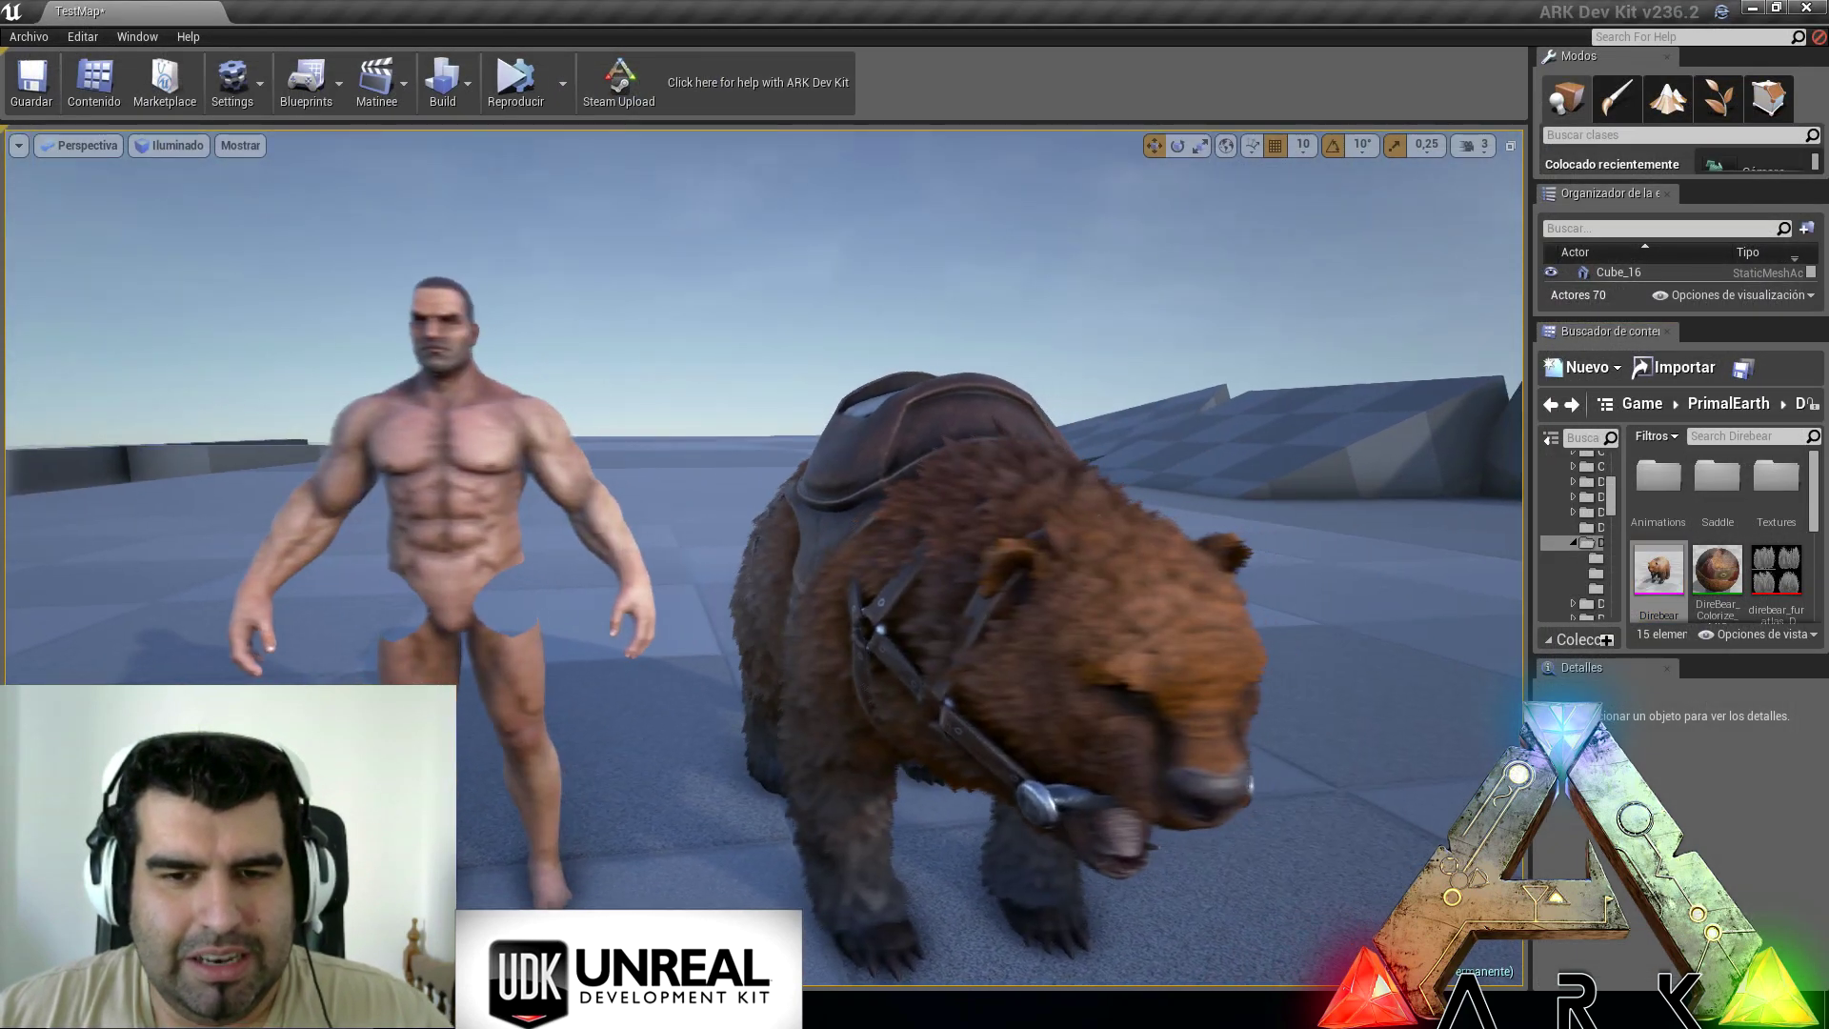
pyautogui.moveTo(764, 557); pyautogui.dragTo(516, 586, button='right')
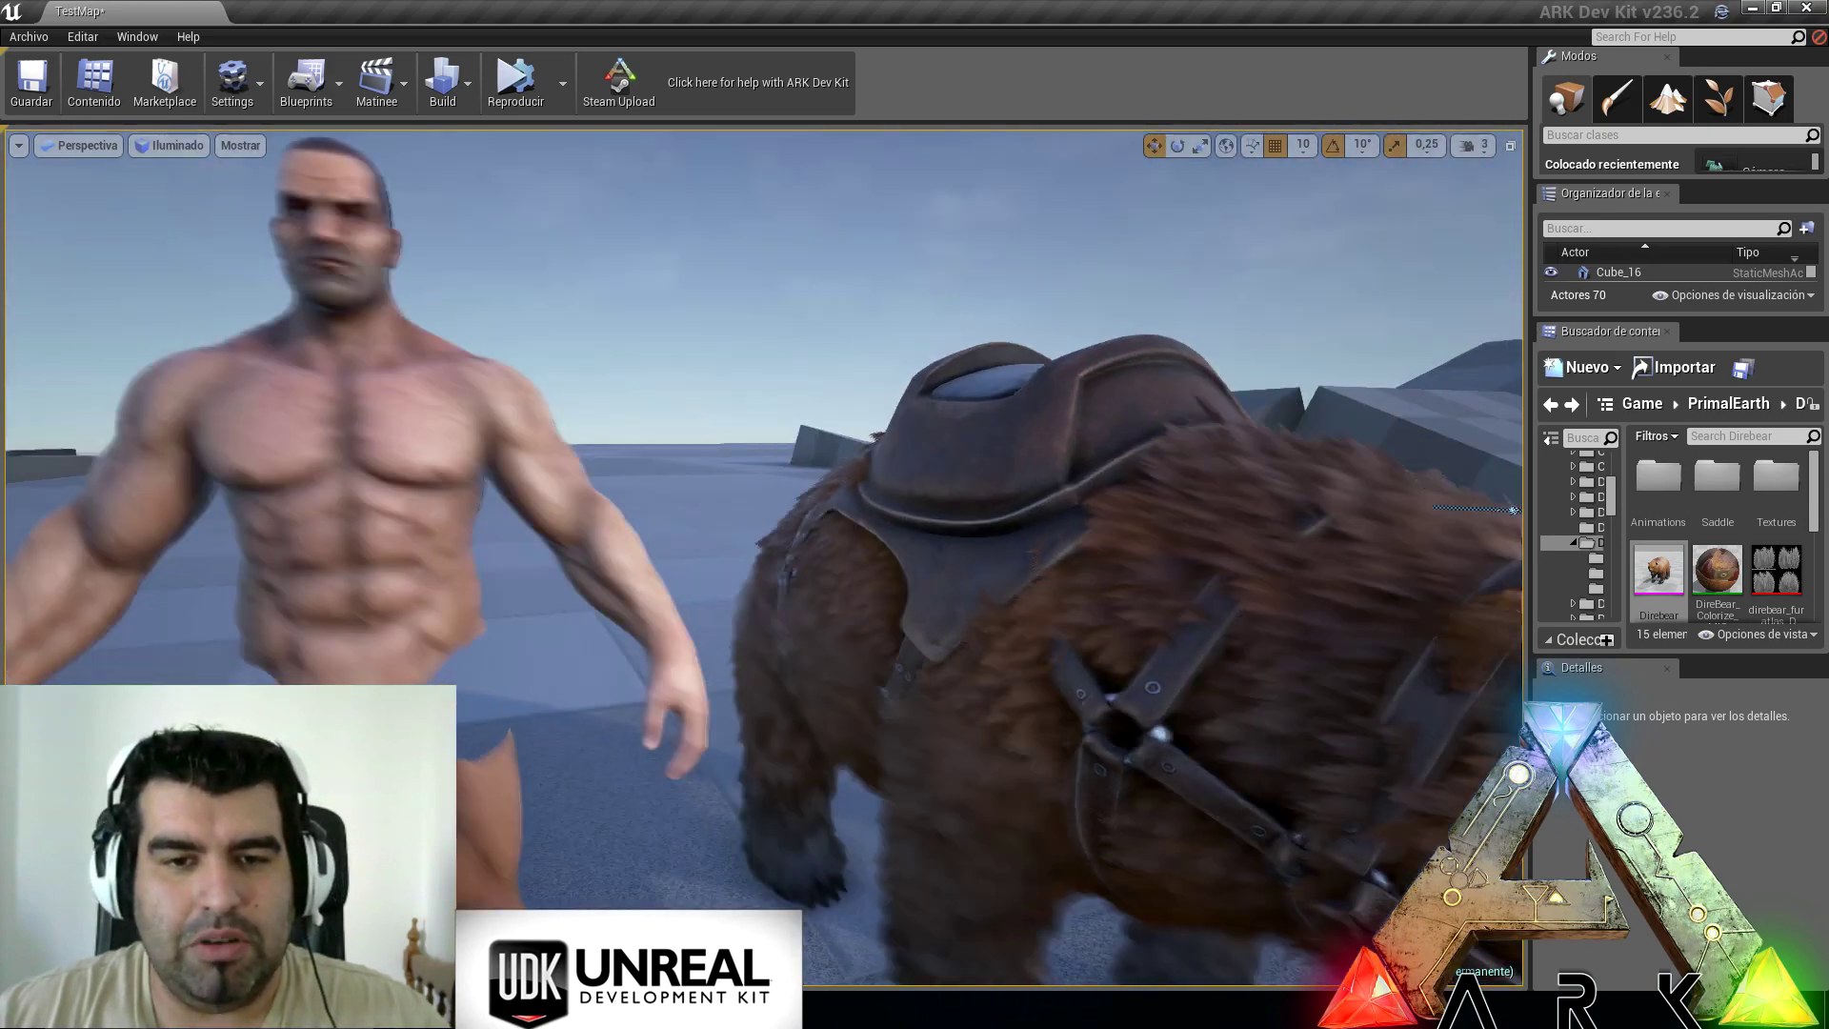
pyautogui.moveTo(1049, 620); pyautogui.dragTo(1119, 787, button='right')
pyautogui.scroll(-8, 1049, 622)
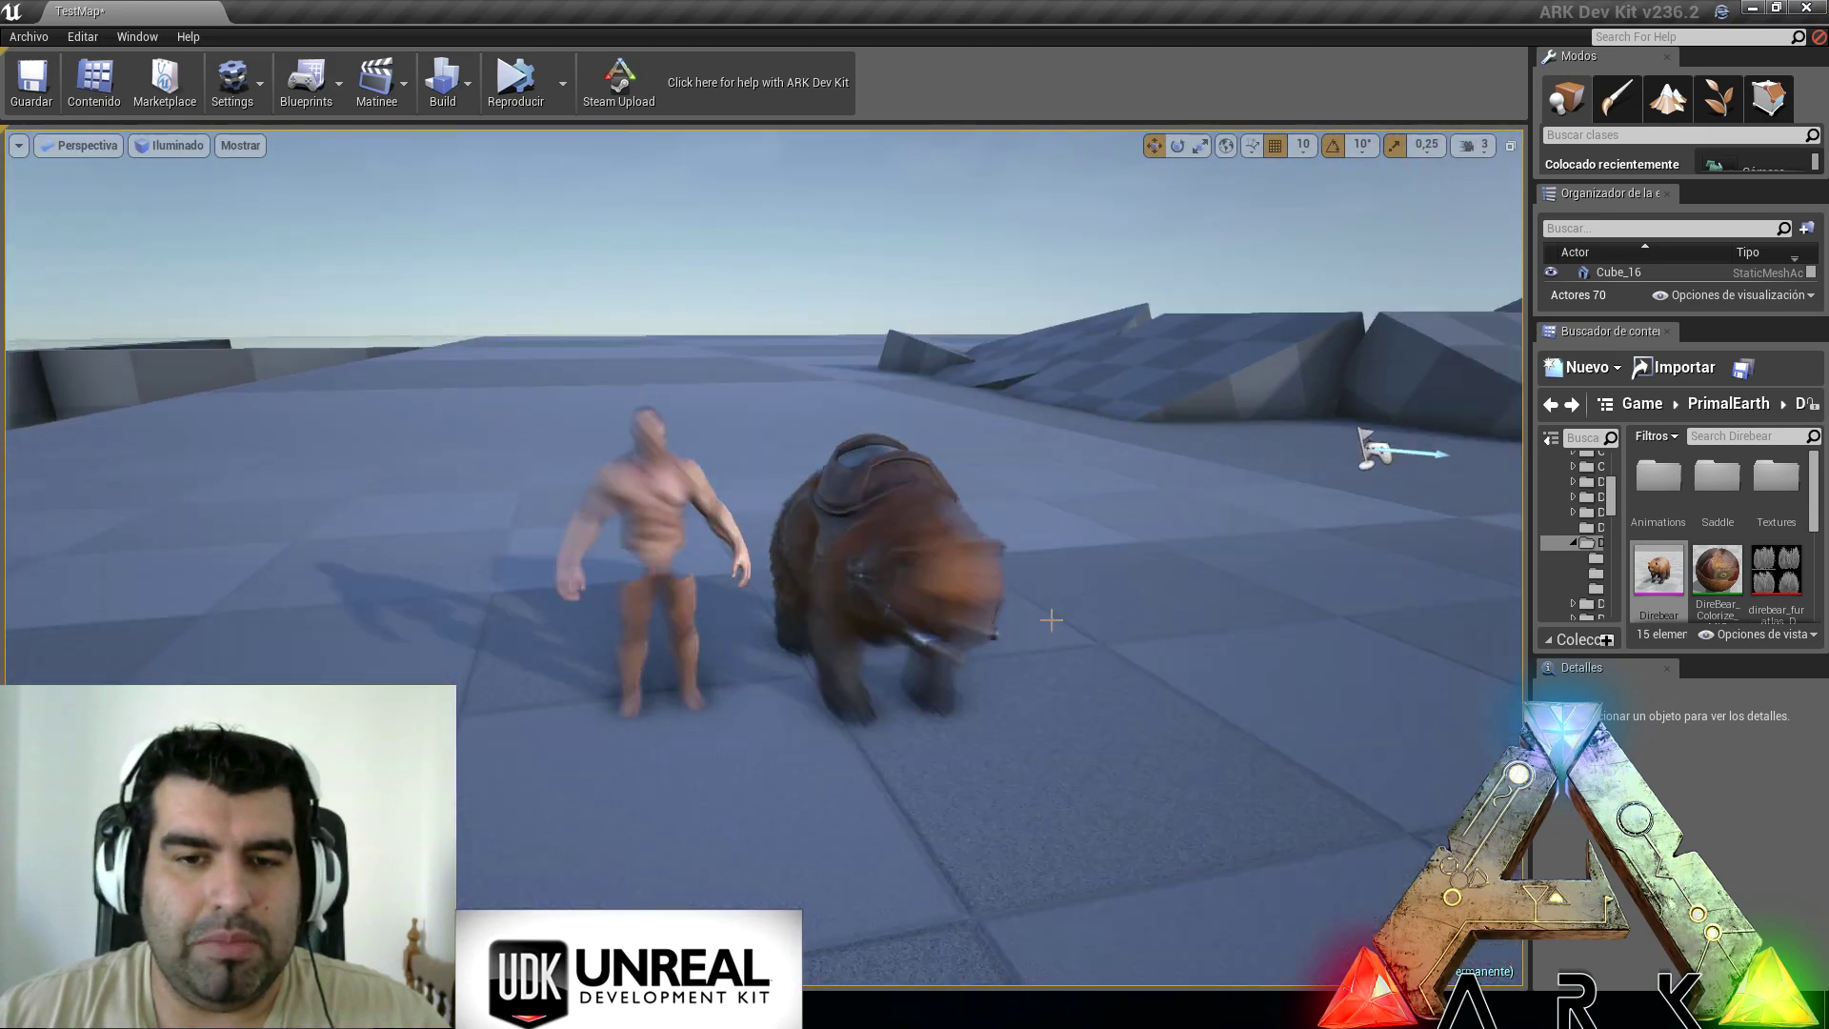
pyautogui.moveTo(991, 616); pyautogui.dragTo(992, 686, button='right')
pyautogui.press('w')
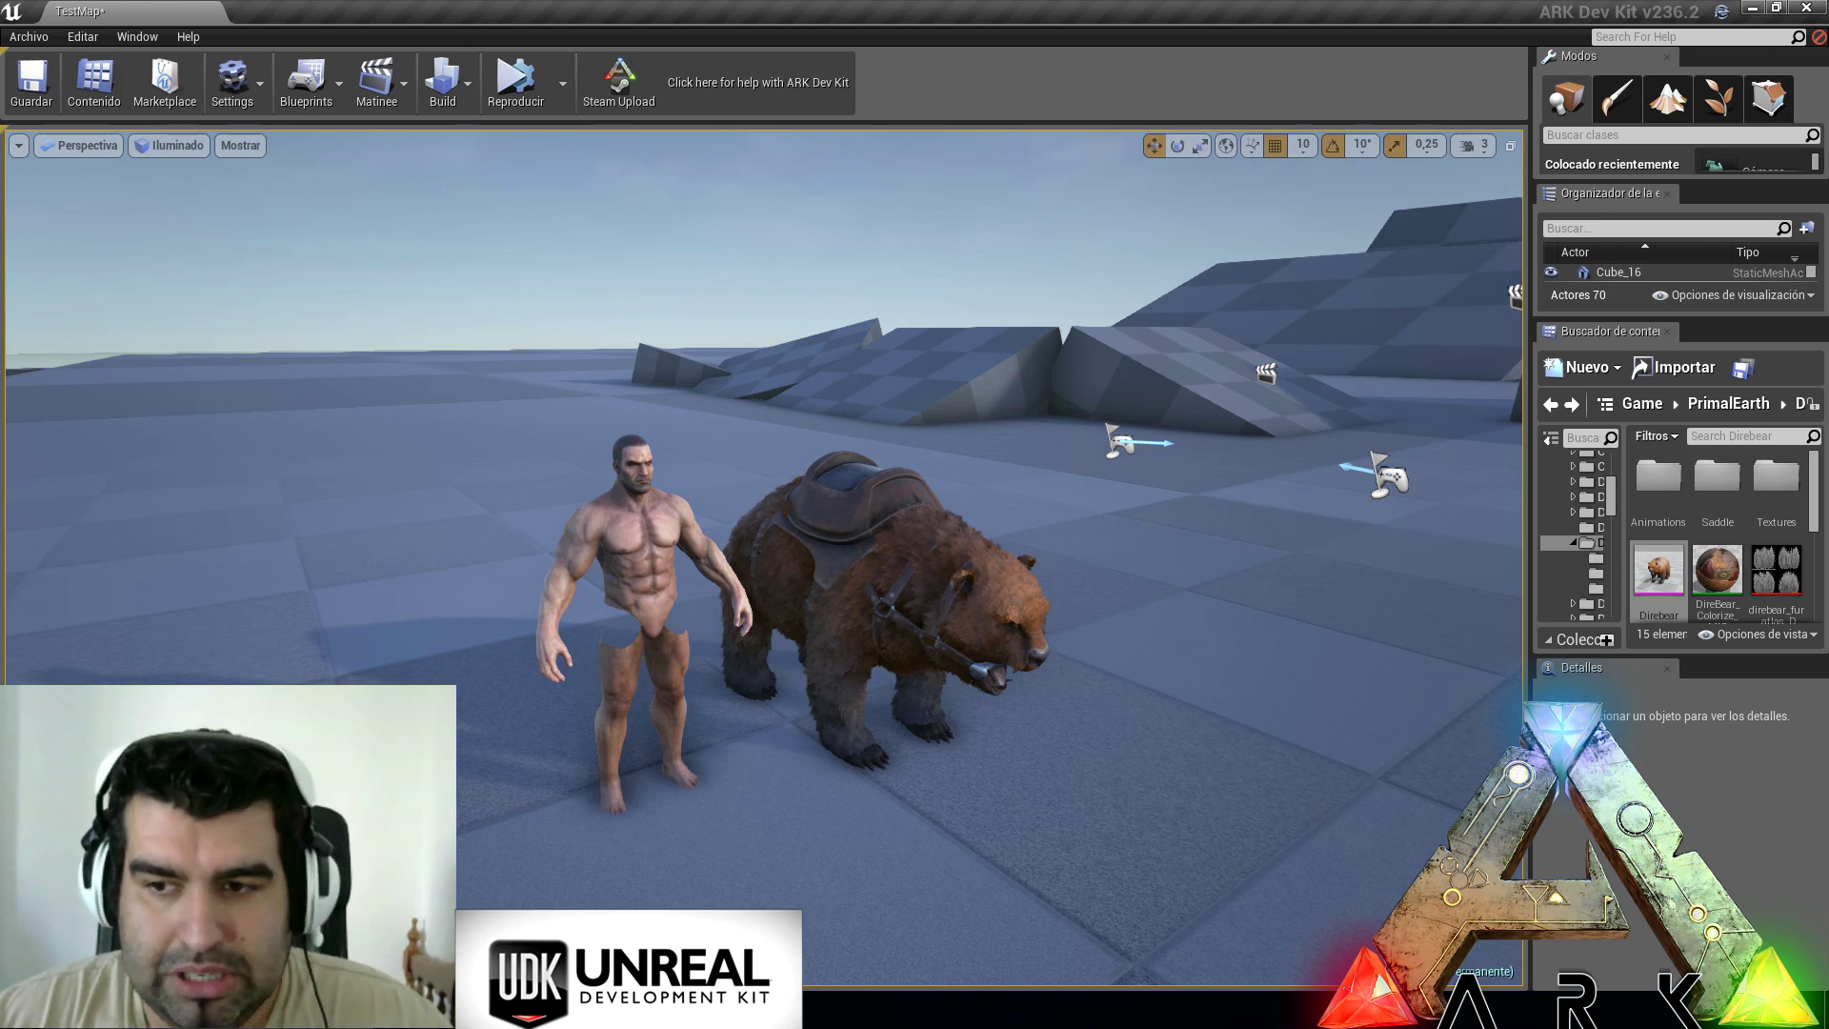
pyautogui.press('w')
pyautogui.moveTo(1163, 681)
pyautogui.mouseDown(button='right')
pyautogui.moveTo(1120, 709)
pyautogui.moveTo(1170, 680)
pyautogui.mouseUp(button='right')
pyautogui.press('d')
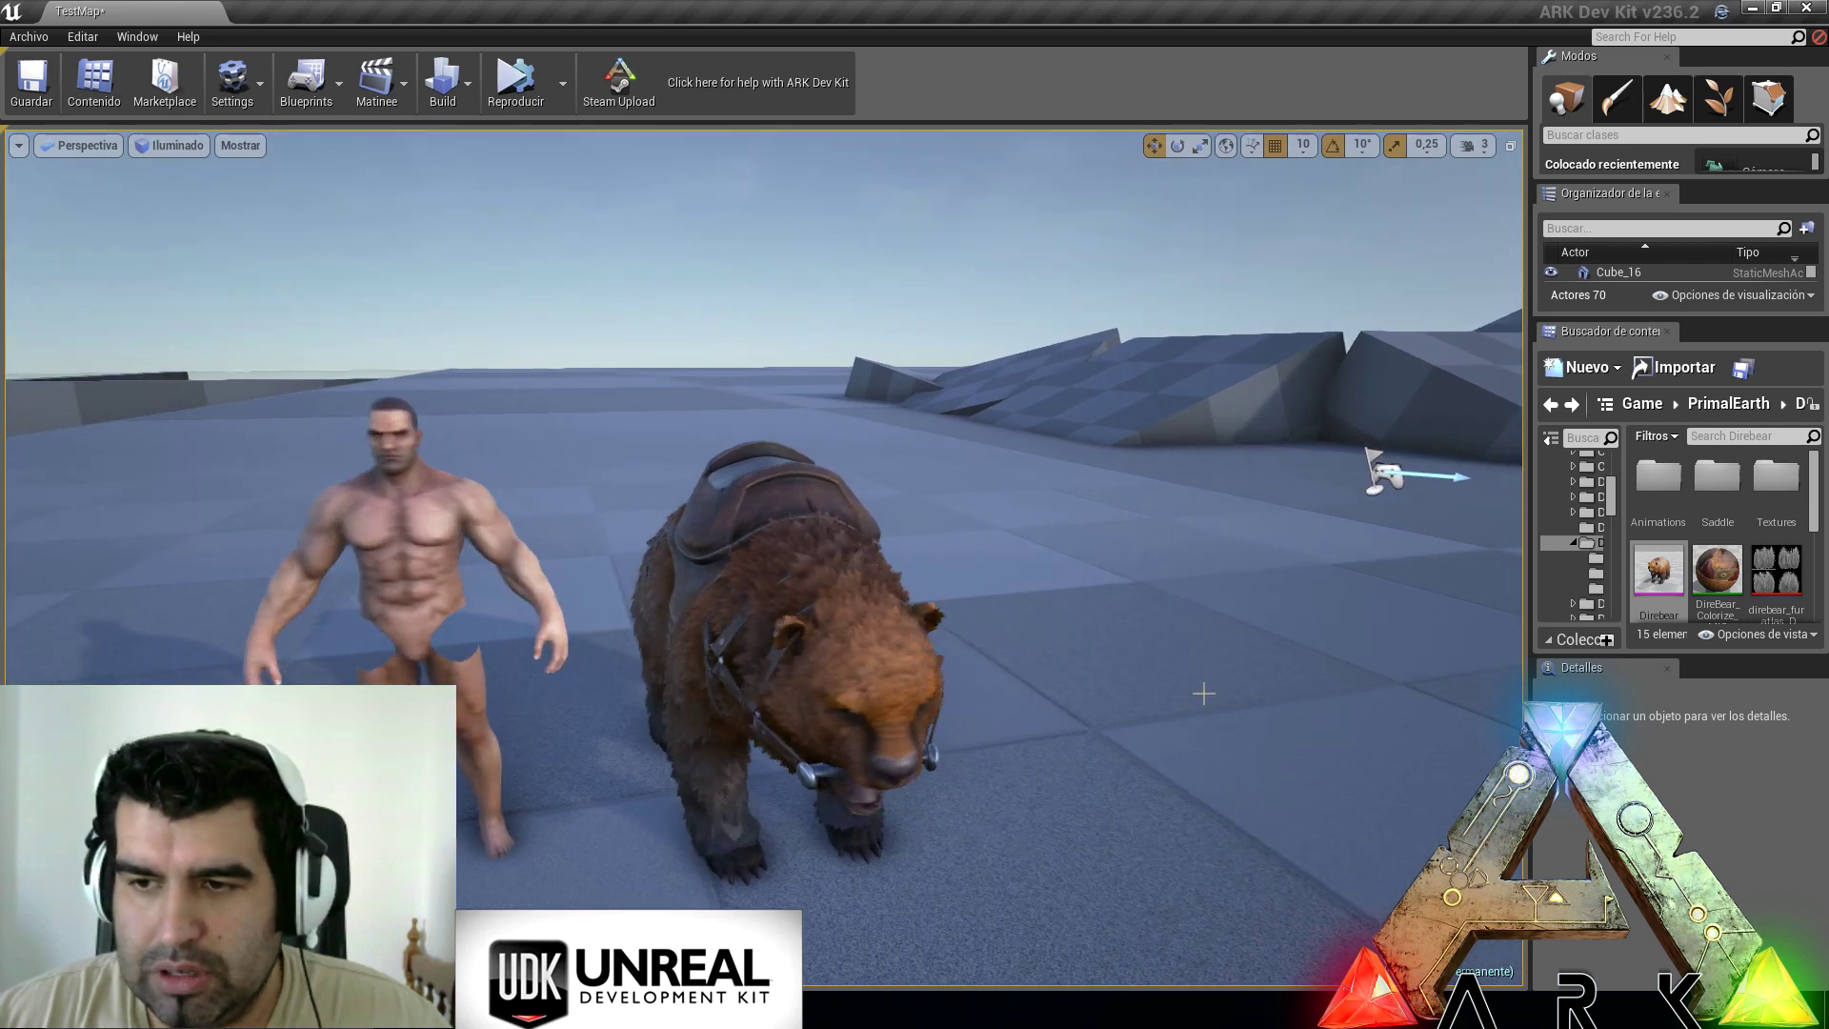
# Step: Find the WoollyRhino folder under Dinos and place its skeletal mesh in the level beside the saddled bear
pyautogui.click(1799, 406)
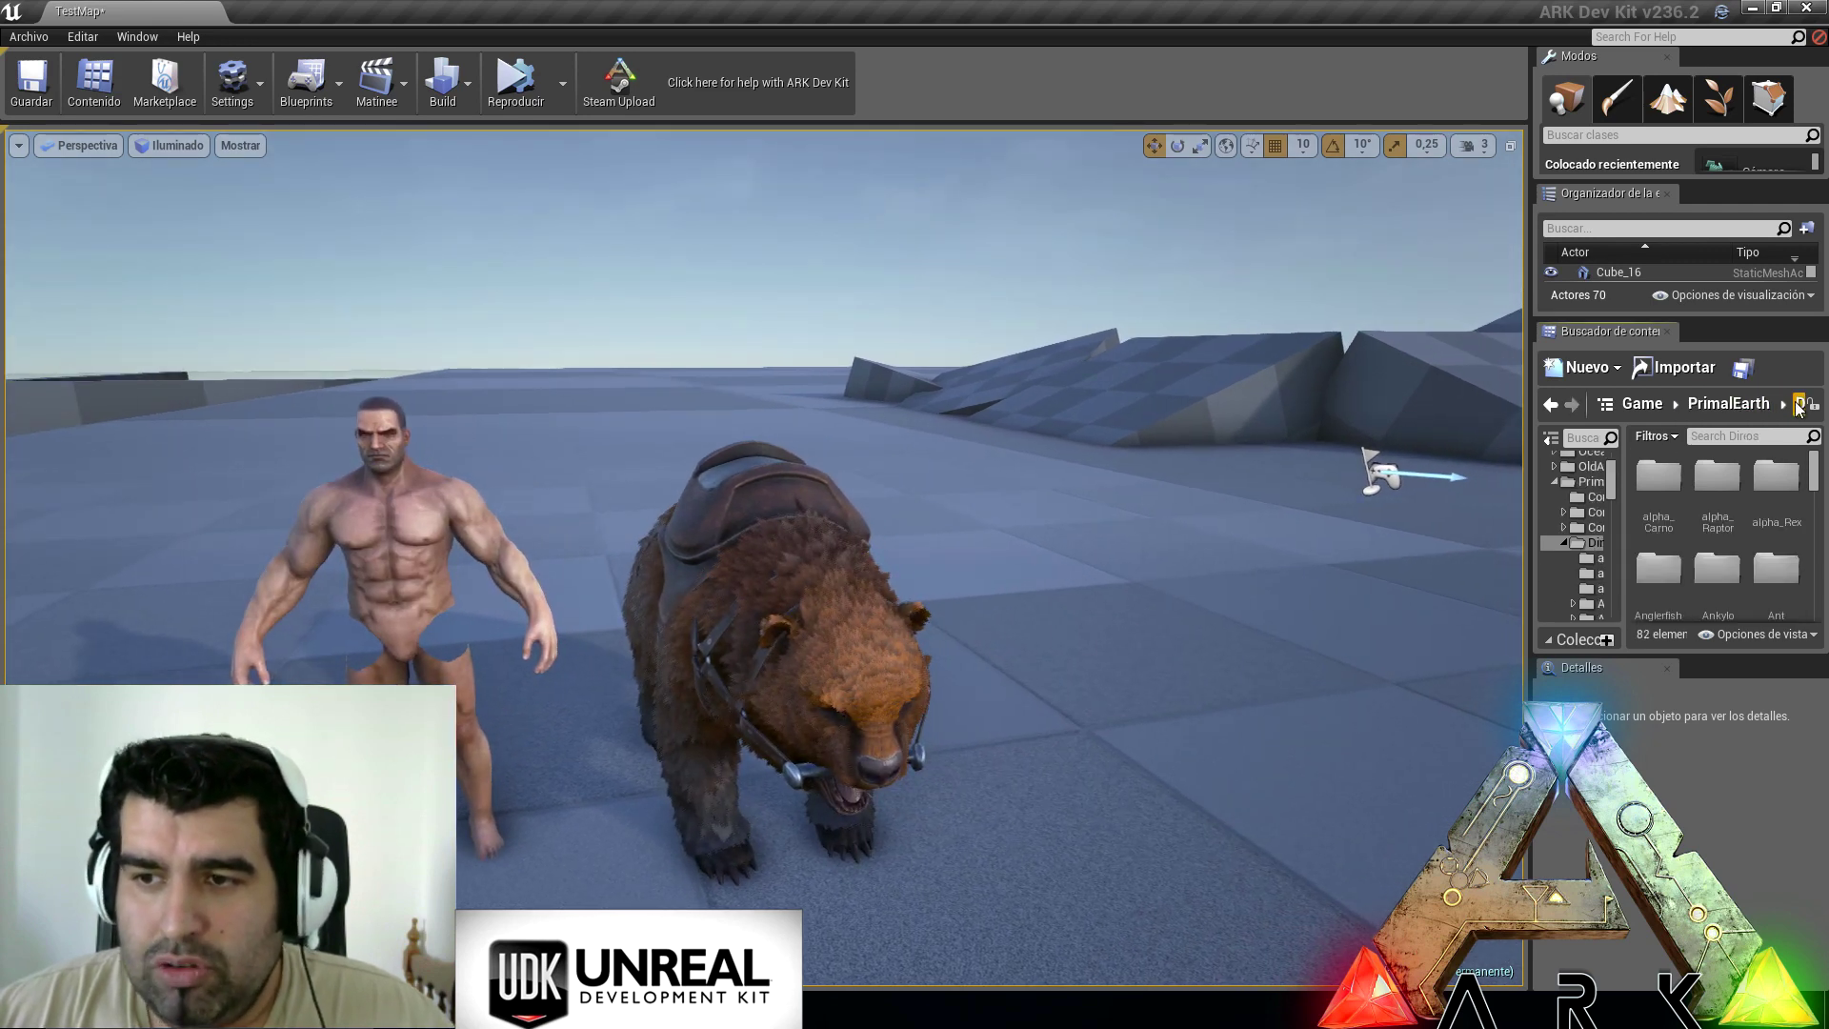
pyautogui.moveTo(1814, 486); pyautogui.dragTo(1815, 614)
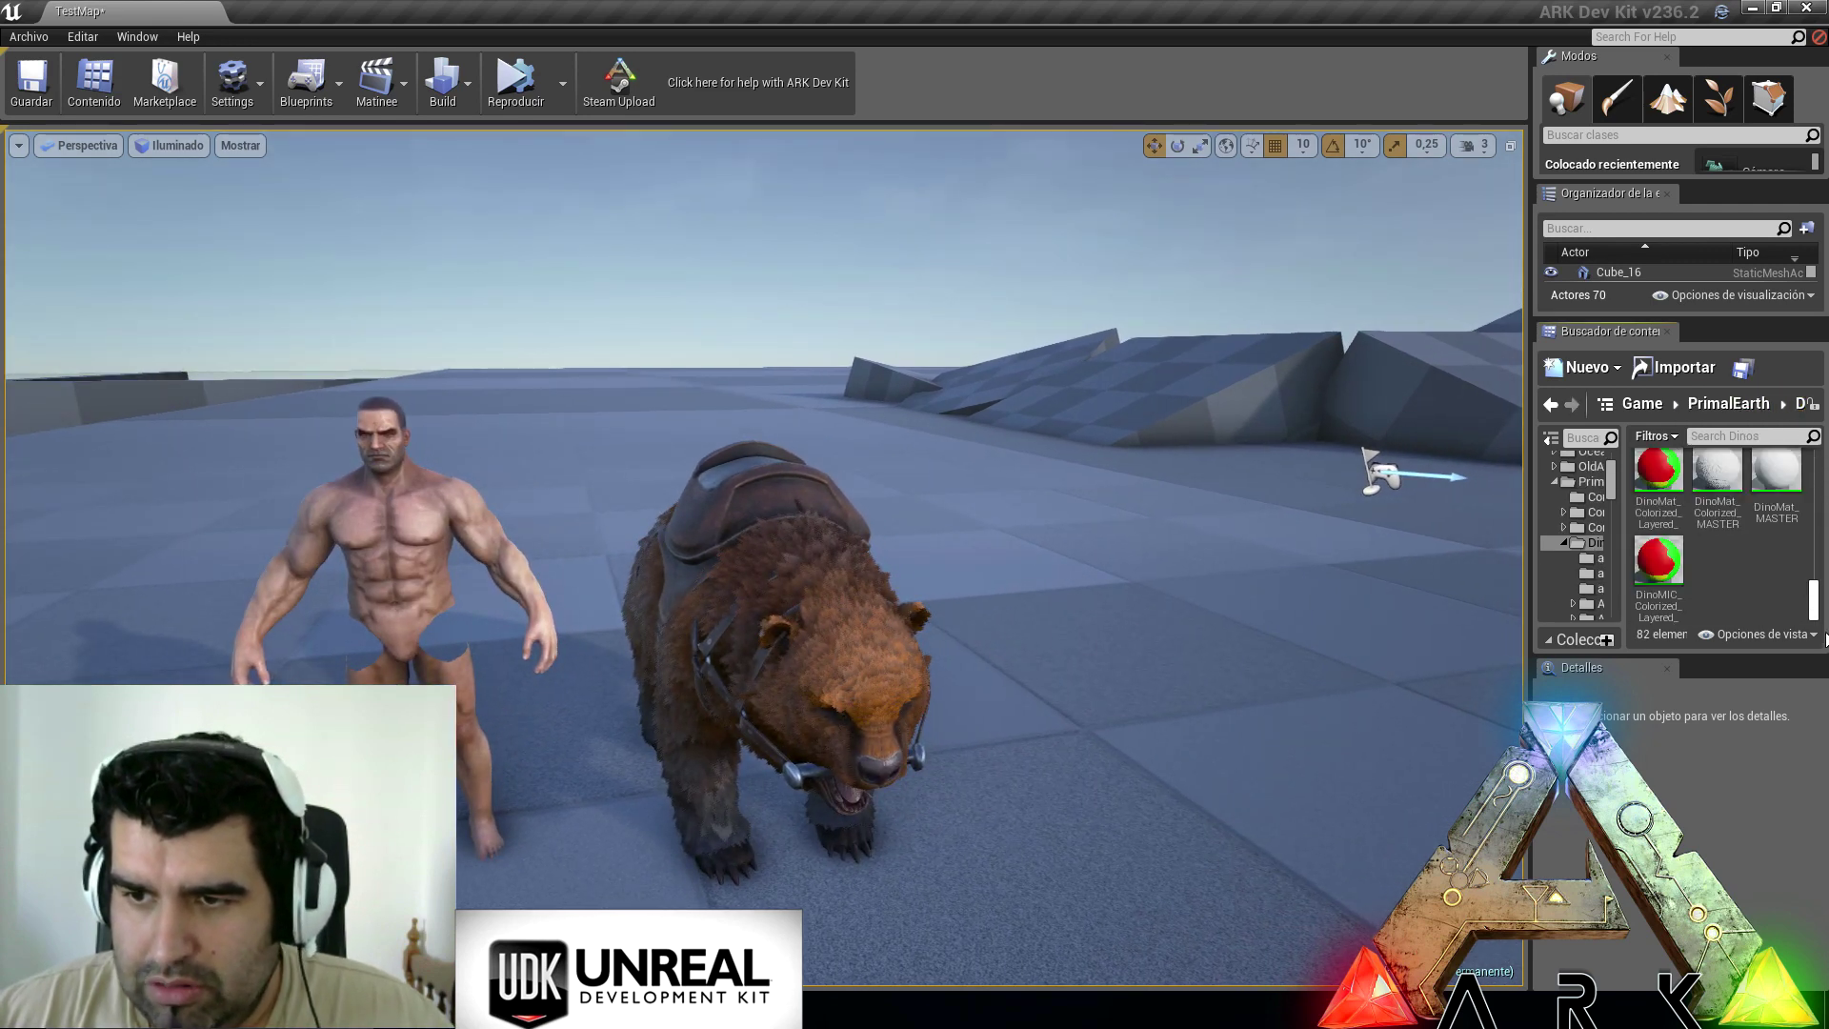
pyautogui.scroll(2, 1730, 551)
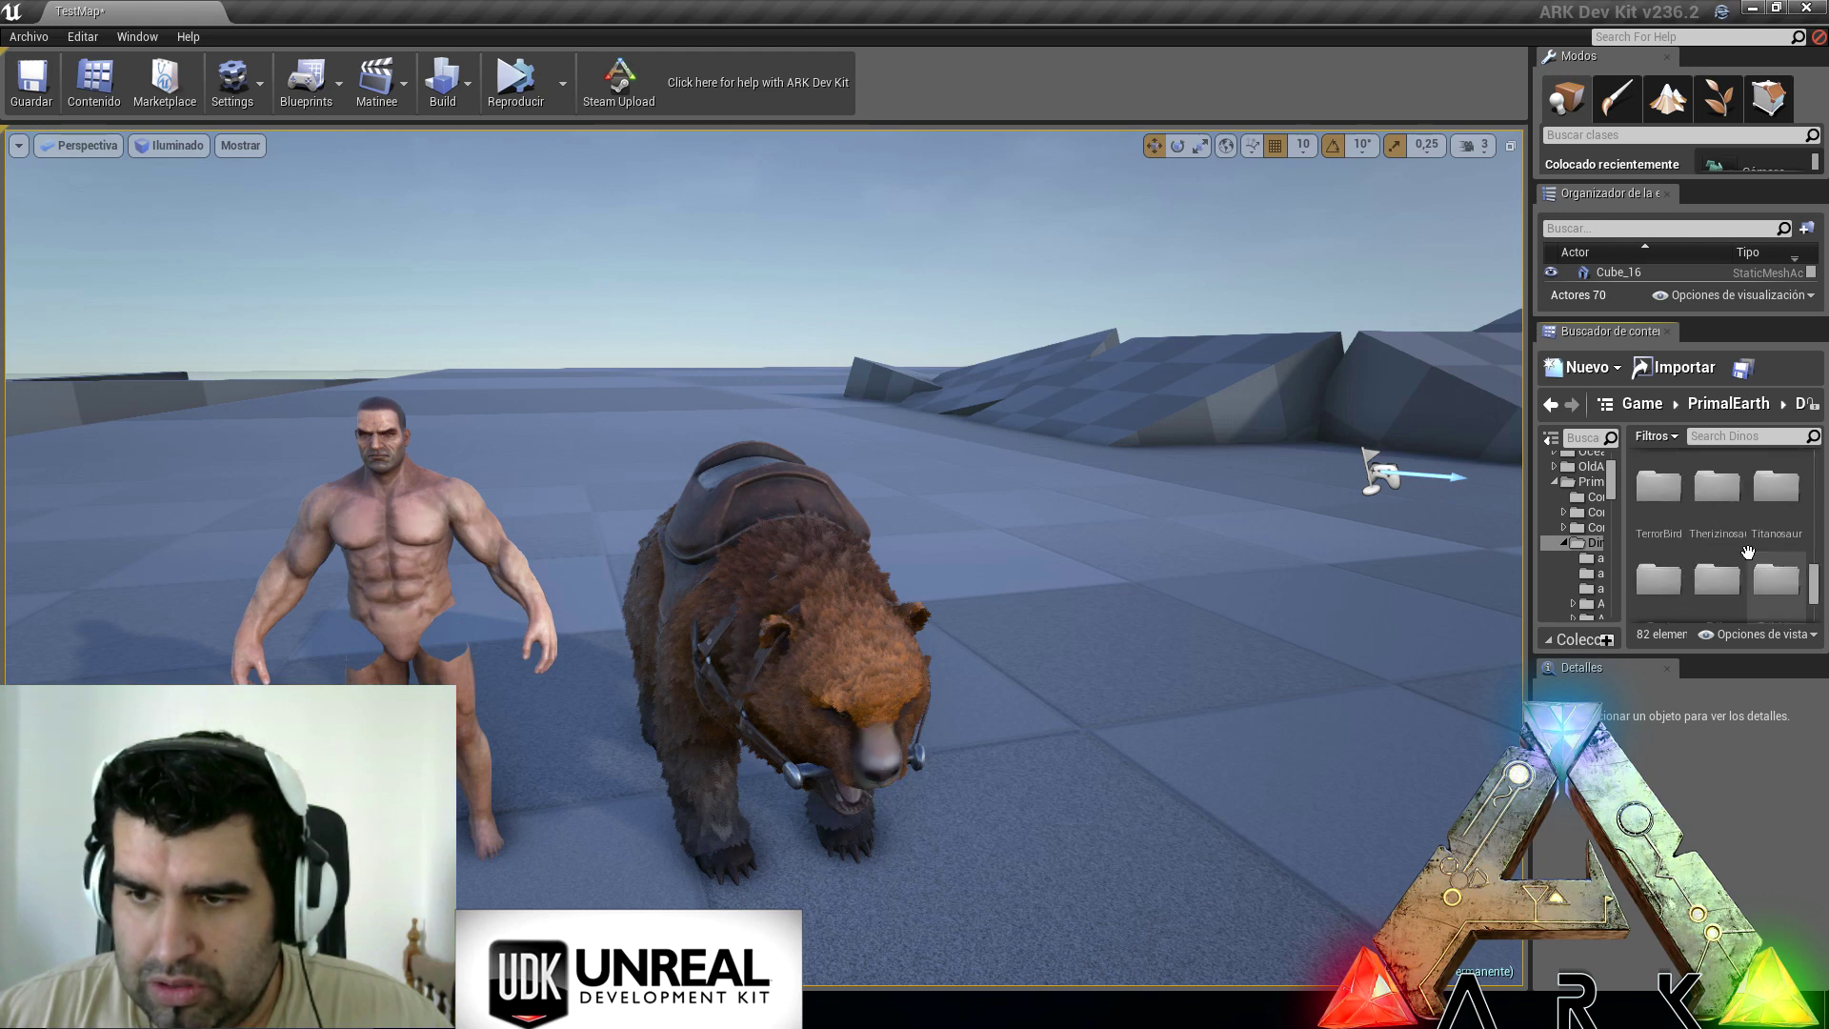
pyautogui.doubleClick(1761, 597)
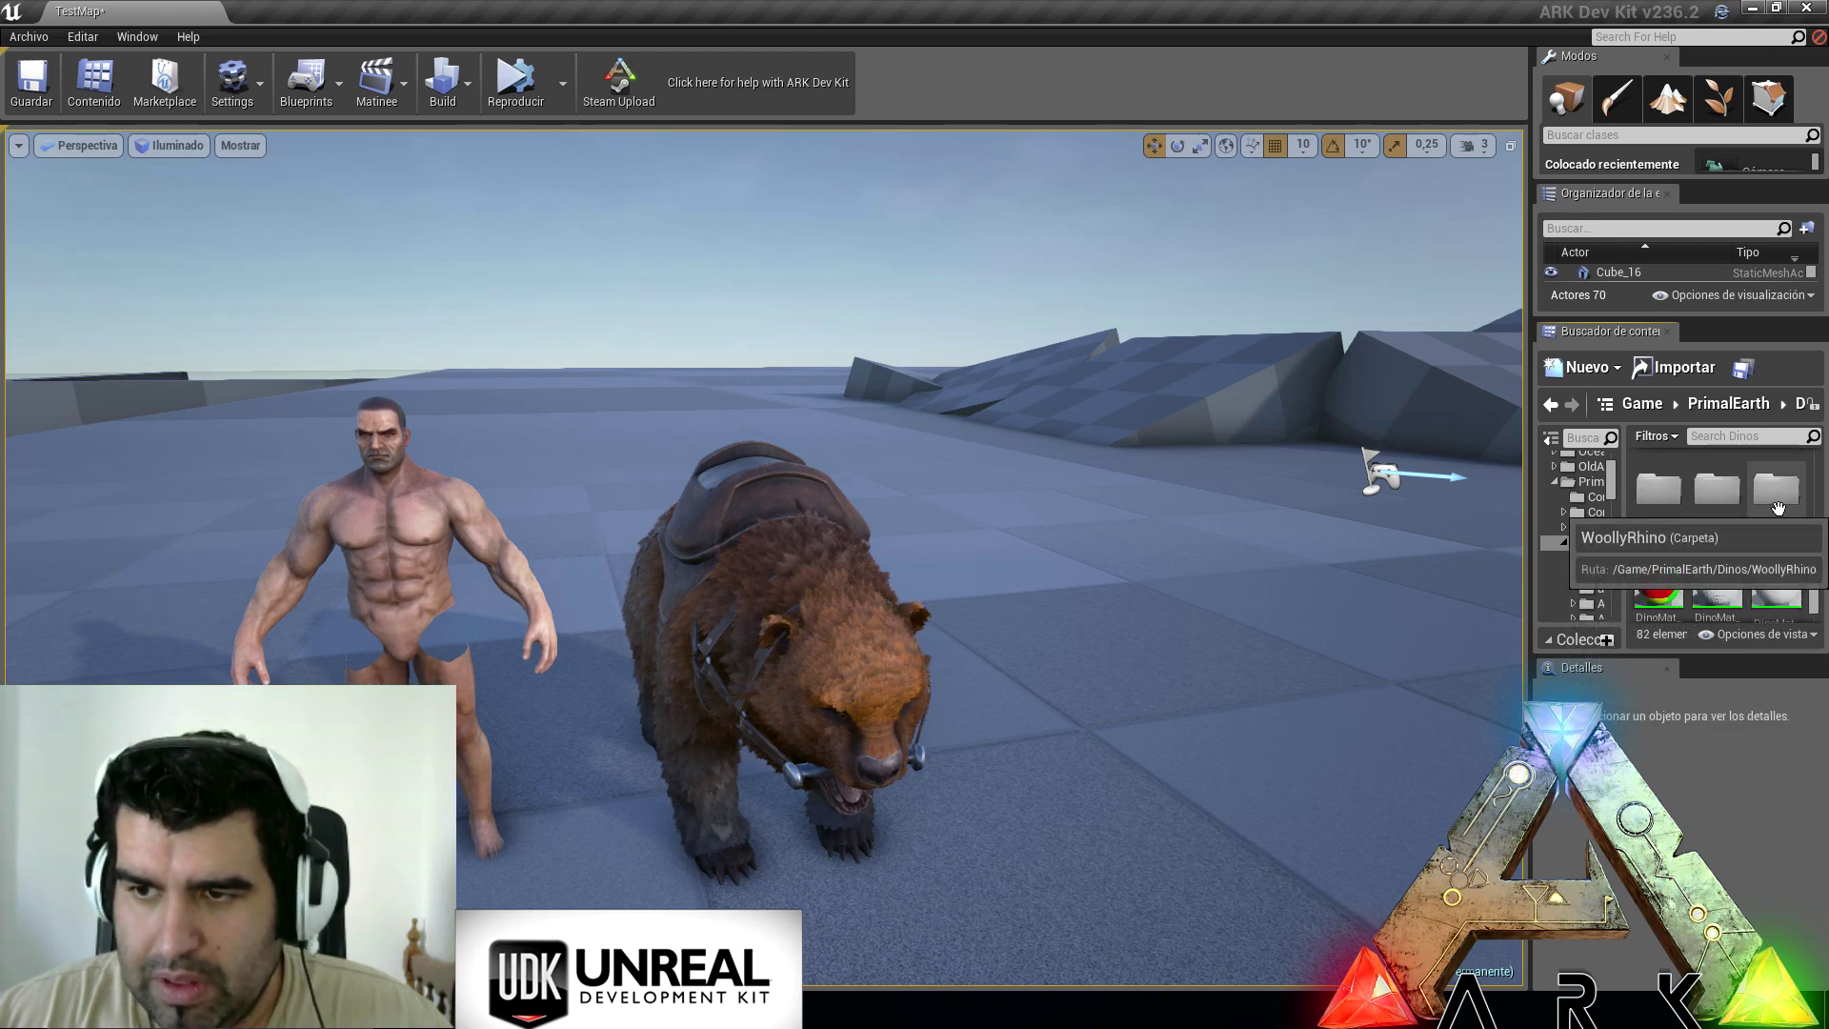
pyautogui.moveTo(1718, 471); pyautogui.dragTo(1023, 693)
pyautogui.moveTo(1023, 692); pyautogui.dragTo(614, 800, button='right')
pyautogui.press('d')
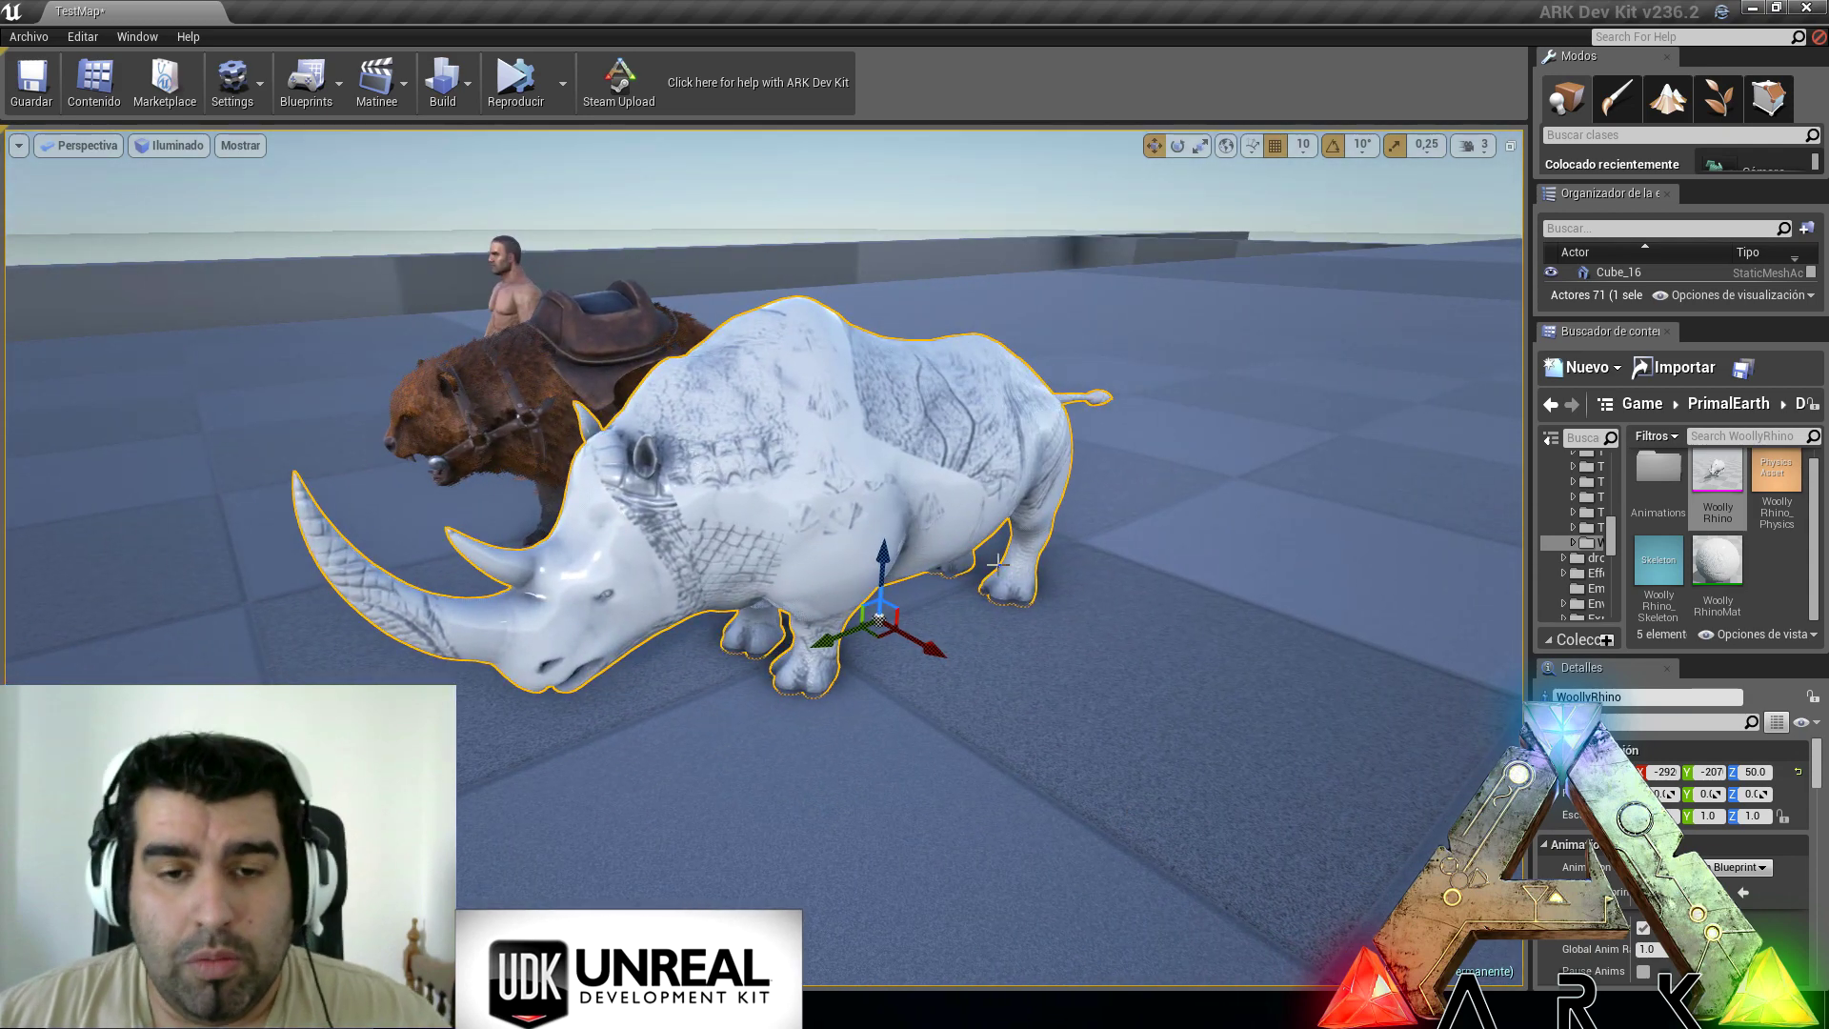
# Step: Examine the woolly rhino's horns, head and body from several angles, with the bear and human in view
pyautogui.moveTo(614, 800)
pyautogui.mouseDown(button='right')
pyautogui.moveTo(539, 867)
pyautogui.moveTo(528, 819)
pyautogui.moveTo(595, 795)
pyautogui.mouseUp(button='right')
pyautogui.press('w')
pyautogui.press('a')
pyautogui.keyDown('alt'); pyautogui.moveTo(991, 810); pyautogui.dragTo(898, 641); pyautogui.keyUp('alt')
pyautogui.keyDown('alt'); pyautogui.moveTo(1060, 712); pyautogui.dragTo(838, 713); pyautogui.keyUp('alt')
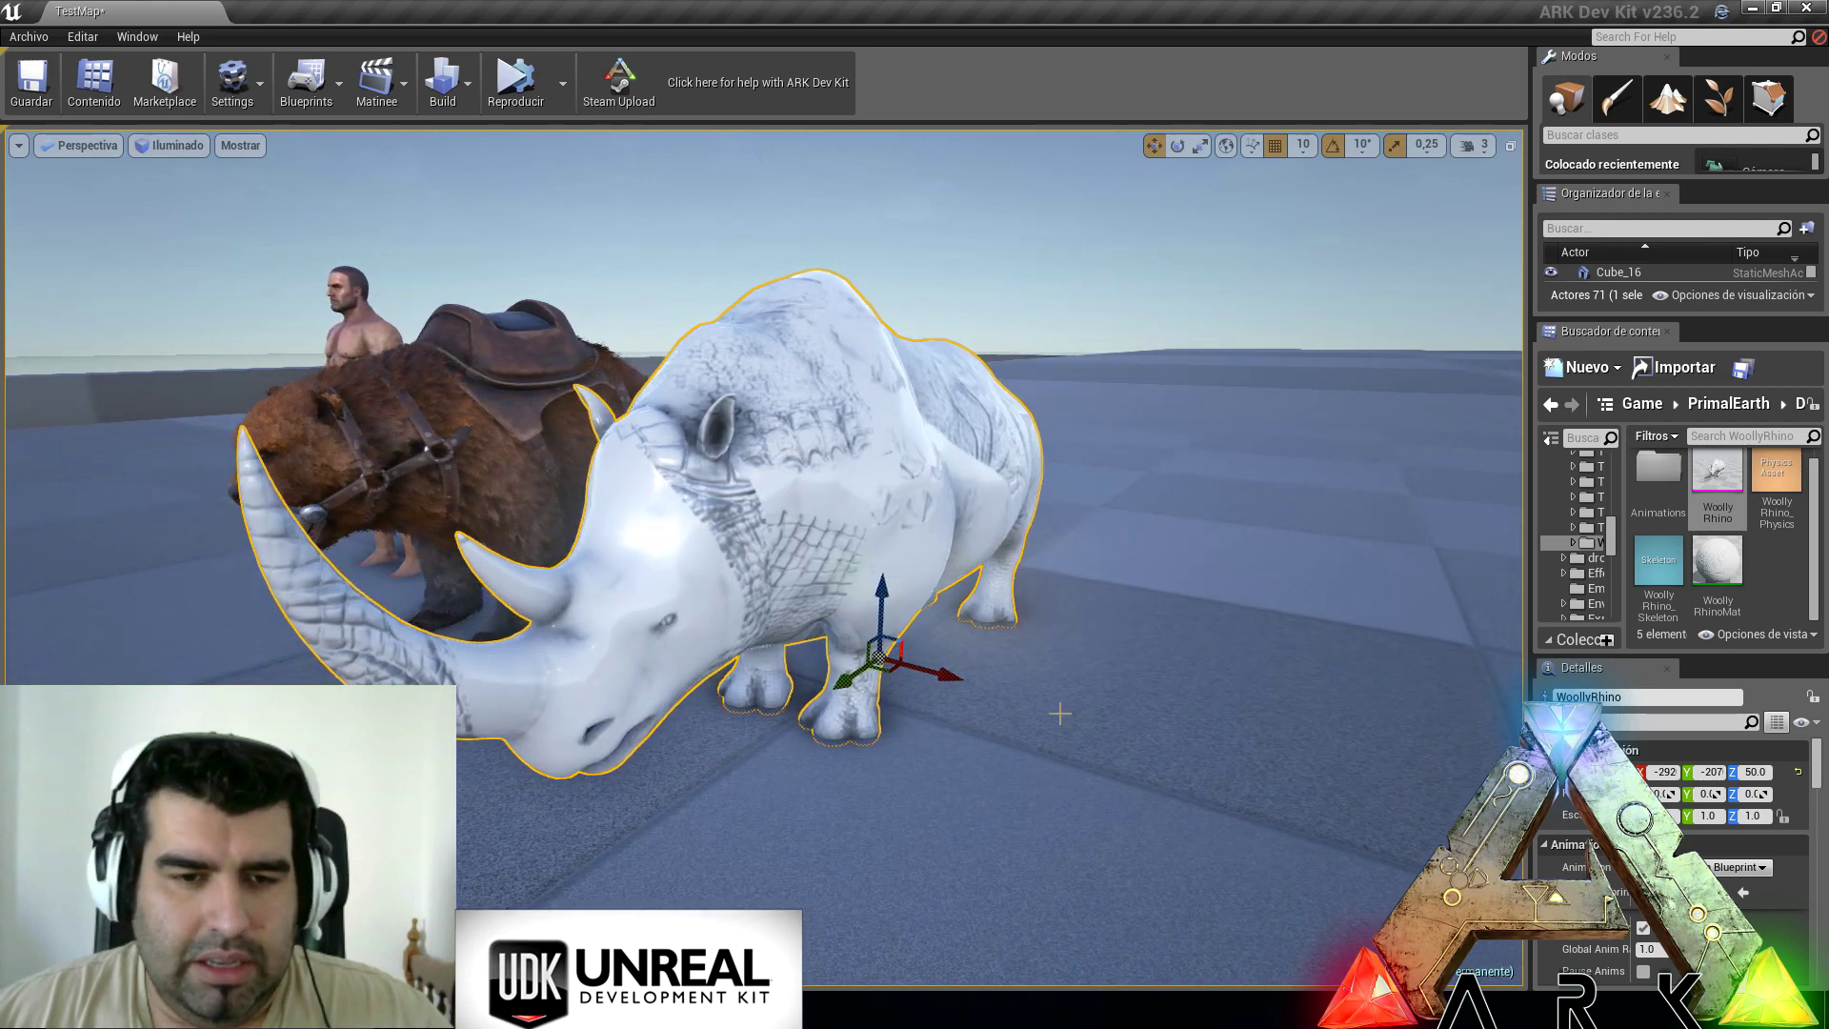
pyautogui.keyDown('alt'); pyautogui.moveTo(1067, 606); pyautogui.dragTo(990, 606); pyautogui.keyUp('alt')
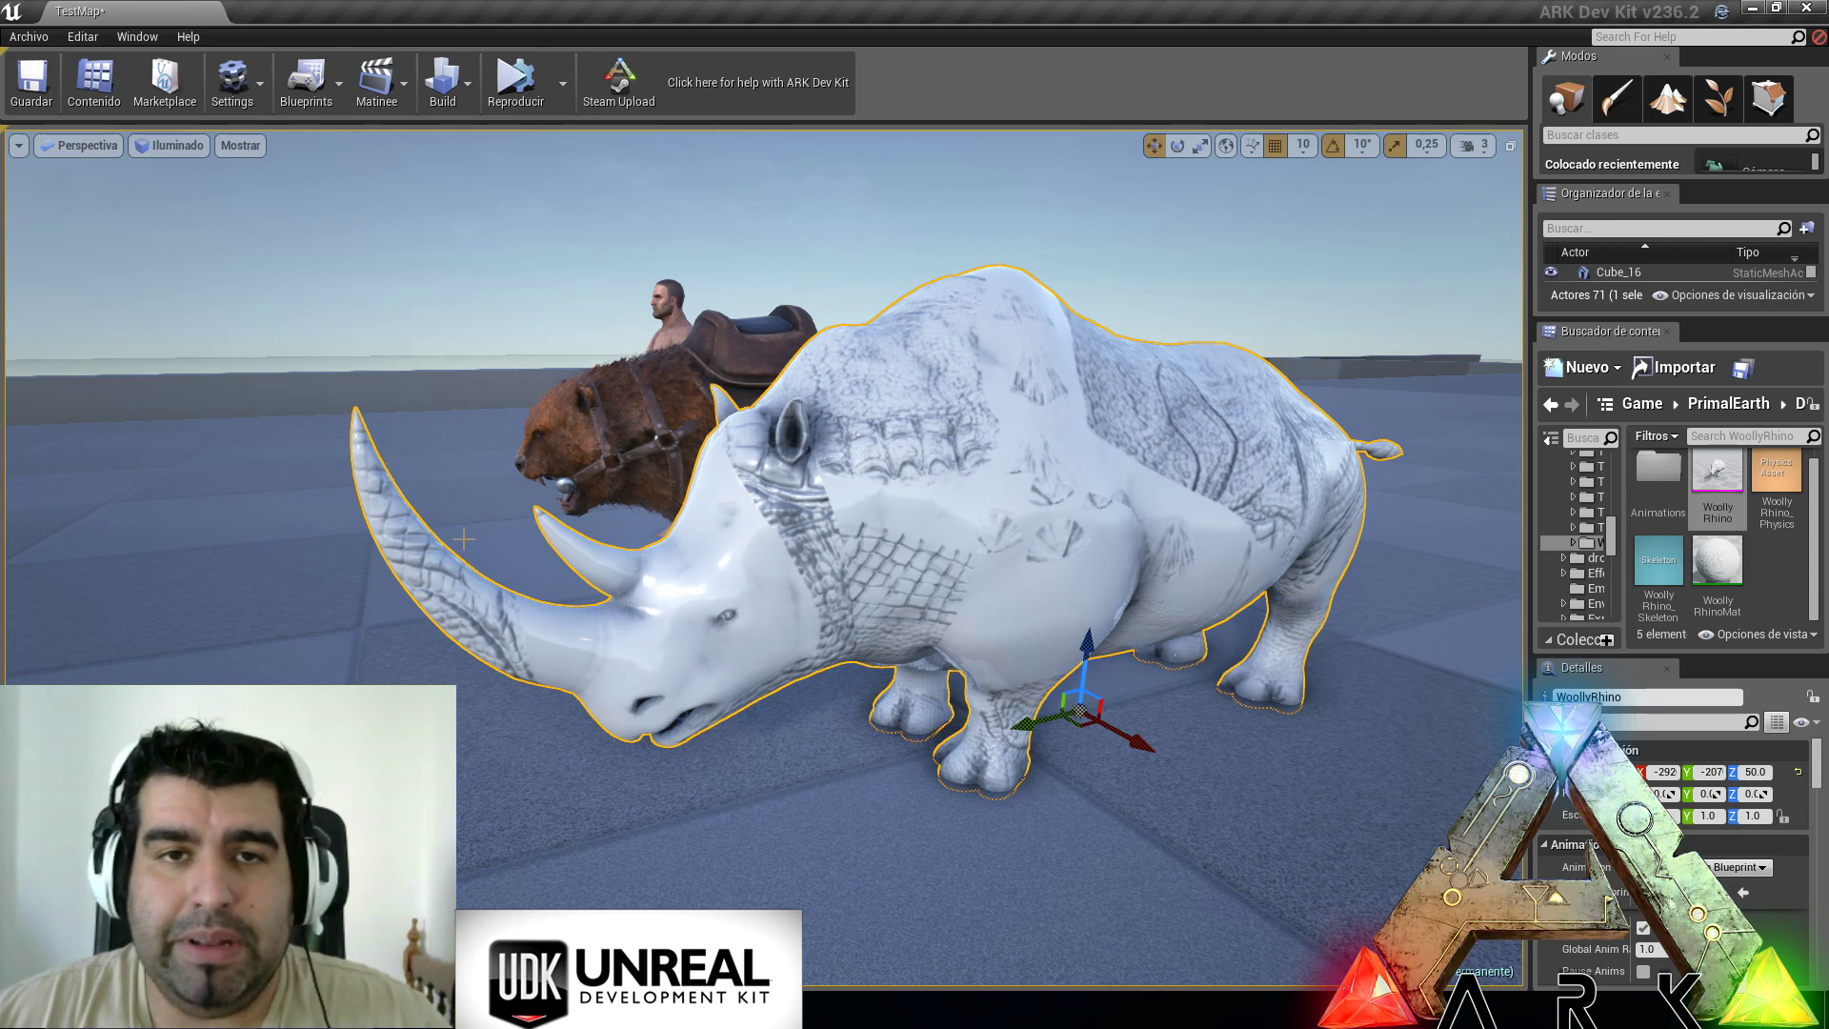
pyautogui.moveTo(959, 708); pyautogui.dragTo(1073, 689, button='right')
pyautogui.press('d')
pyautogui.press('d')
pyautogui.press('a')
pyautogui.press('a')
pyautogui.keyDown('alt'); pyautogui.moveTo(729, 709); pyautogui.dragTo(539, 708); pyautogui.keyUp('alt')
pyautogui.moveTo(762, 558); pyautogui.dragTo(783, 647, button='right')
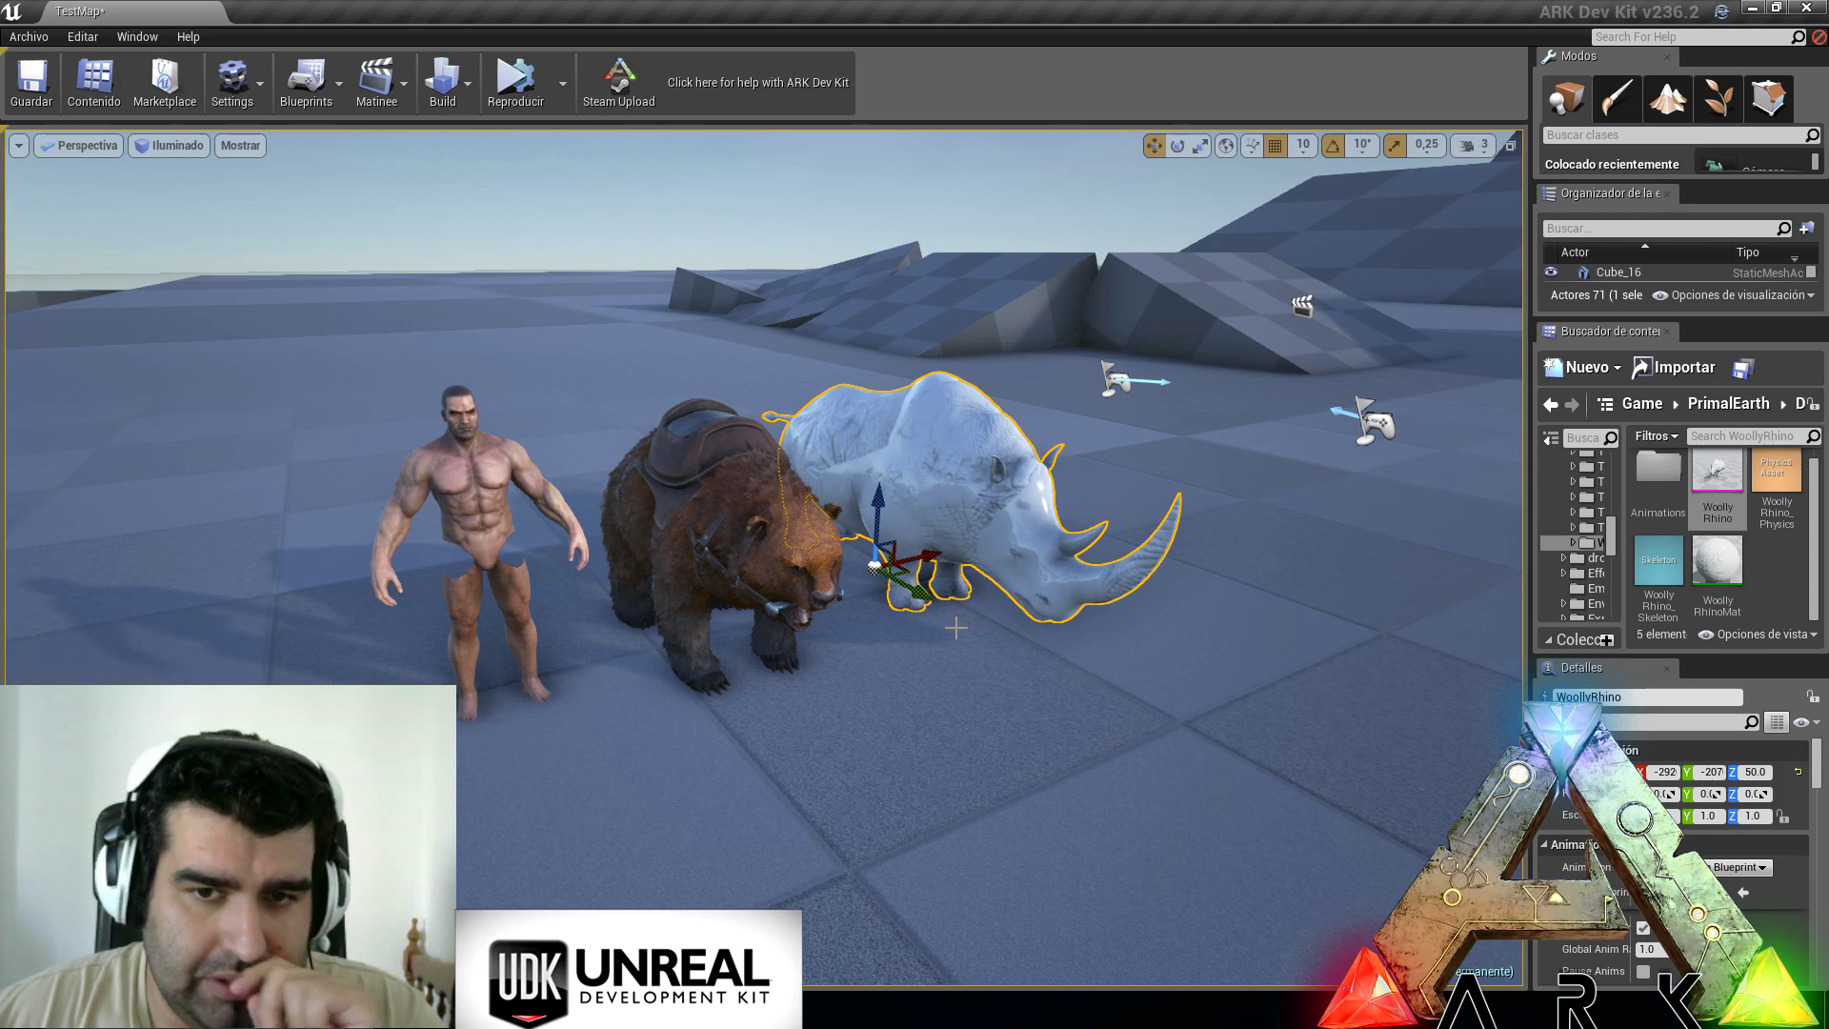
# Step: Compare the sizes of the human, the saddled bear and the woolly rhino from the rhino's side and from the front
pyautogui.moveTo(783, 648); pyautogui.dragTo(438, 637, button='right')
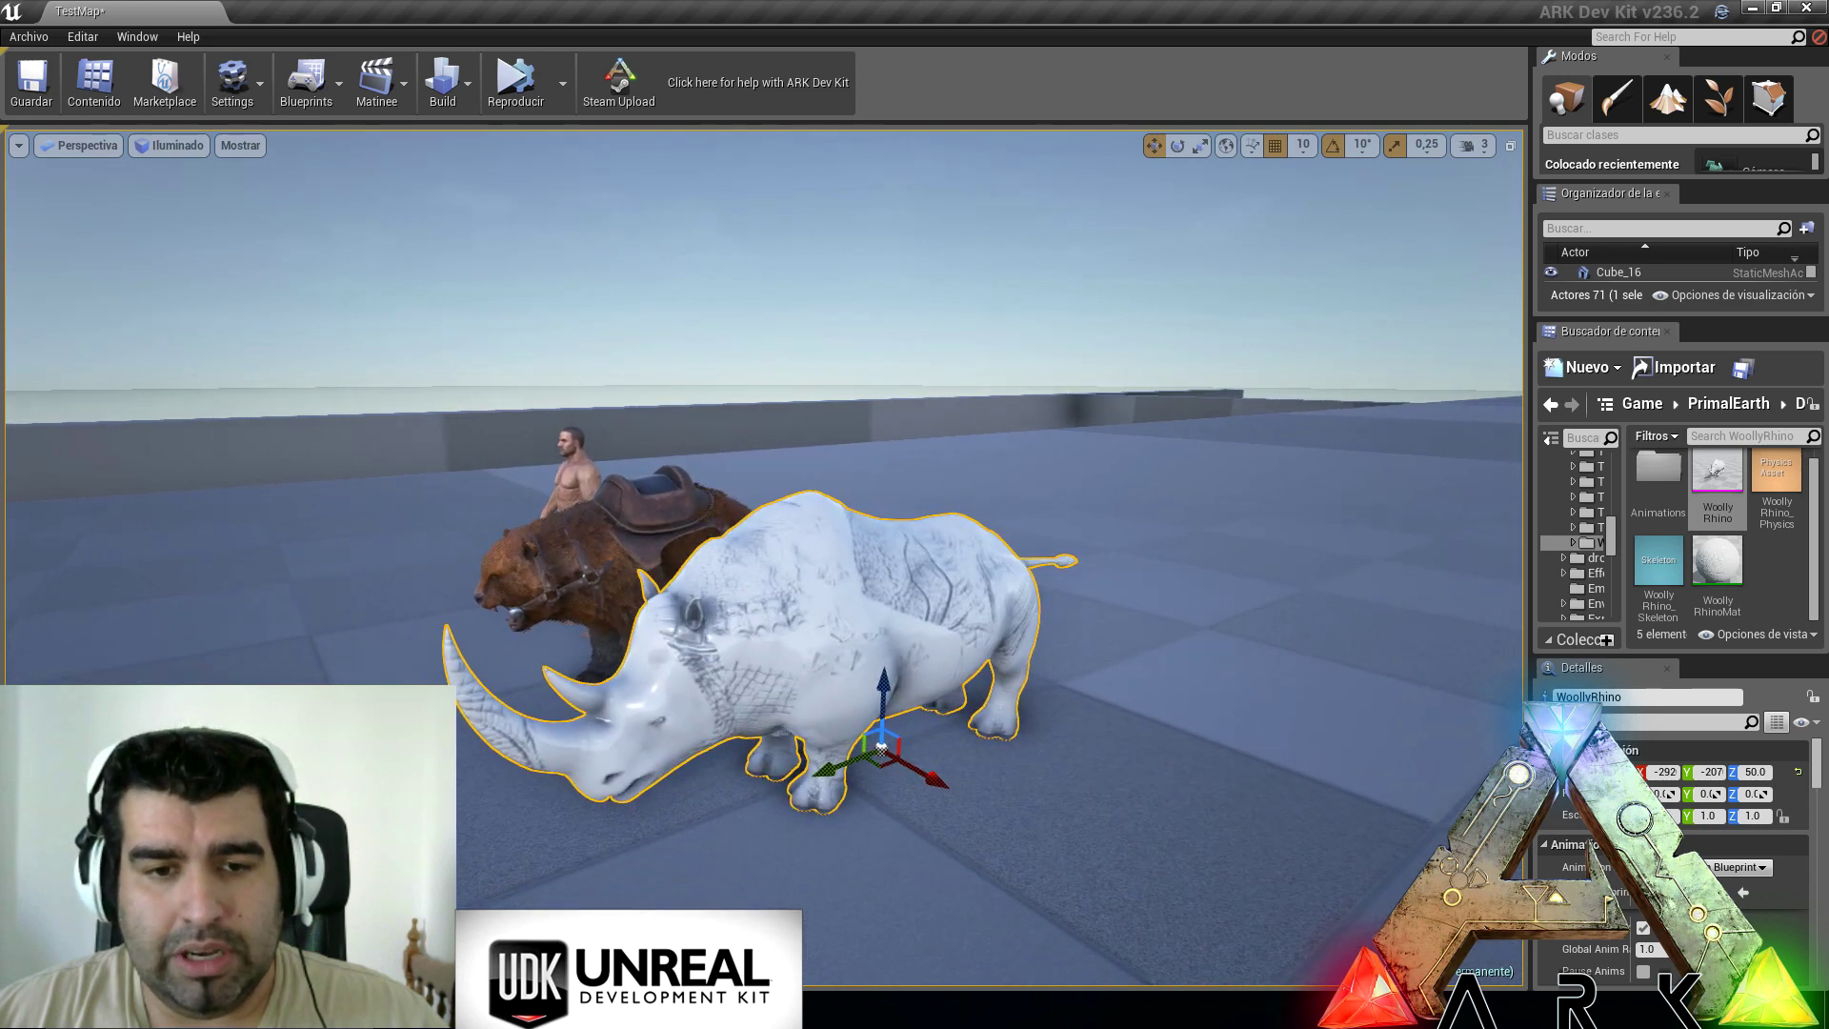
pyautogui.keyDown('alt'); pyautogui.moveTo(419, 707); pyautogui.dragTo(415, 707); pyautogui.keyUp('alt')
pyautogui.moveTo(762, 557); pyautogui.dragTo(872, 589, button='right')
pyautogui.press('d')
pyautogui.press('a')
pyautogui.press('a')
pyautogui.keyDown('alt'); pyautogui.moveTo(314, 707); pyautogui.dragTo(277, 707); pyautogui.keyUp('alt')
pyautogui.press('a')
pyautogui.moveTo(607, 546); pyautogui.dragTo(634, 553, button='right')
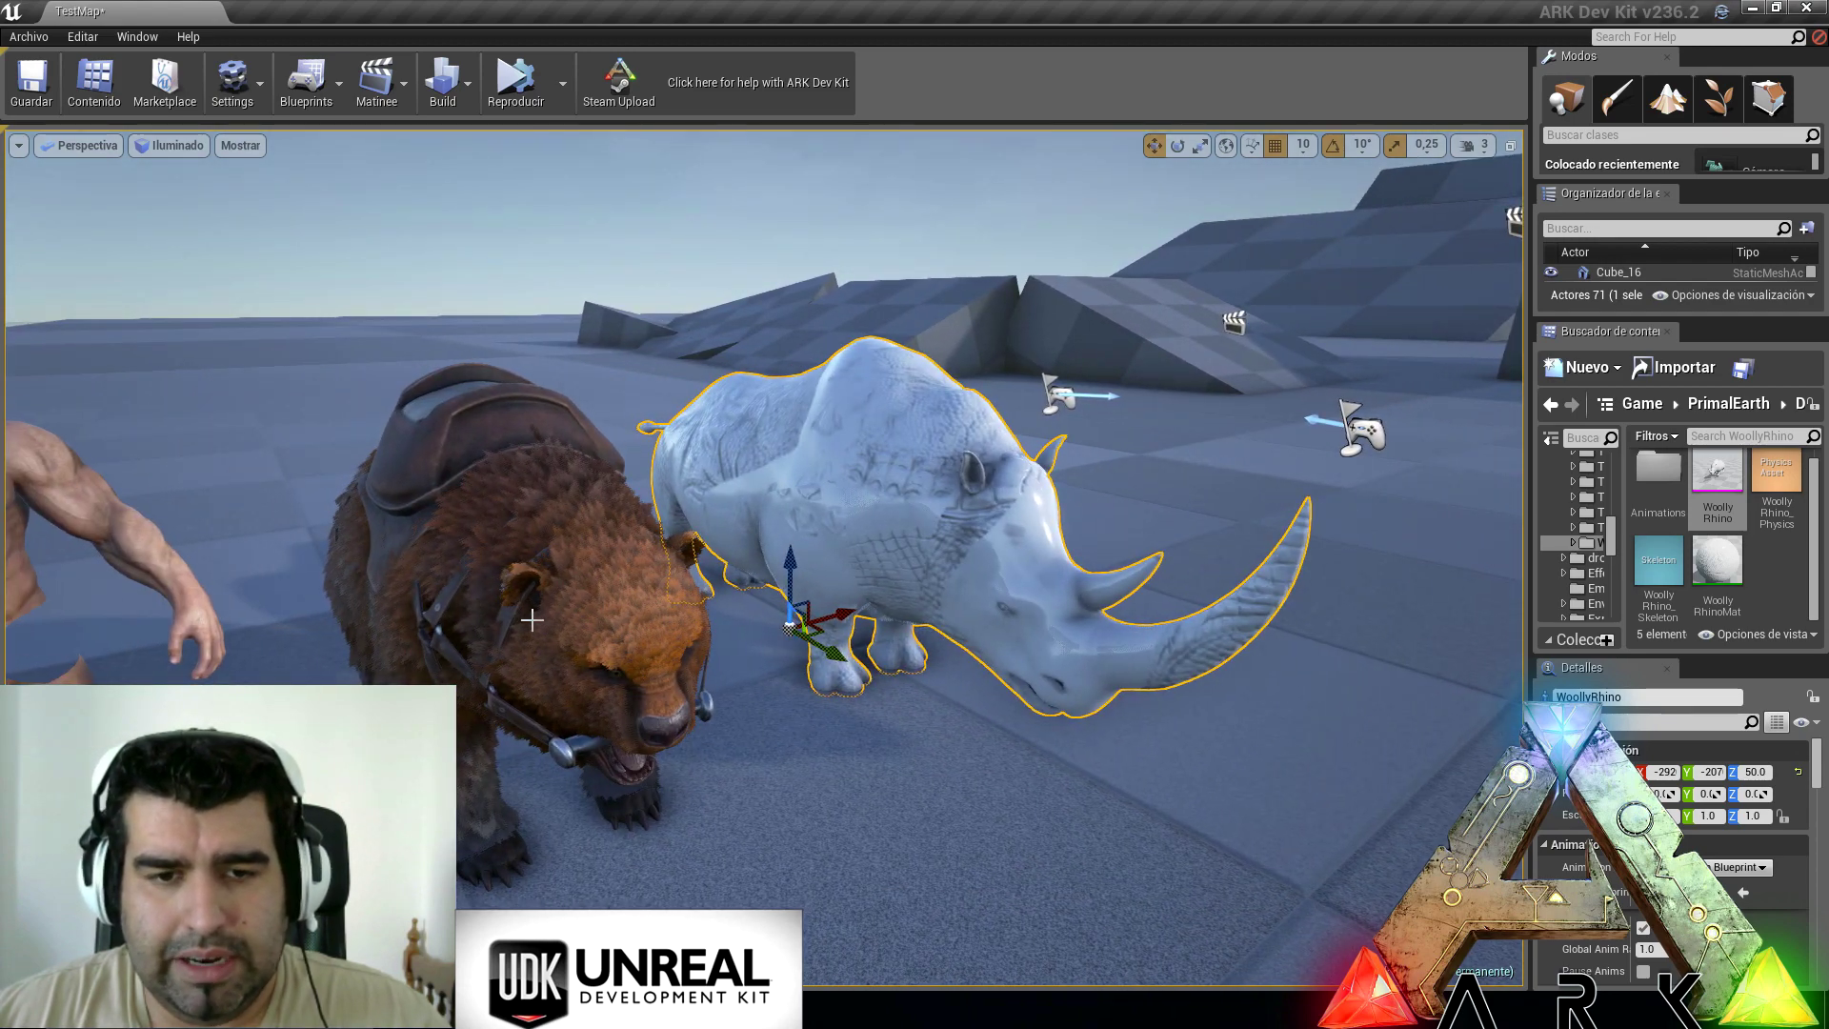
pyautogui.moveTo(744, 678)
pyautogui.mouseDown(button='right')
pyautogui.moveTo(770, 655)
pyautogui.moveTo(772, 670)
pyautogui.mouseUp(button='right')
pyautogui.press('w')
pyautogui.press('s')
pyautogui.keyDown('alt'); pyautogui.moveTo(668, 678); pyautogui.dragTo(888, 699); pyautogui.keyUp('alt')
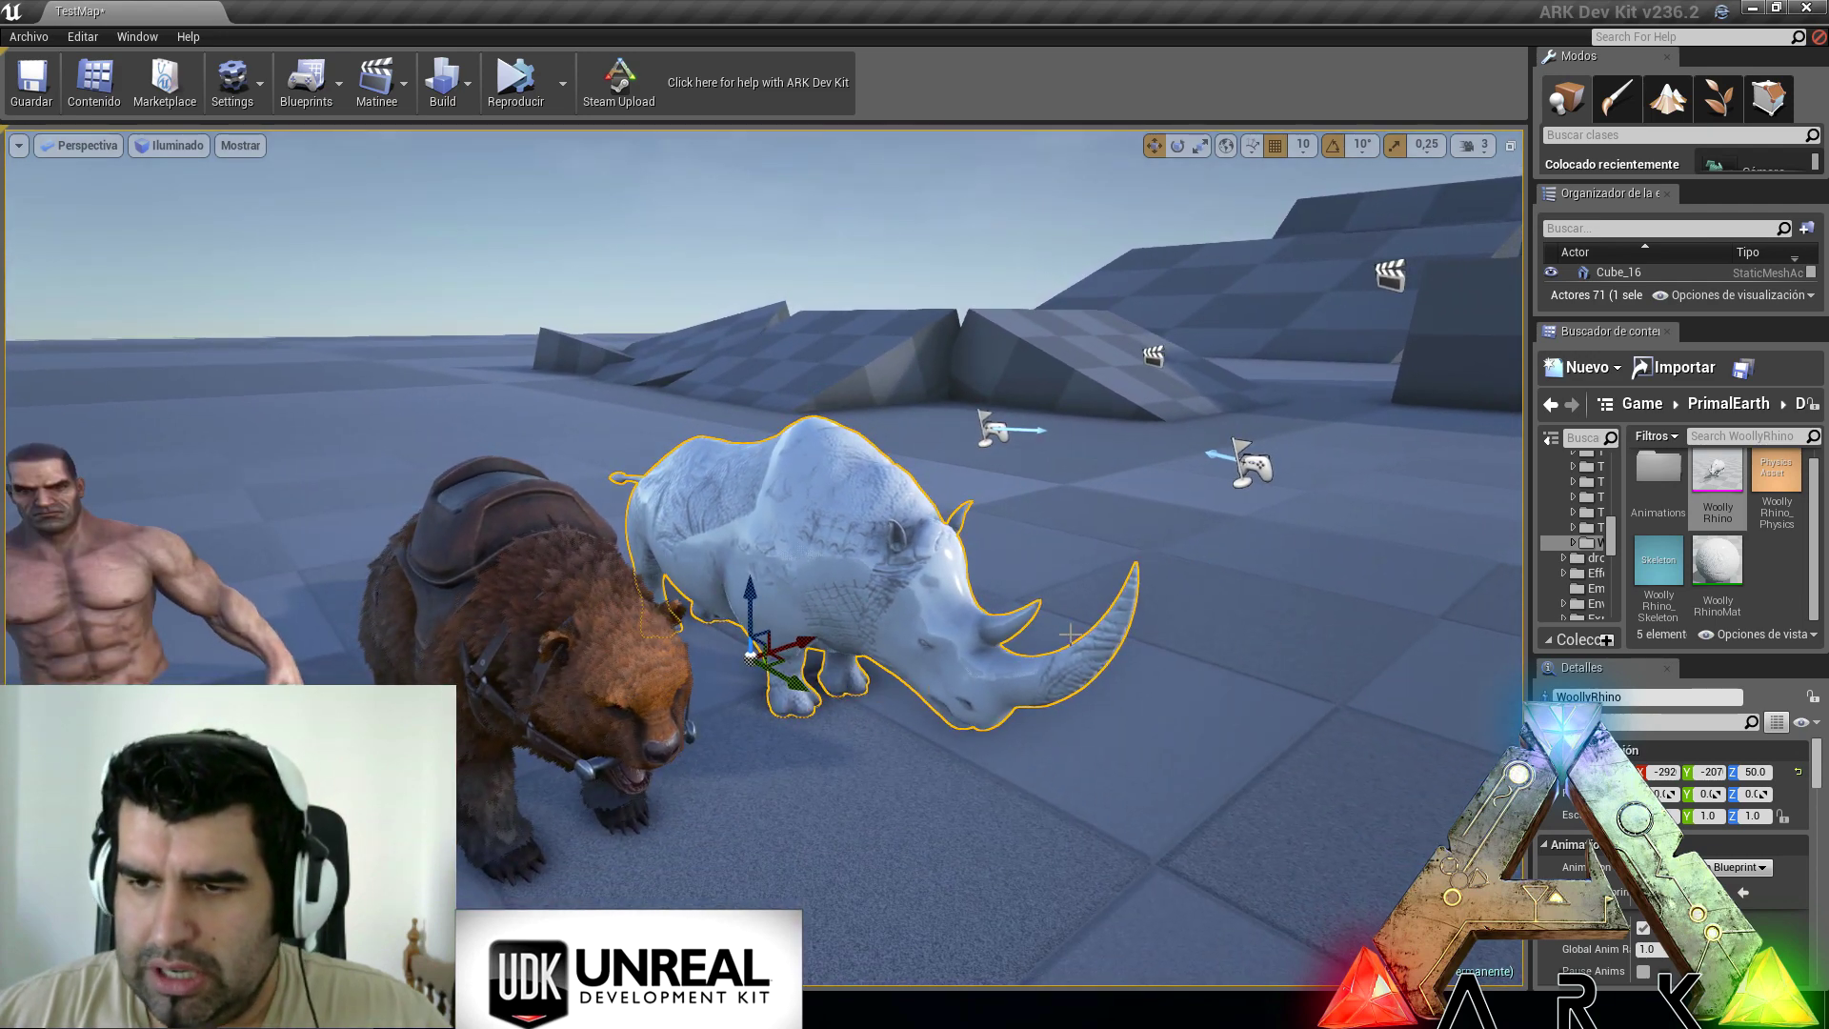
# Step: Open the WoollyRhino skeletal mesh's animation list and widen its name column to read the full names
pyautogui.doubleClick(1723, 486)
pyautogui.moveTo(807, 611); pyautogui.dragTo(726, 606)
pyautogui.moveTo(1026, 571); pyautogui.dragTo(1026, 491, button='right')
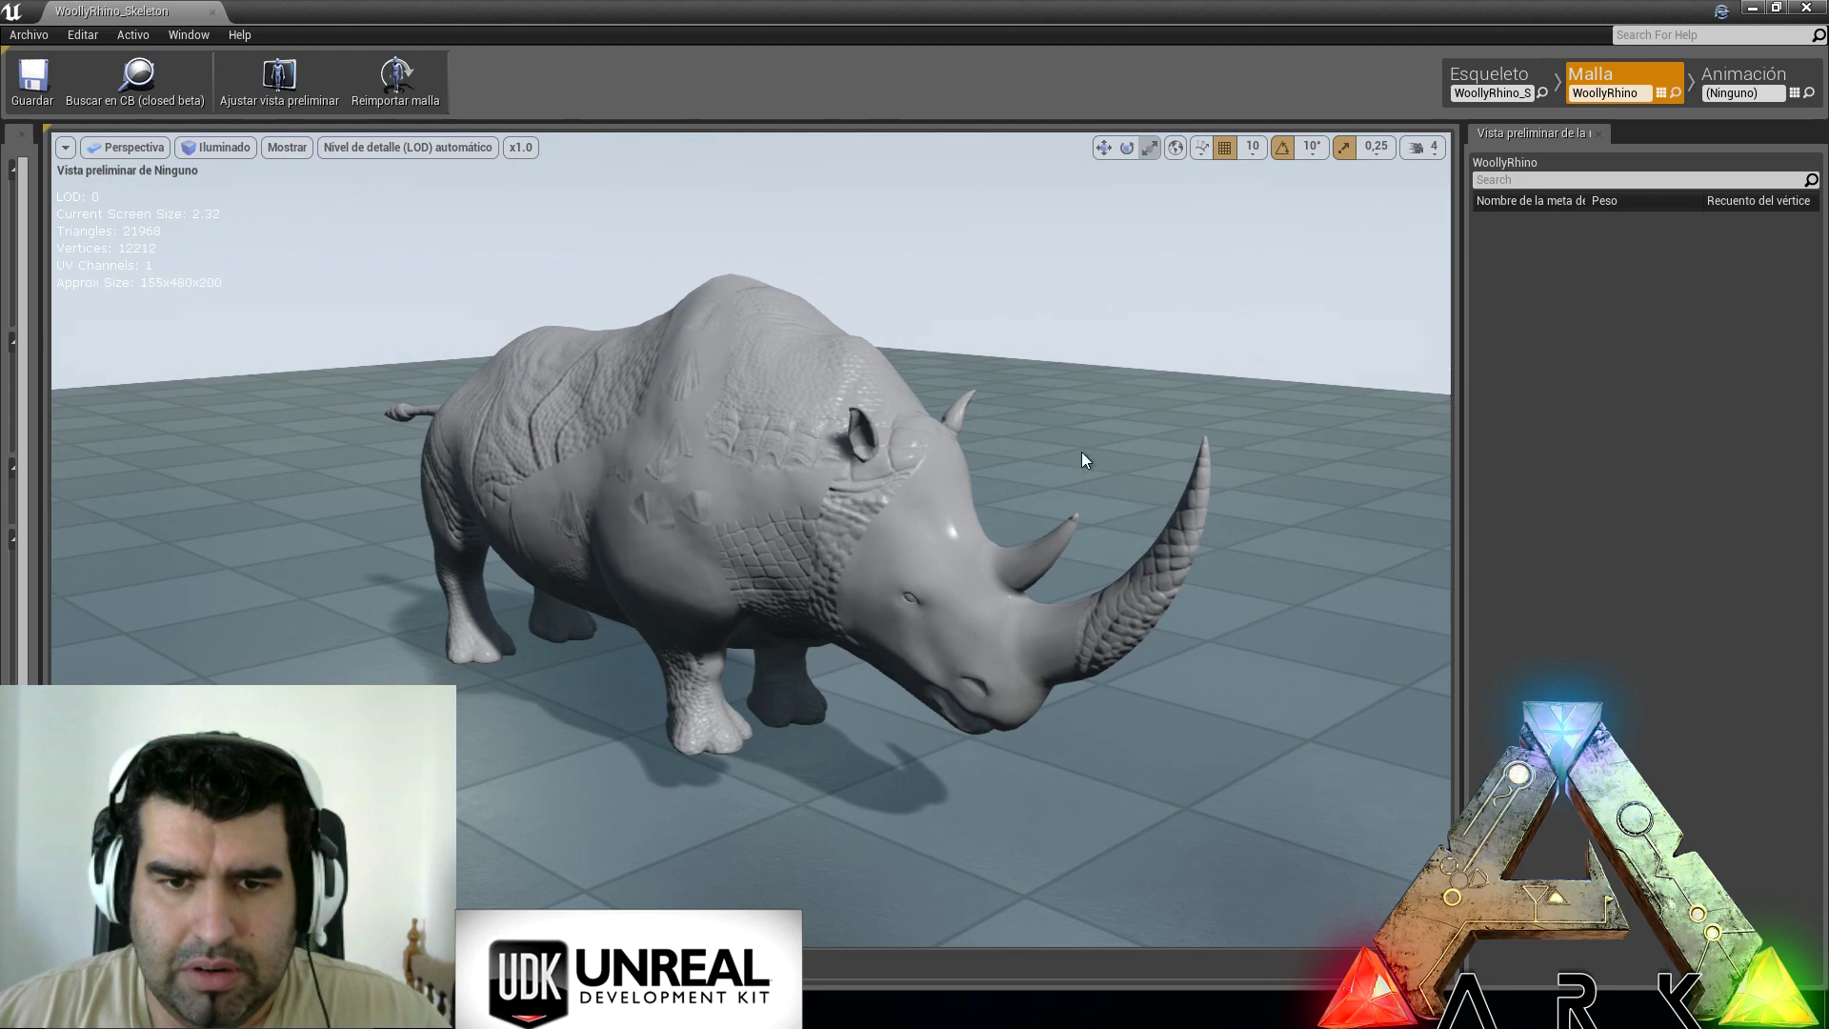
pyautogui.click(1722, 76)
pyautogui.moveTo(838, 572); pyautogui.dragTo(839, 476, button='right')
pyautogui.moveTo(836, 556)
pyautogui.mouseDown(button='right')
pyautogui.moveTo(836, 724)
pyautogui.moveTo(836, 562)
pyautogui.moveTo(857, 553)
pyautogui.moveTo(838, 534)
pyautogui.mouseUp(button='right')
pyautogui.moveTo(1117, 636)
pyautogui.mouseDown(button='right')
pyautogui.moveTo(1086, 629)
pyautogui.moveTo(1117, 637)
pyautogui.mouseUp(button='right')
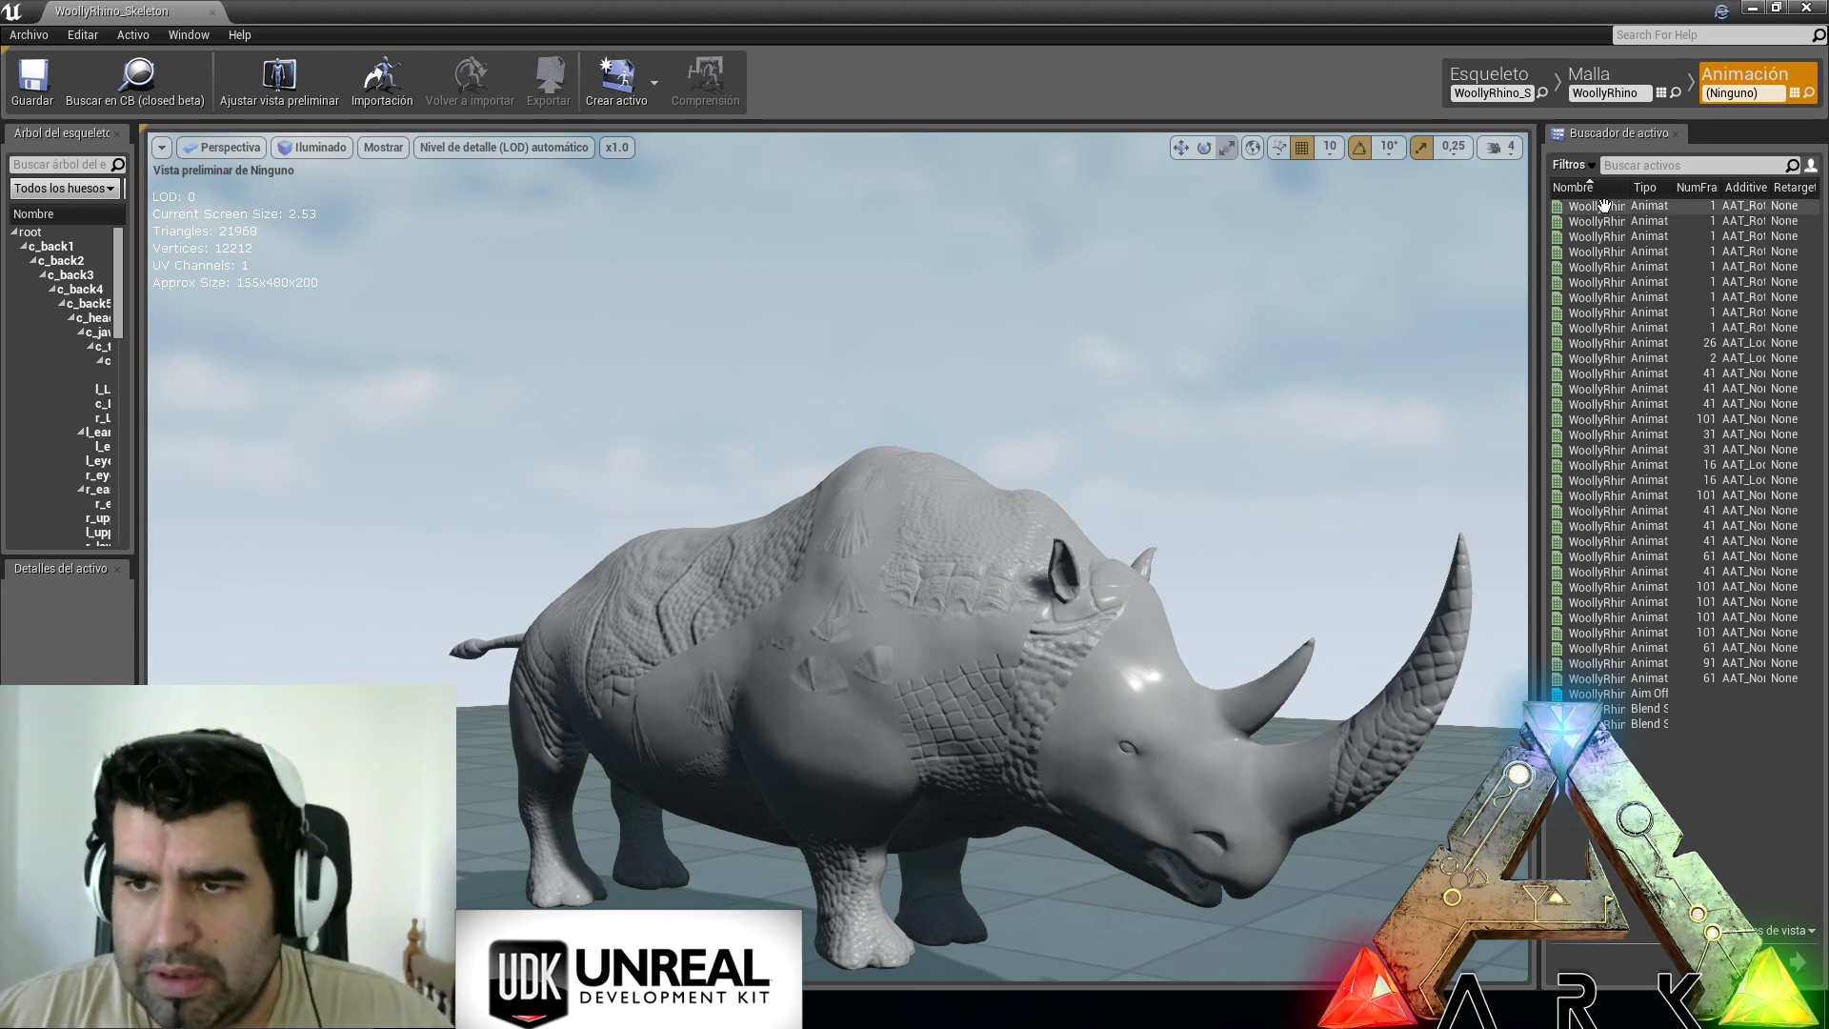
pyautogui.moveTo(1674, 189); pyautogui.dragTo(1711, 190)
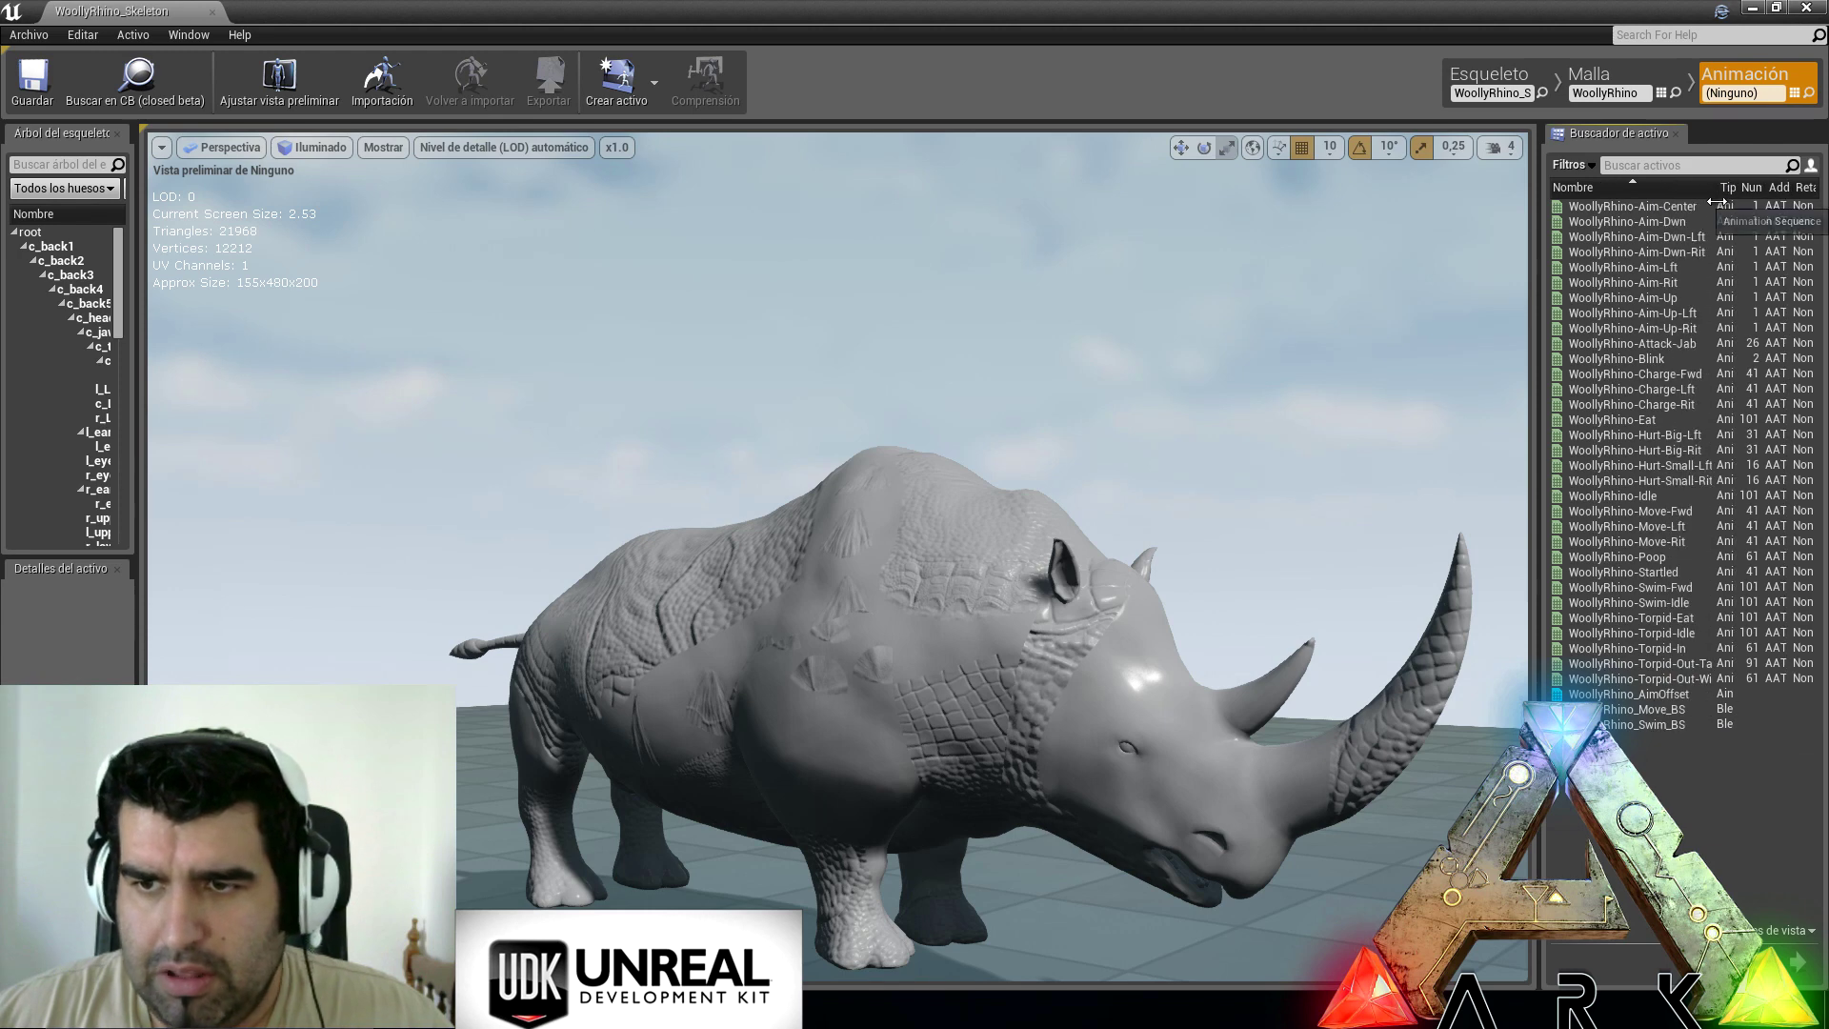
# Step: Preview the WoollyRhino's Eat, Idle, Poop, Startled, Swim-Fwd and Swim-Idle animations
pyautogui.doubleClick(1666, 420)
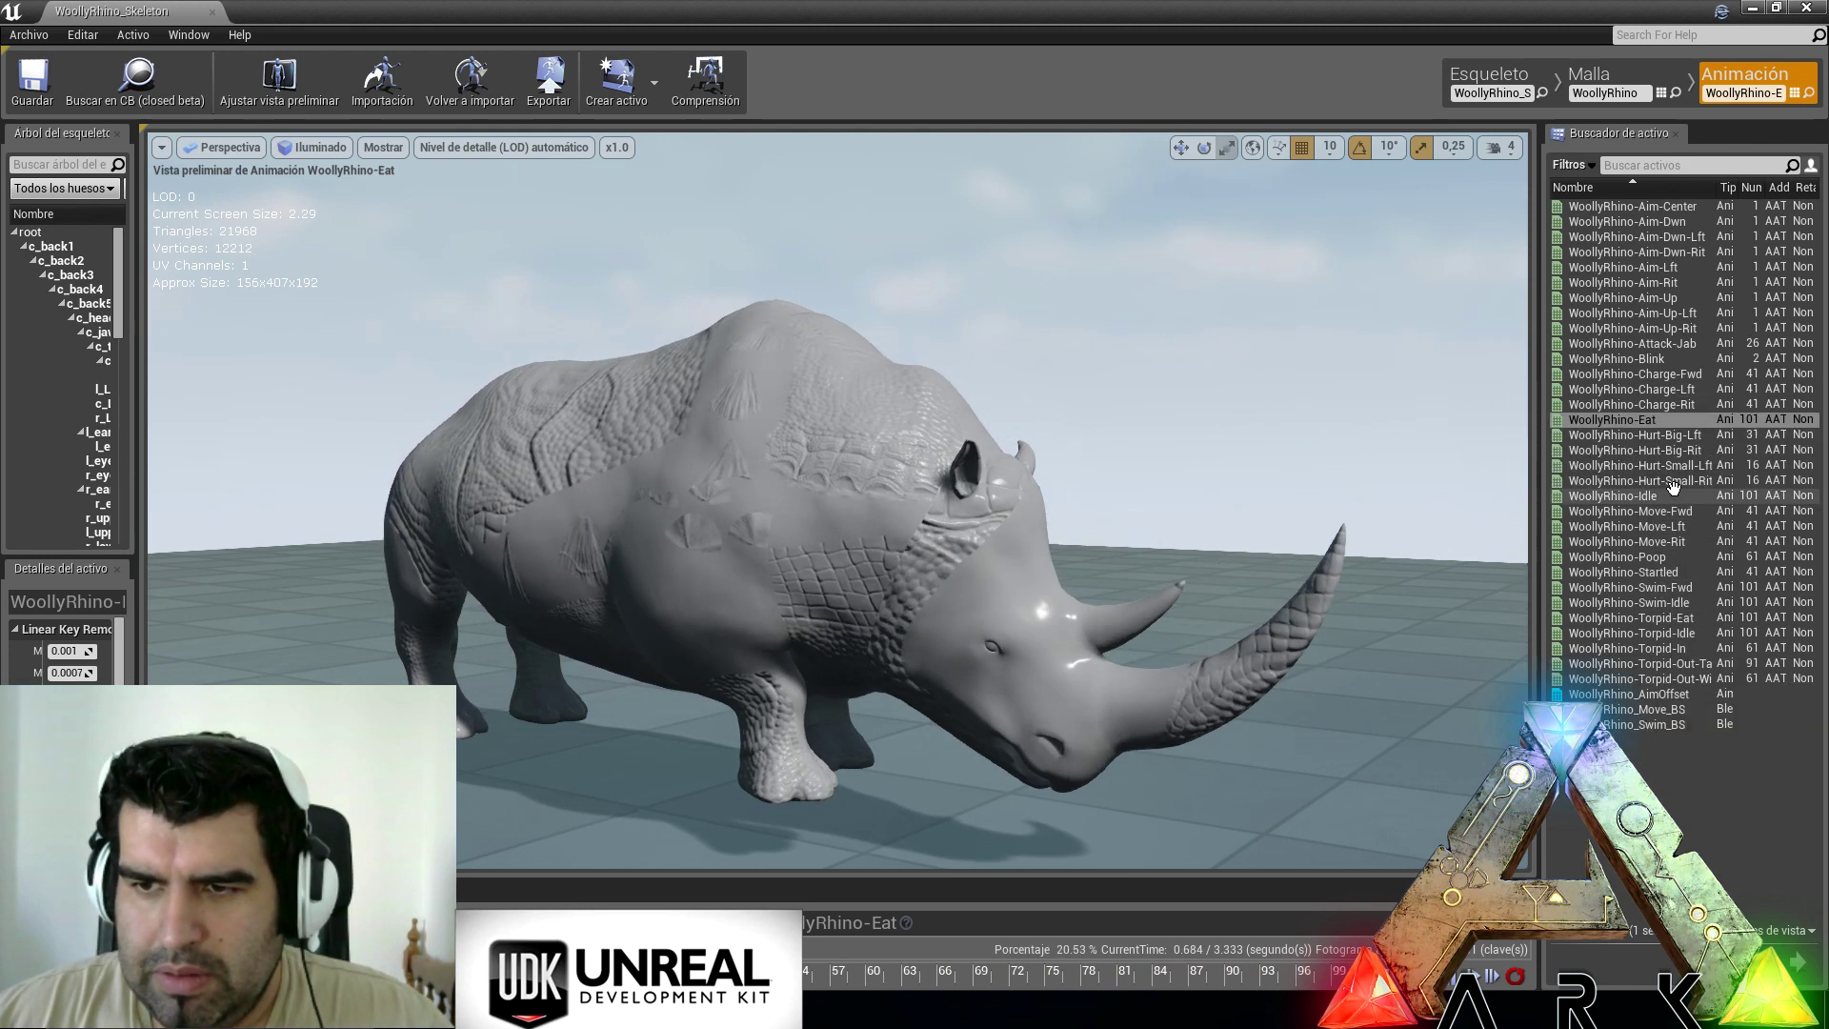
pyautogui.click(1673, 492)
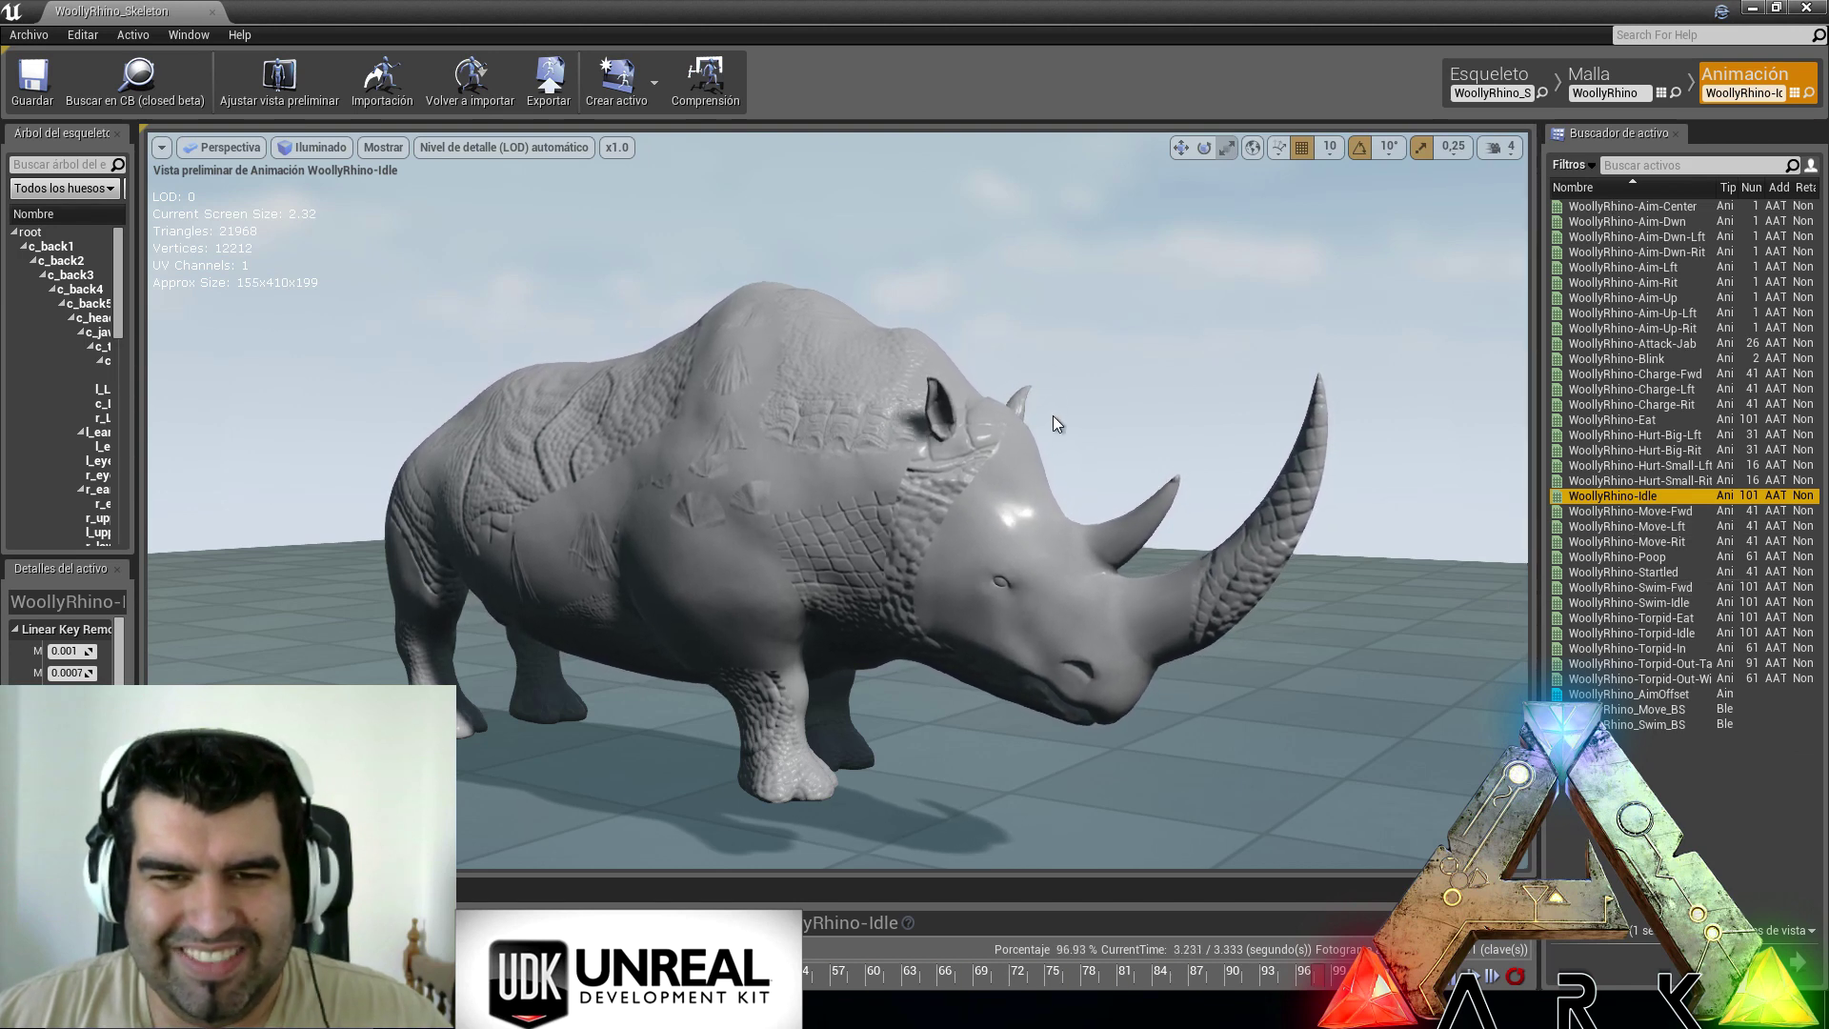
pyautogui.click(1683, 557)
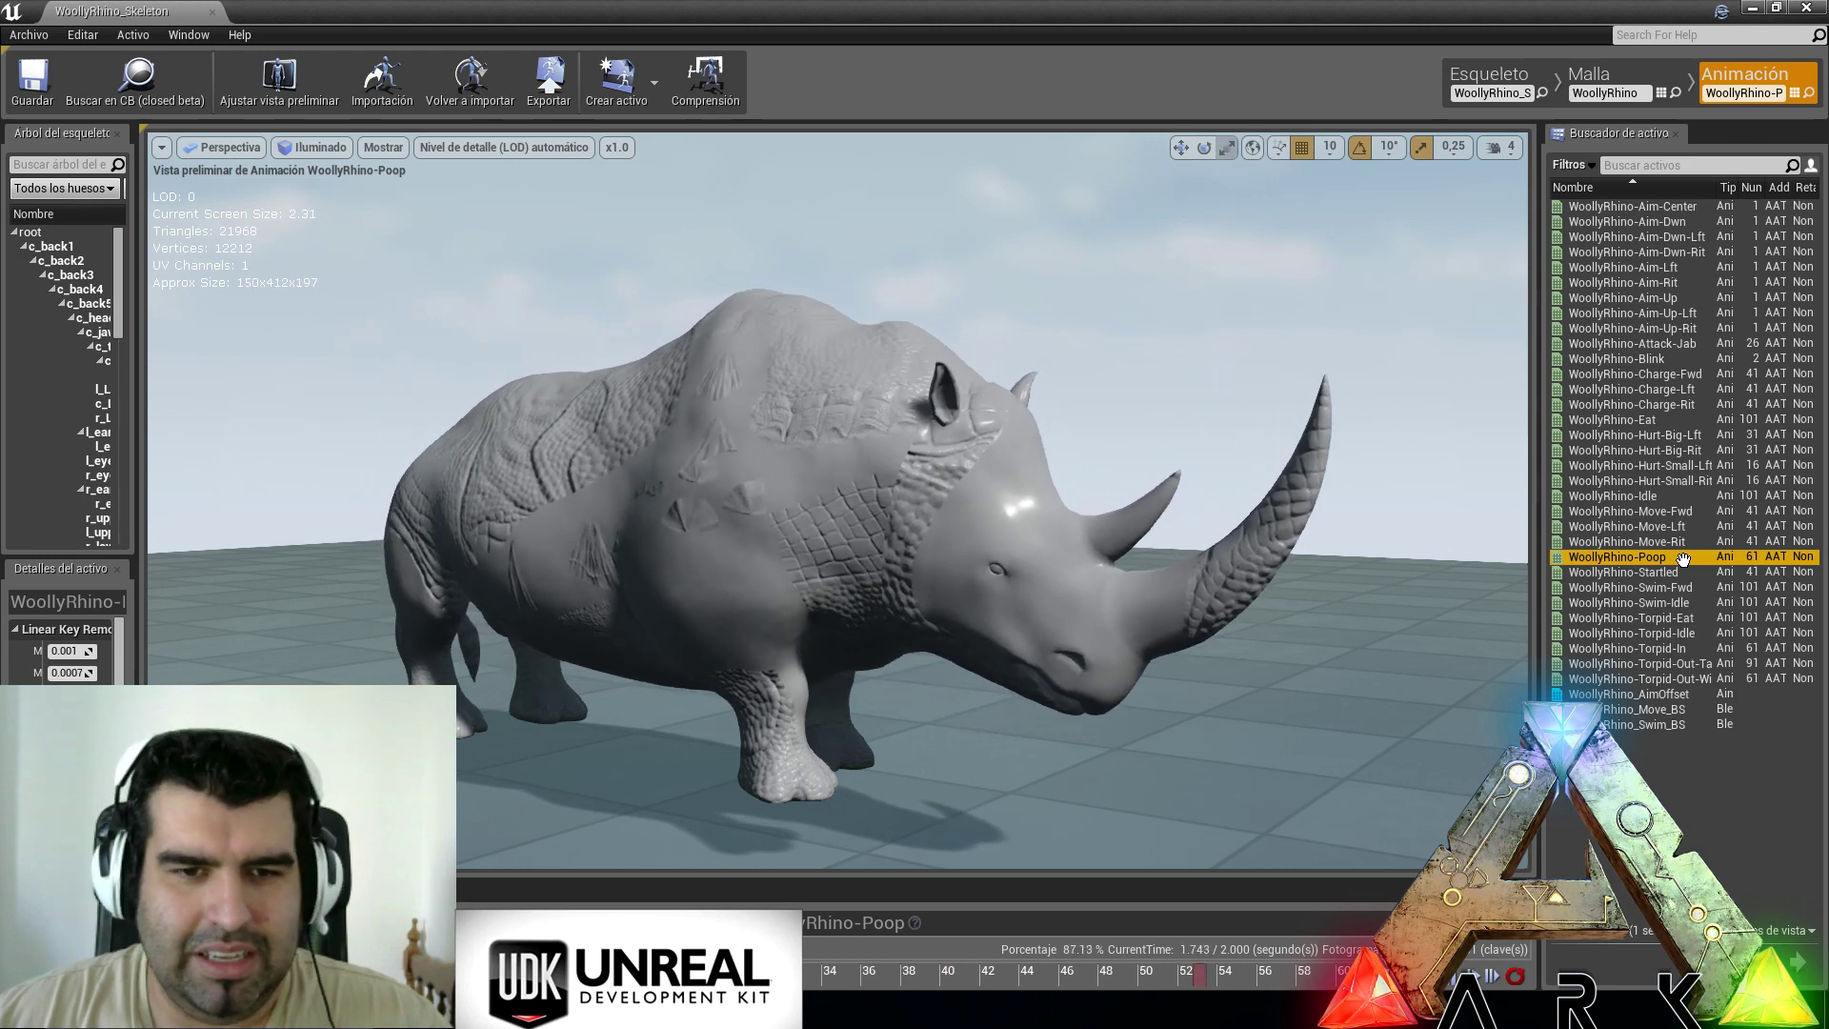
pyautogui.click(1682, 571)
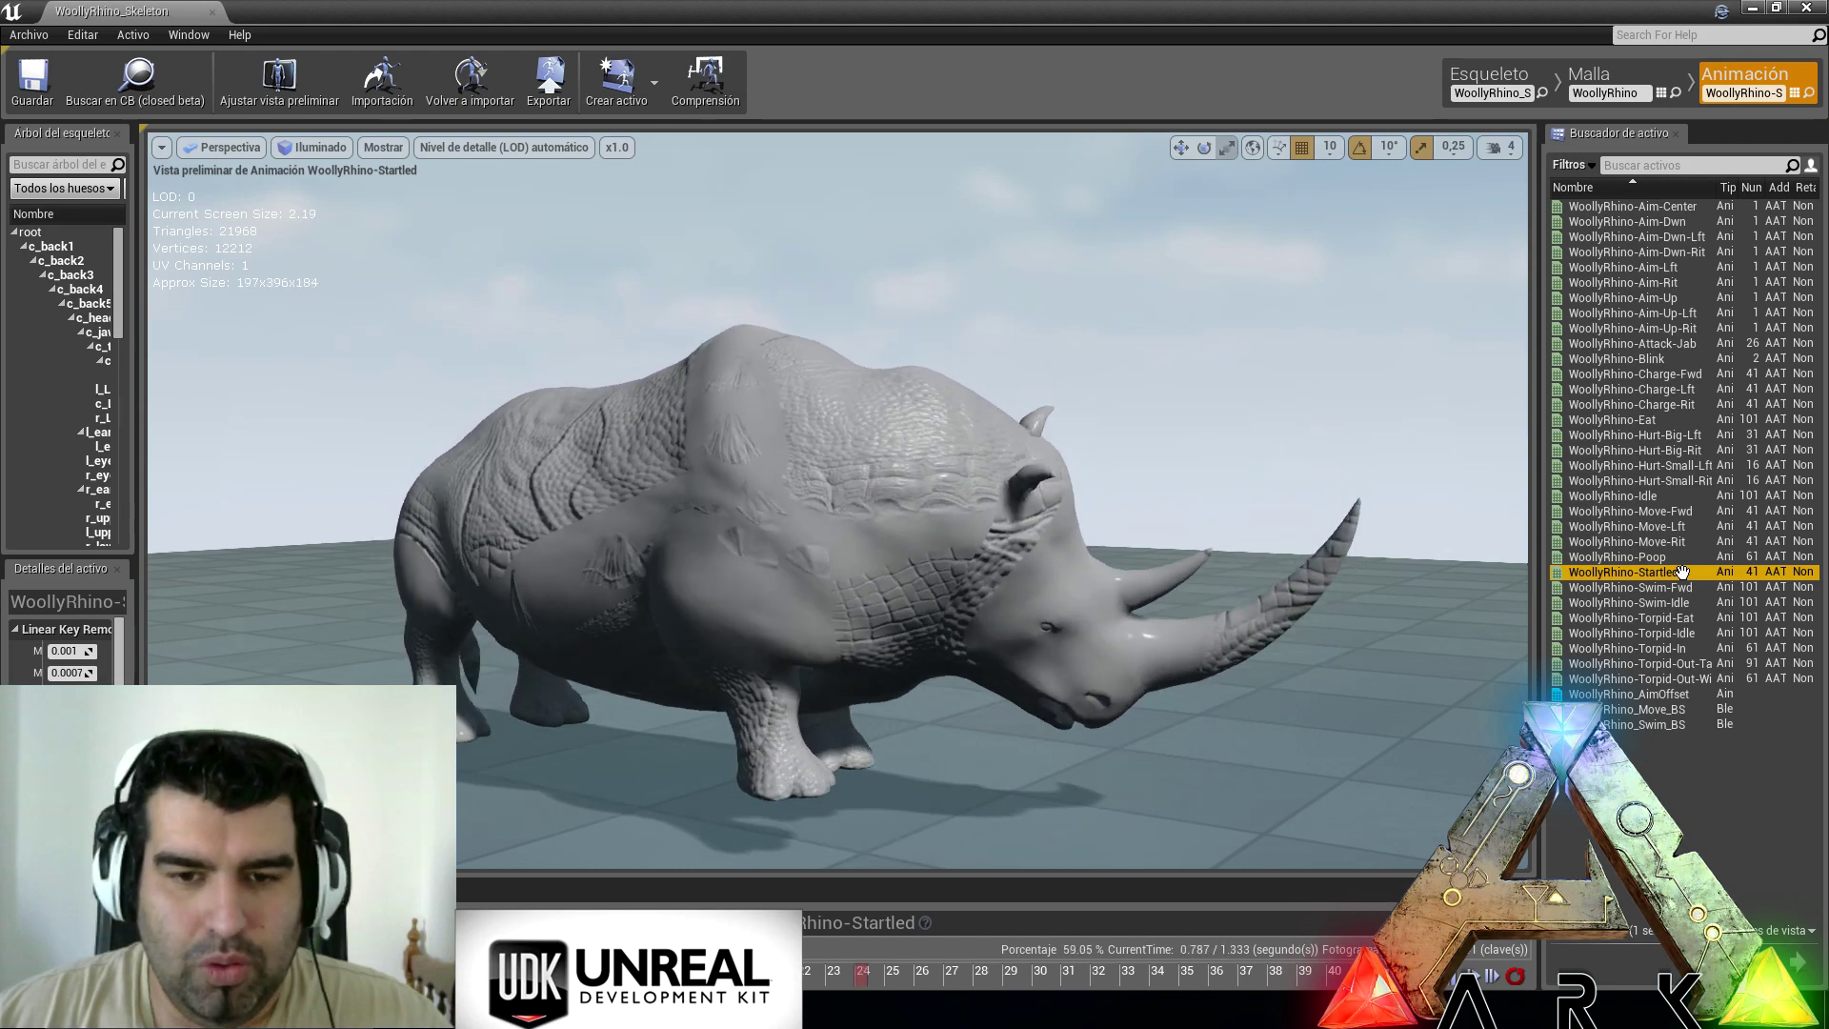
pyautogui.moveTo(872, 671)
pyautogui.mouseDown(button='right')
pyautogui.moveTo(820, 610)
pyautogui.moveTo(843, 734)
pyautogui.moveTo(843, 609)
pyautogui.moveTo(867, 710)
pyautogui.moveTo(891, 648)
pyautogui.mouseUp(button='right')
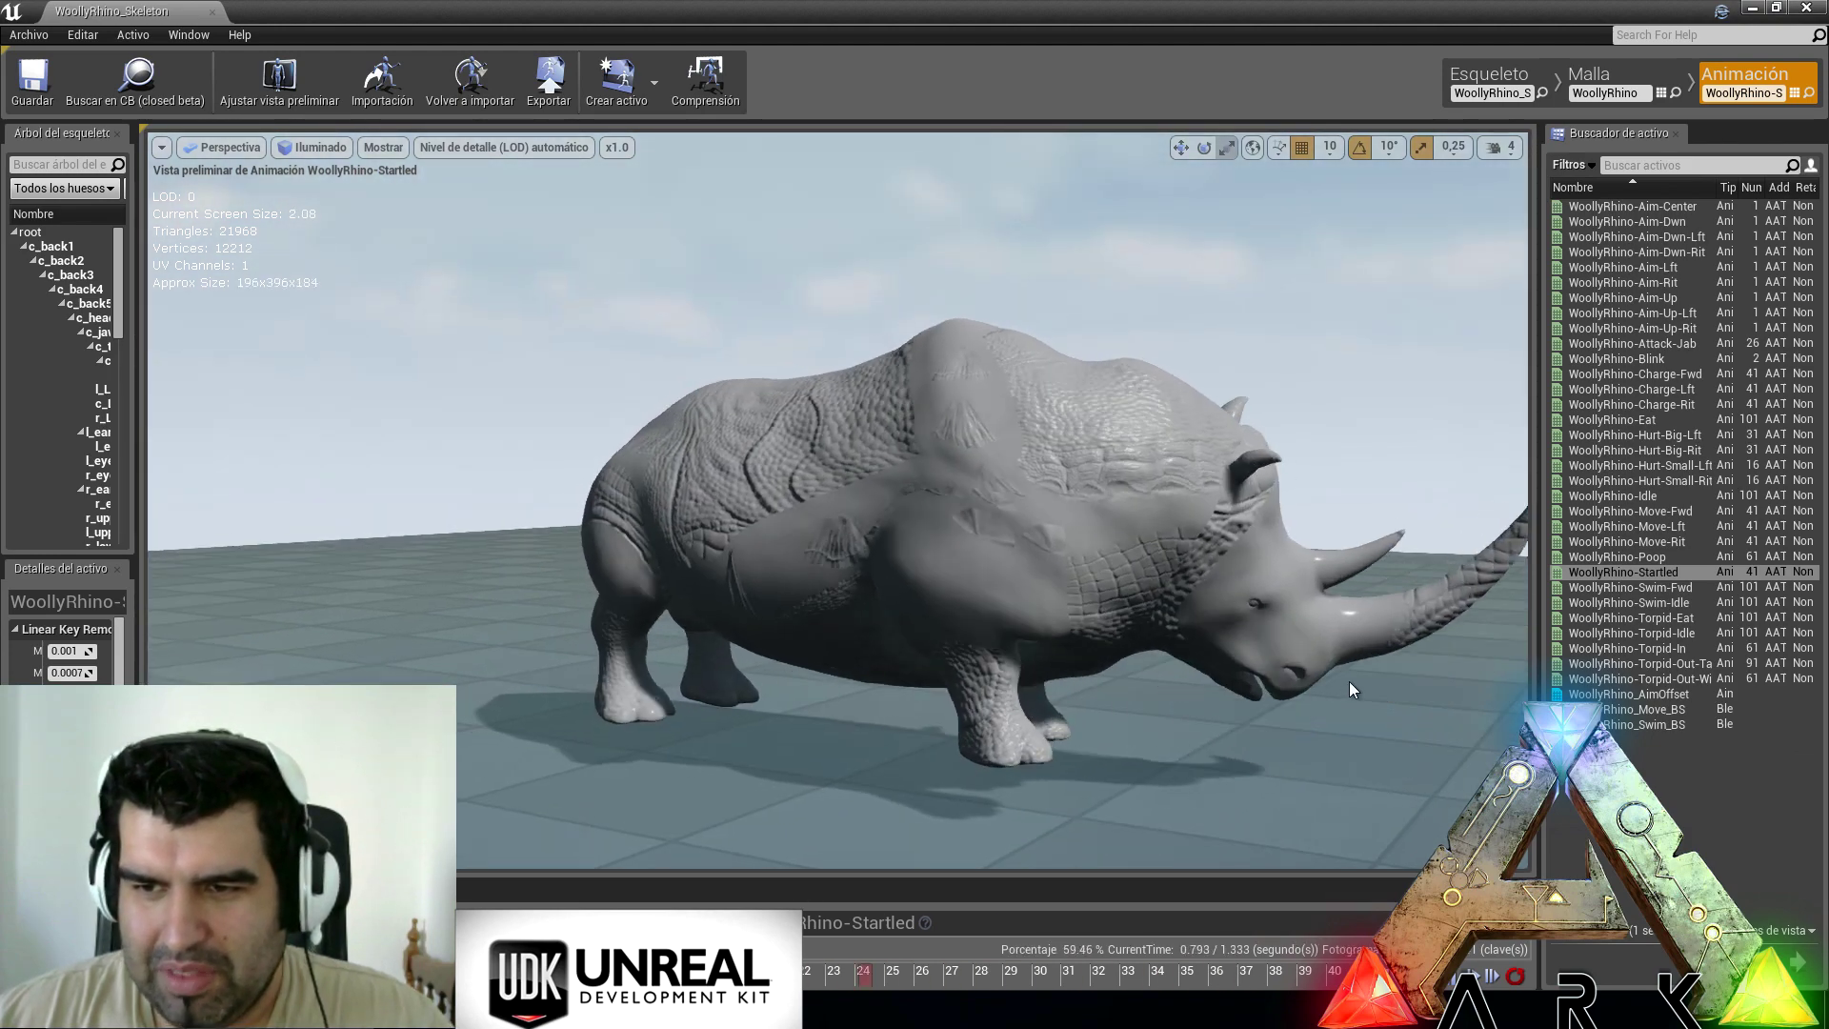
pyautogui.doubleClick(1678, 588)
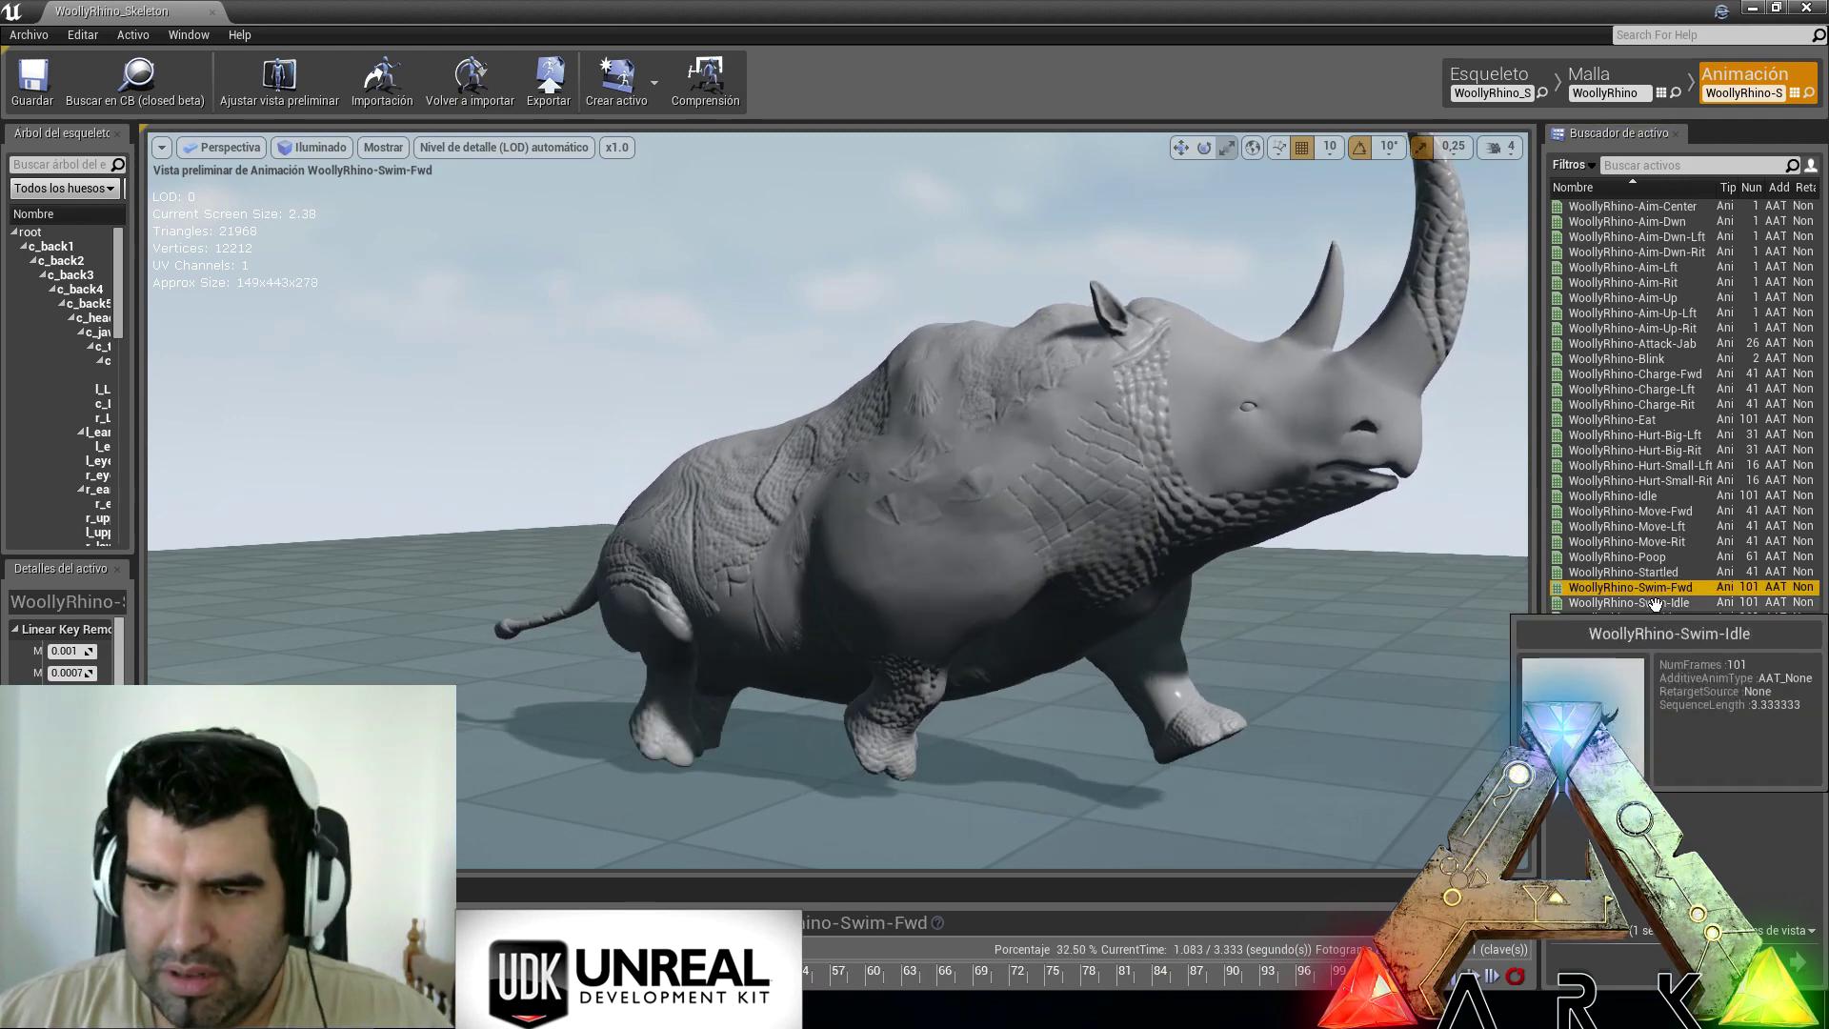
pyautogui.click(1655, 603)
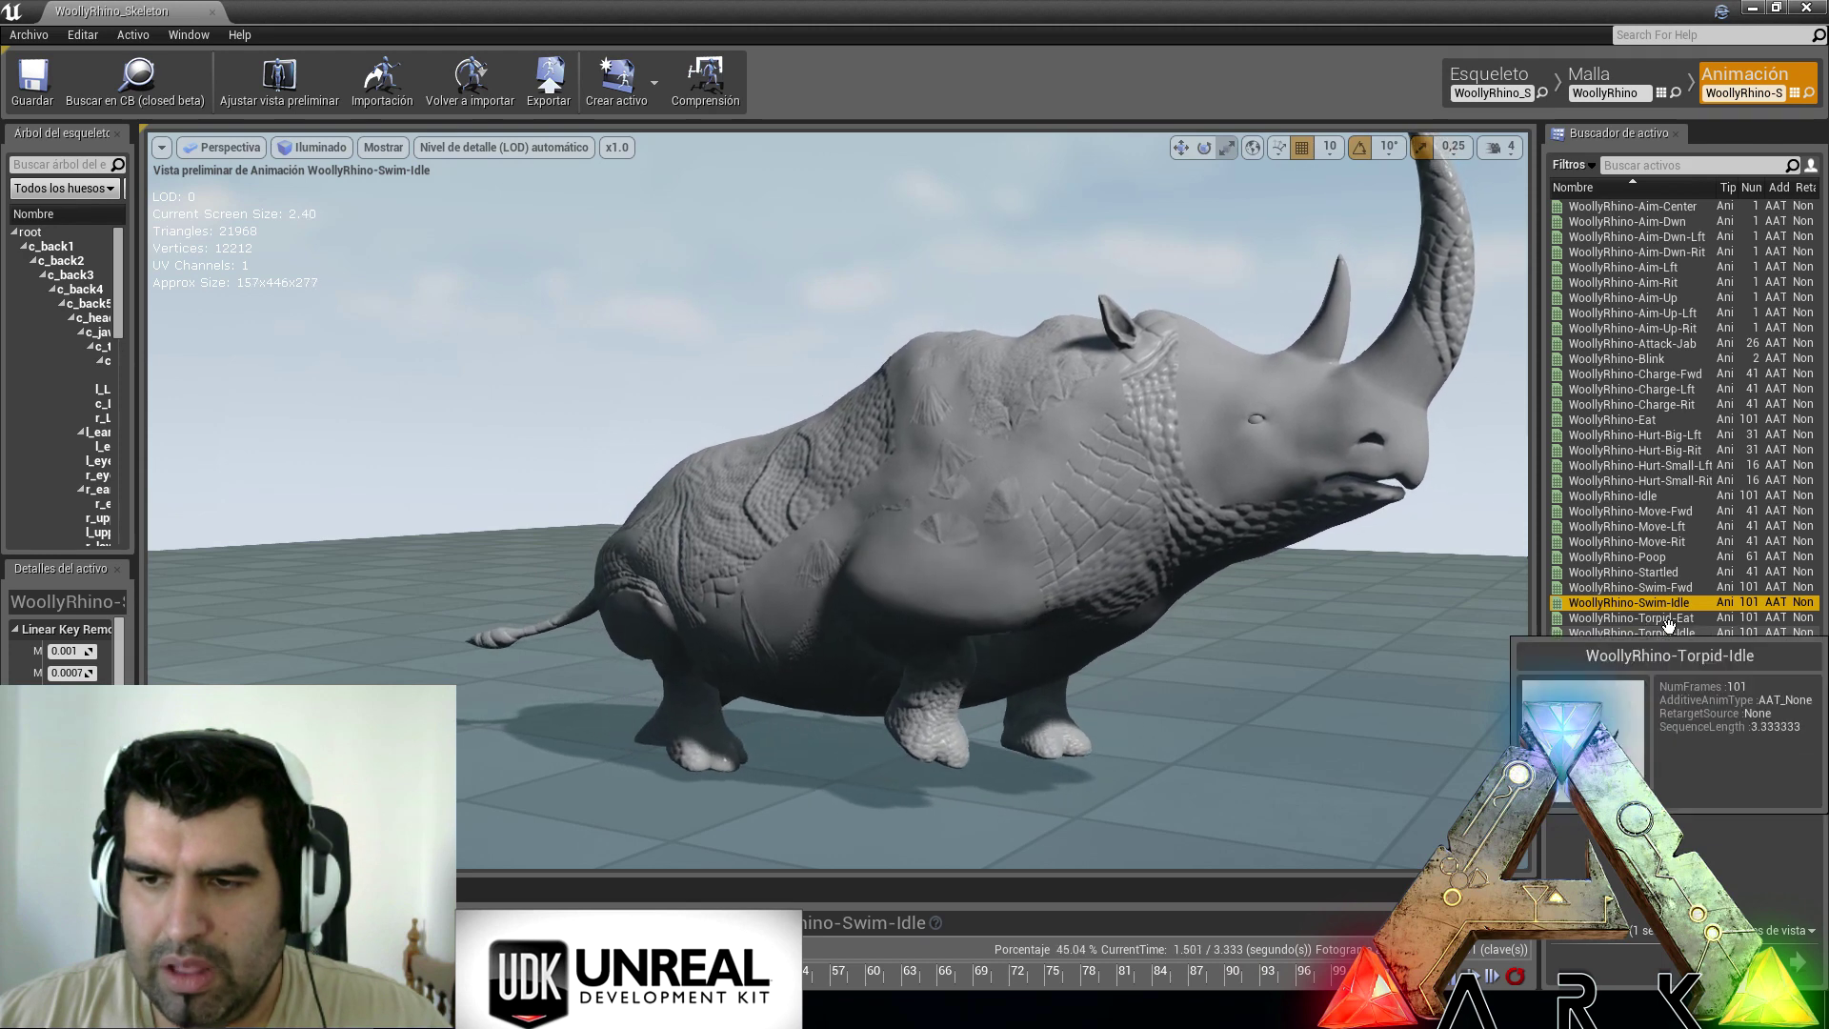
# Step: Preview the WoollyRhino's Torpid-In, Torpid-Idle, Torpid-Eat, Torpid-Out-Tamed and Torpid-Out-Wild animations, framing the whole animal
pyautogui.doubleClick(1649, 648)
pyautogui.moveTo(1408, 771); pyautogui.dragTo(1370, 628, button='right')
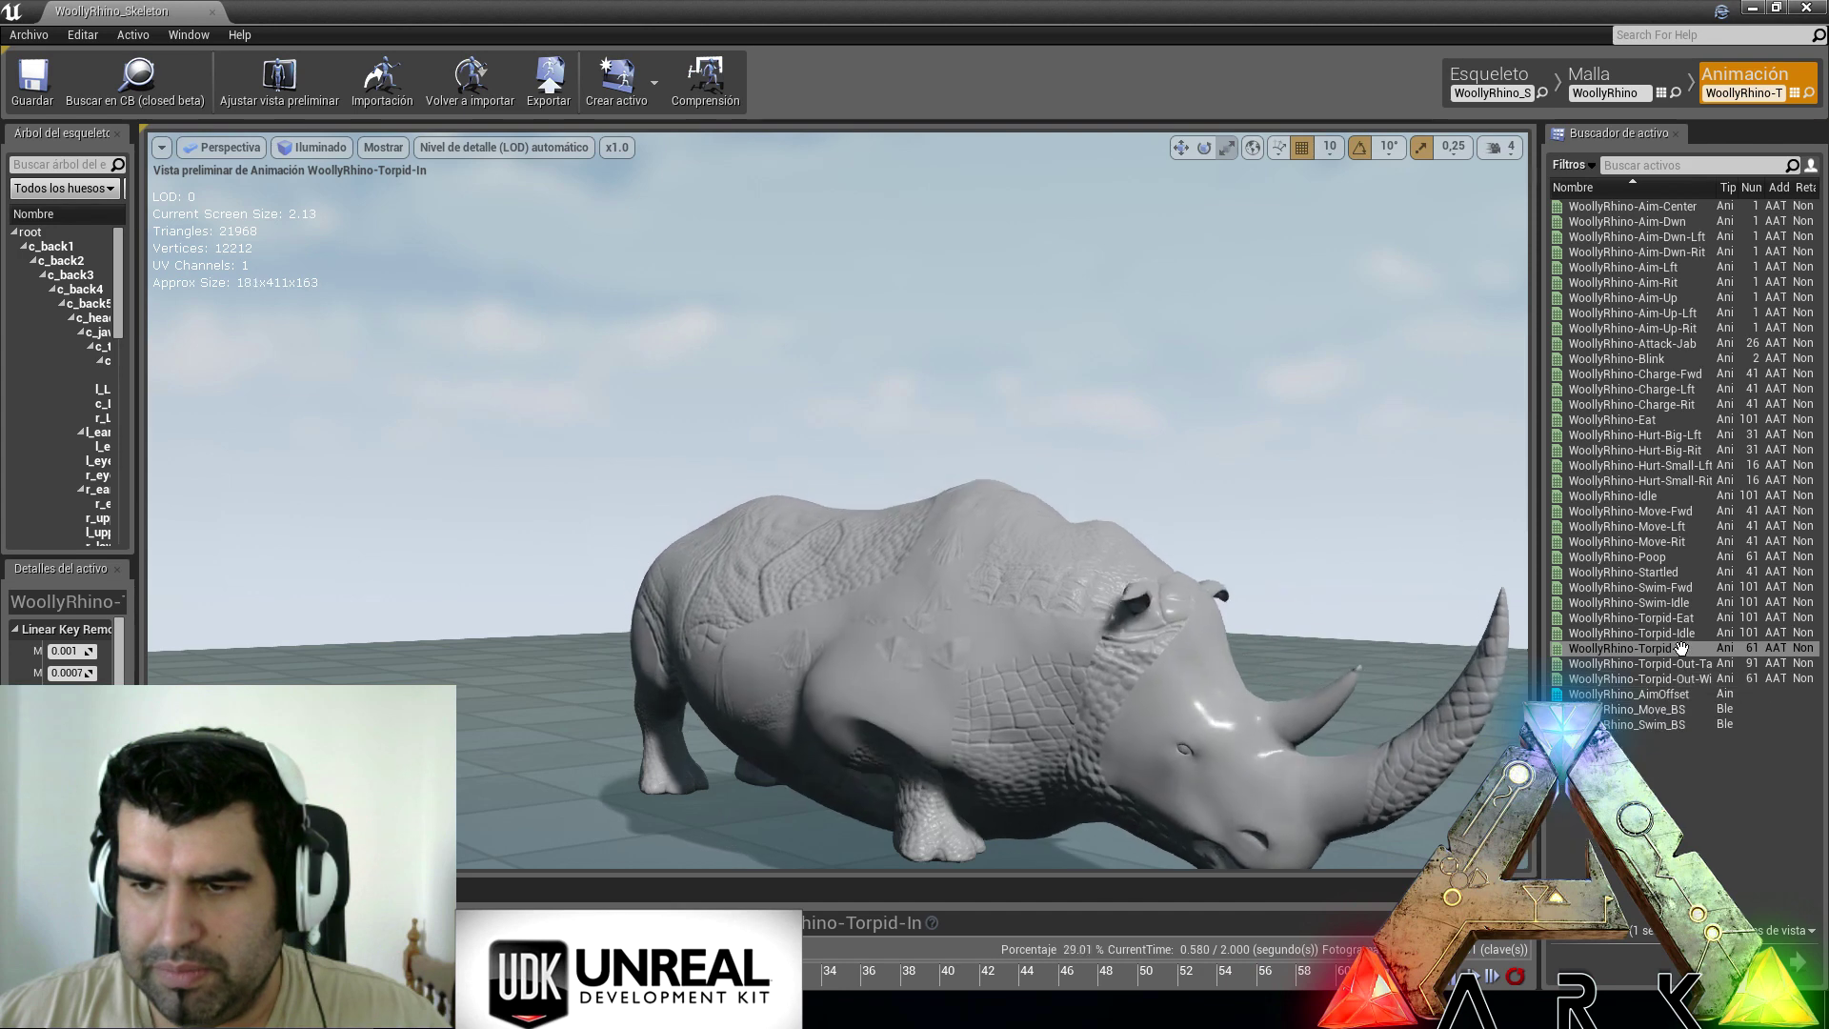
pyautogui.click(1672, 632)
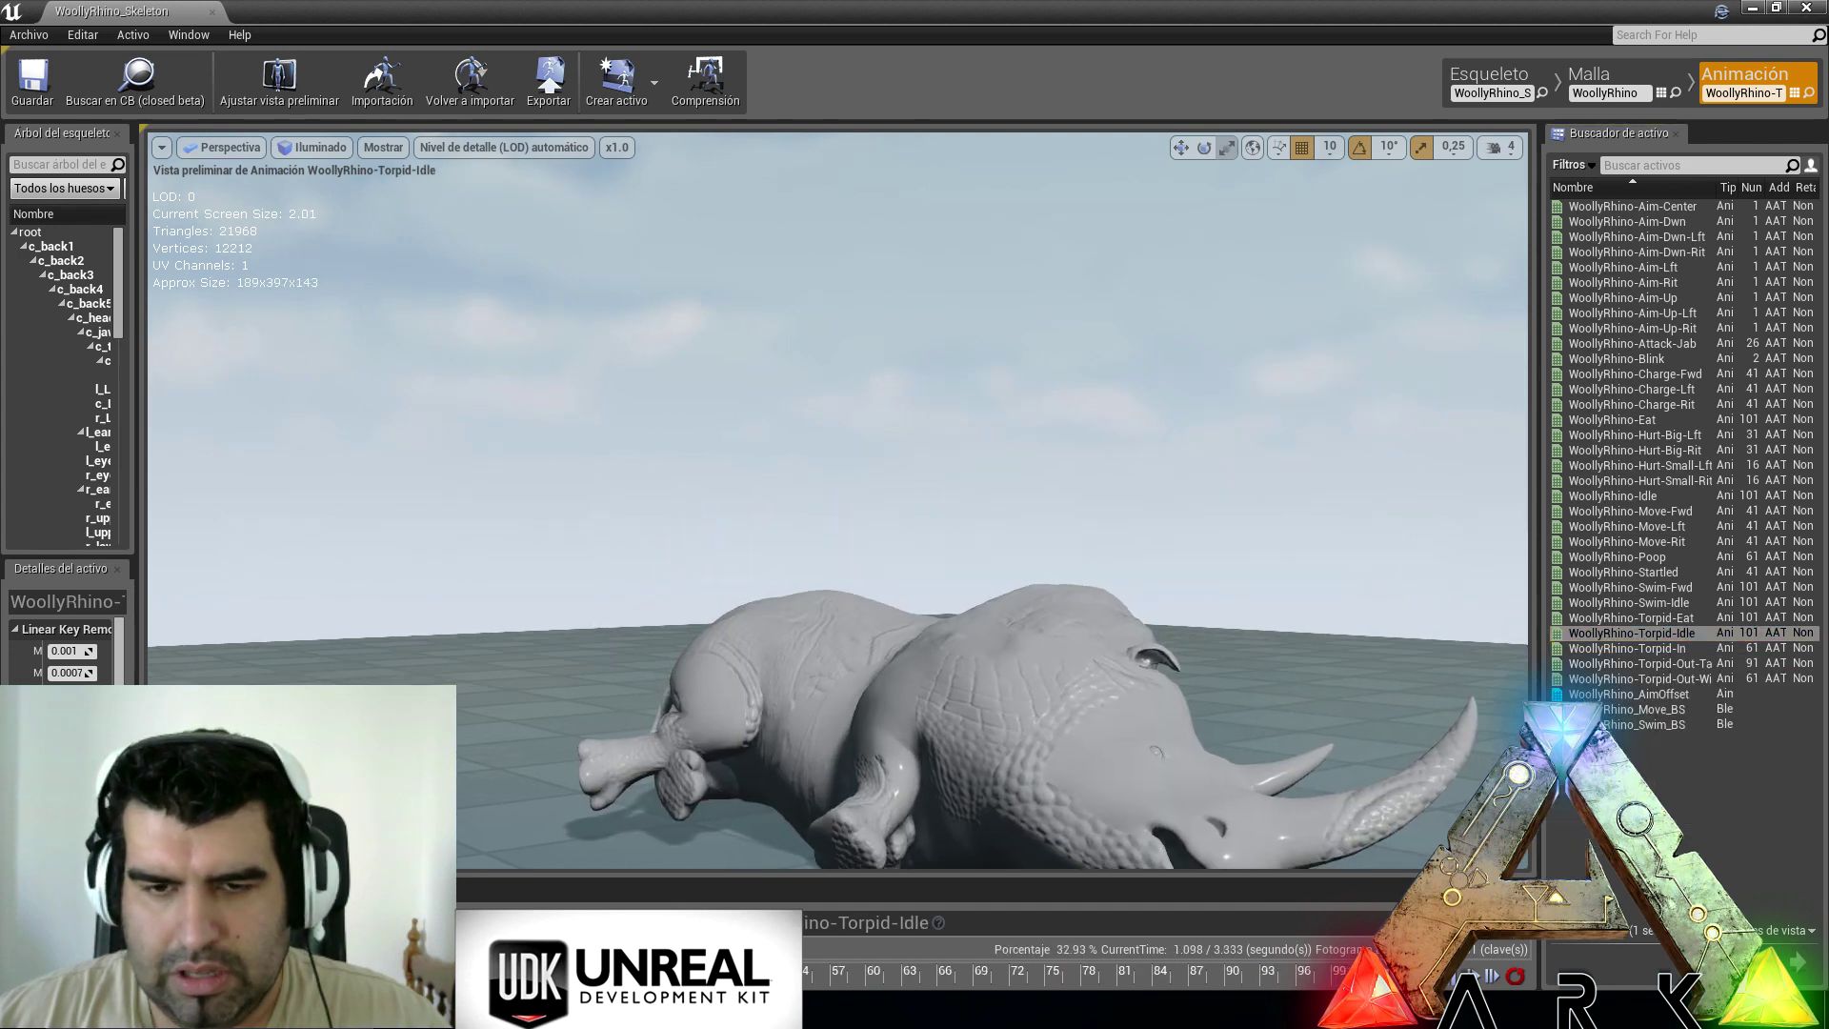
pyautogui.moveTo(838, 500); pyautogui.dragTo(976, 705, button='right')
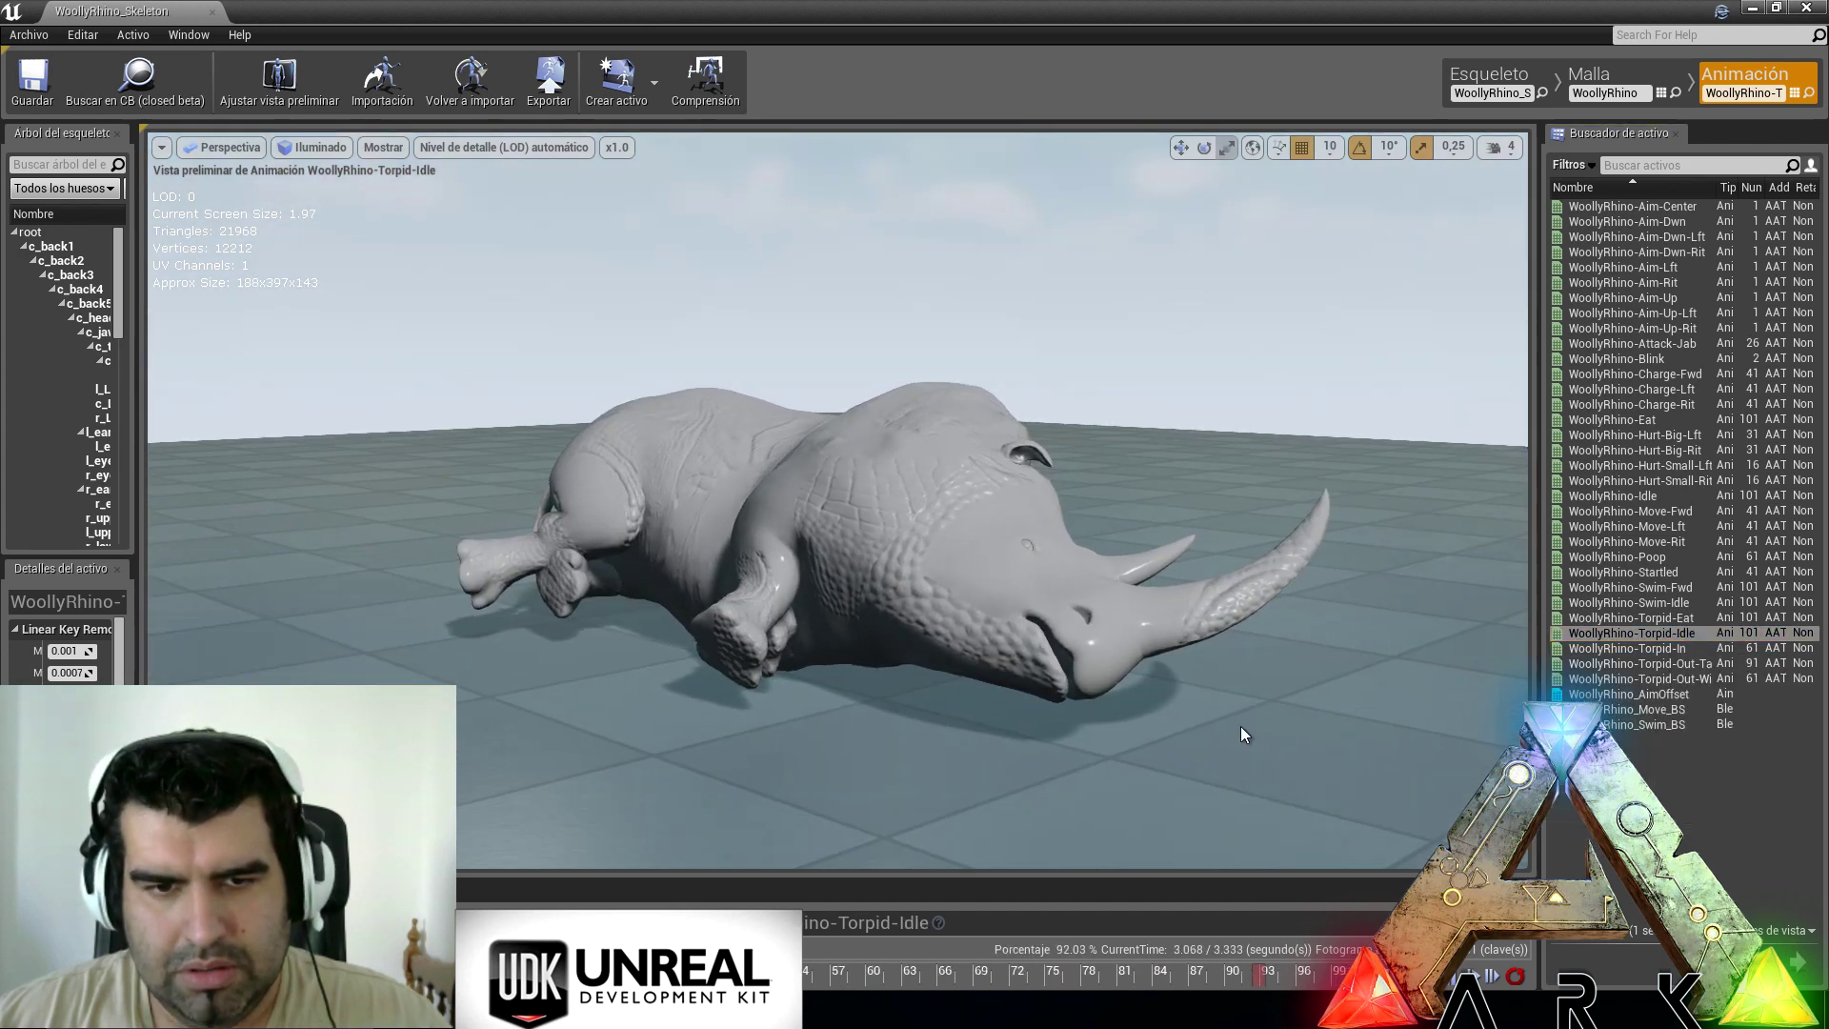
pyautogui.click(1684, 620)
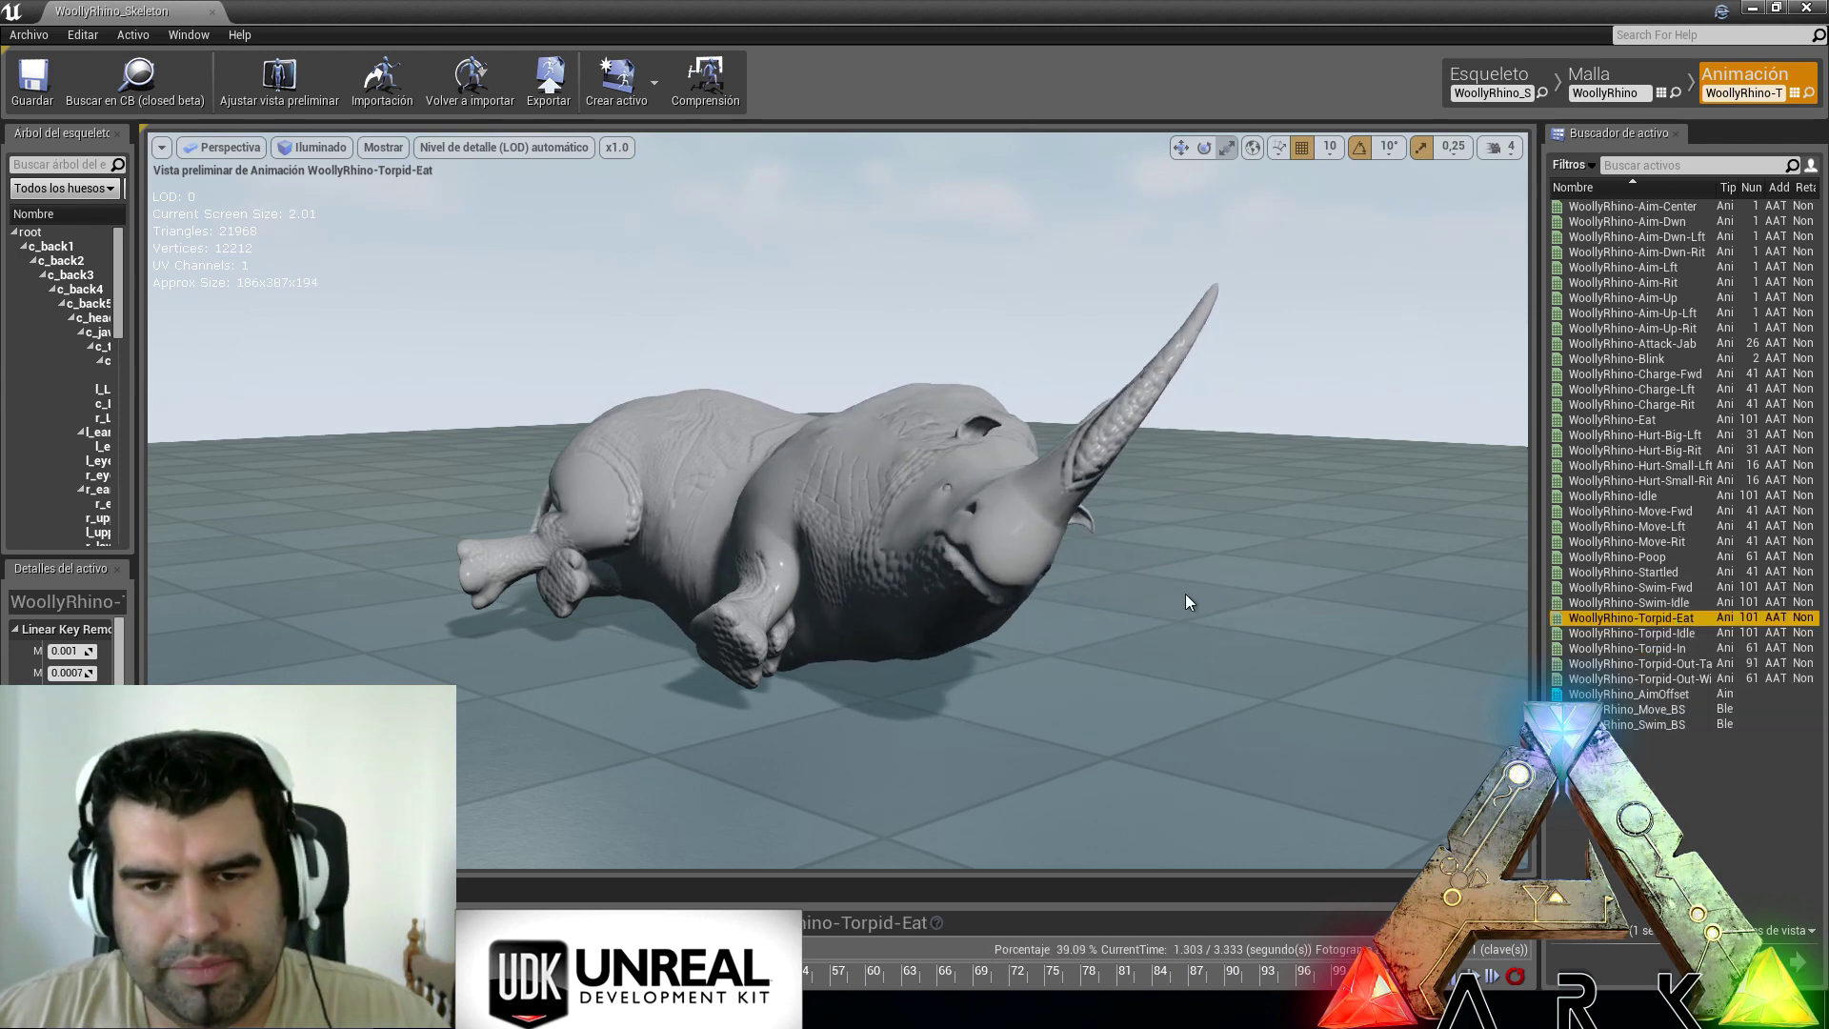
pyautogui.click(1668, 664)
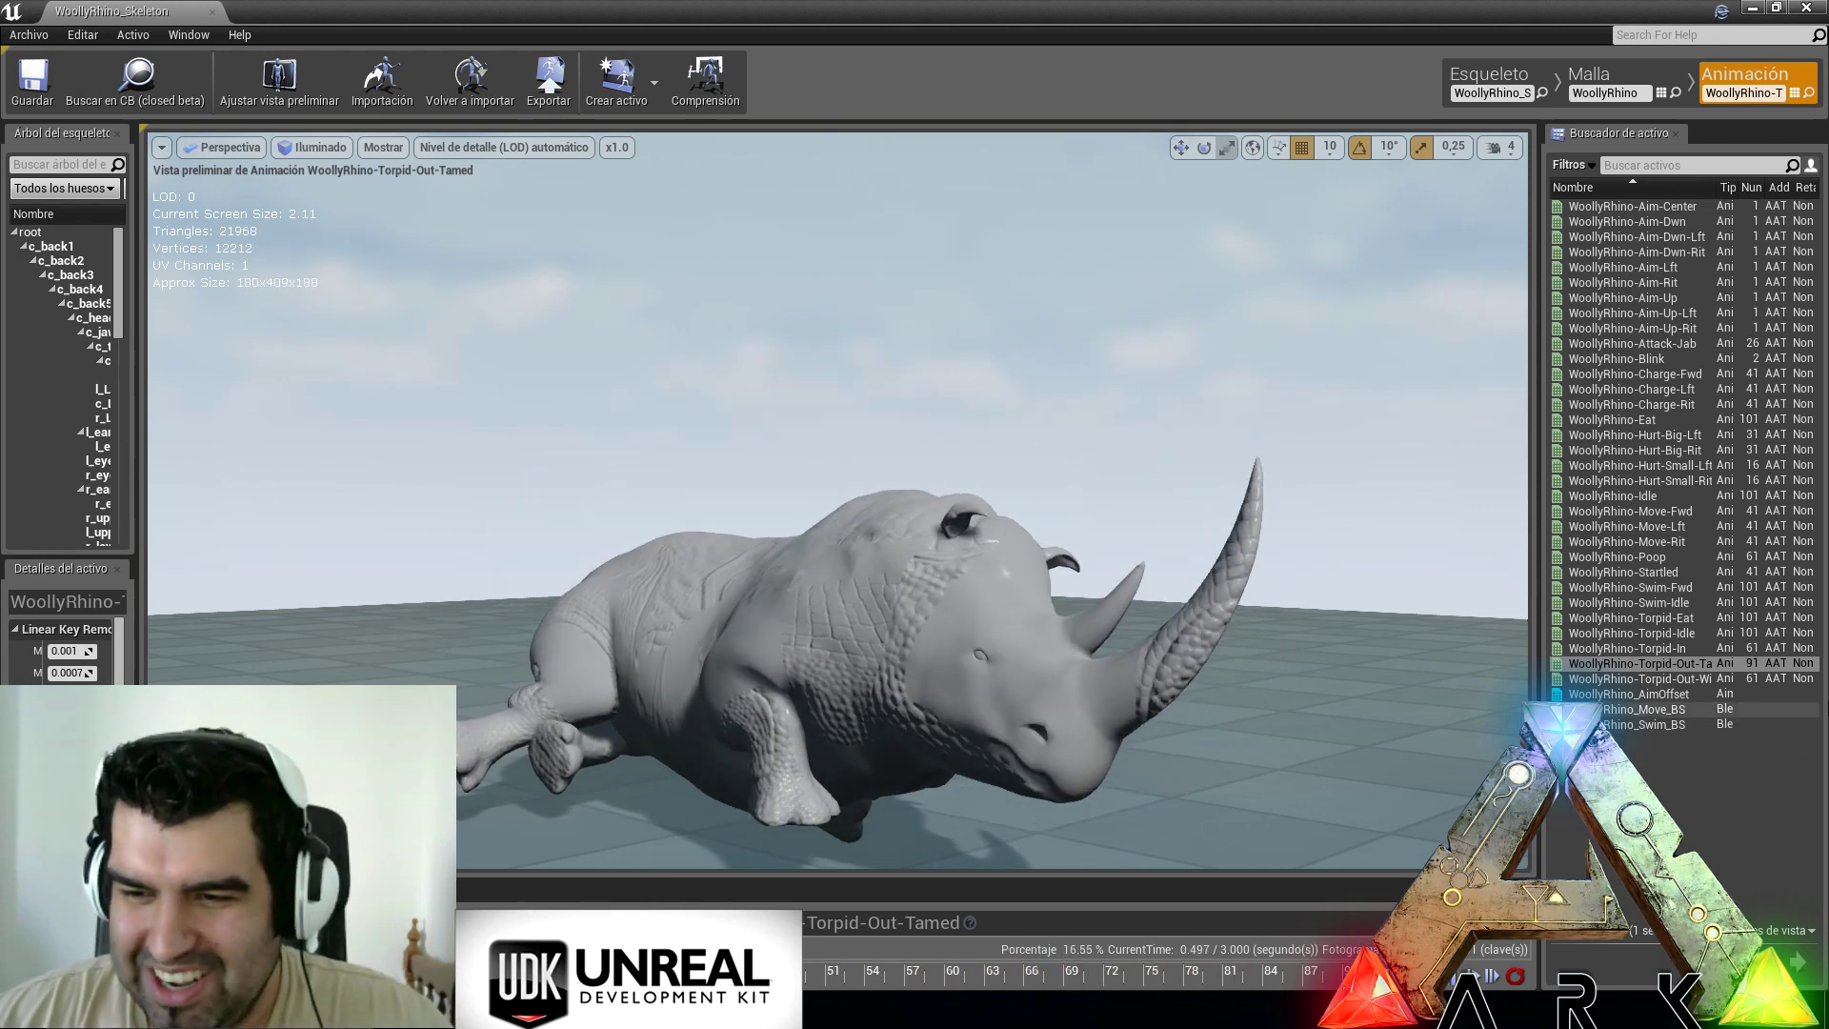
pyautogui.click(1683, 678)
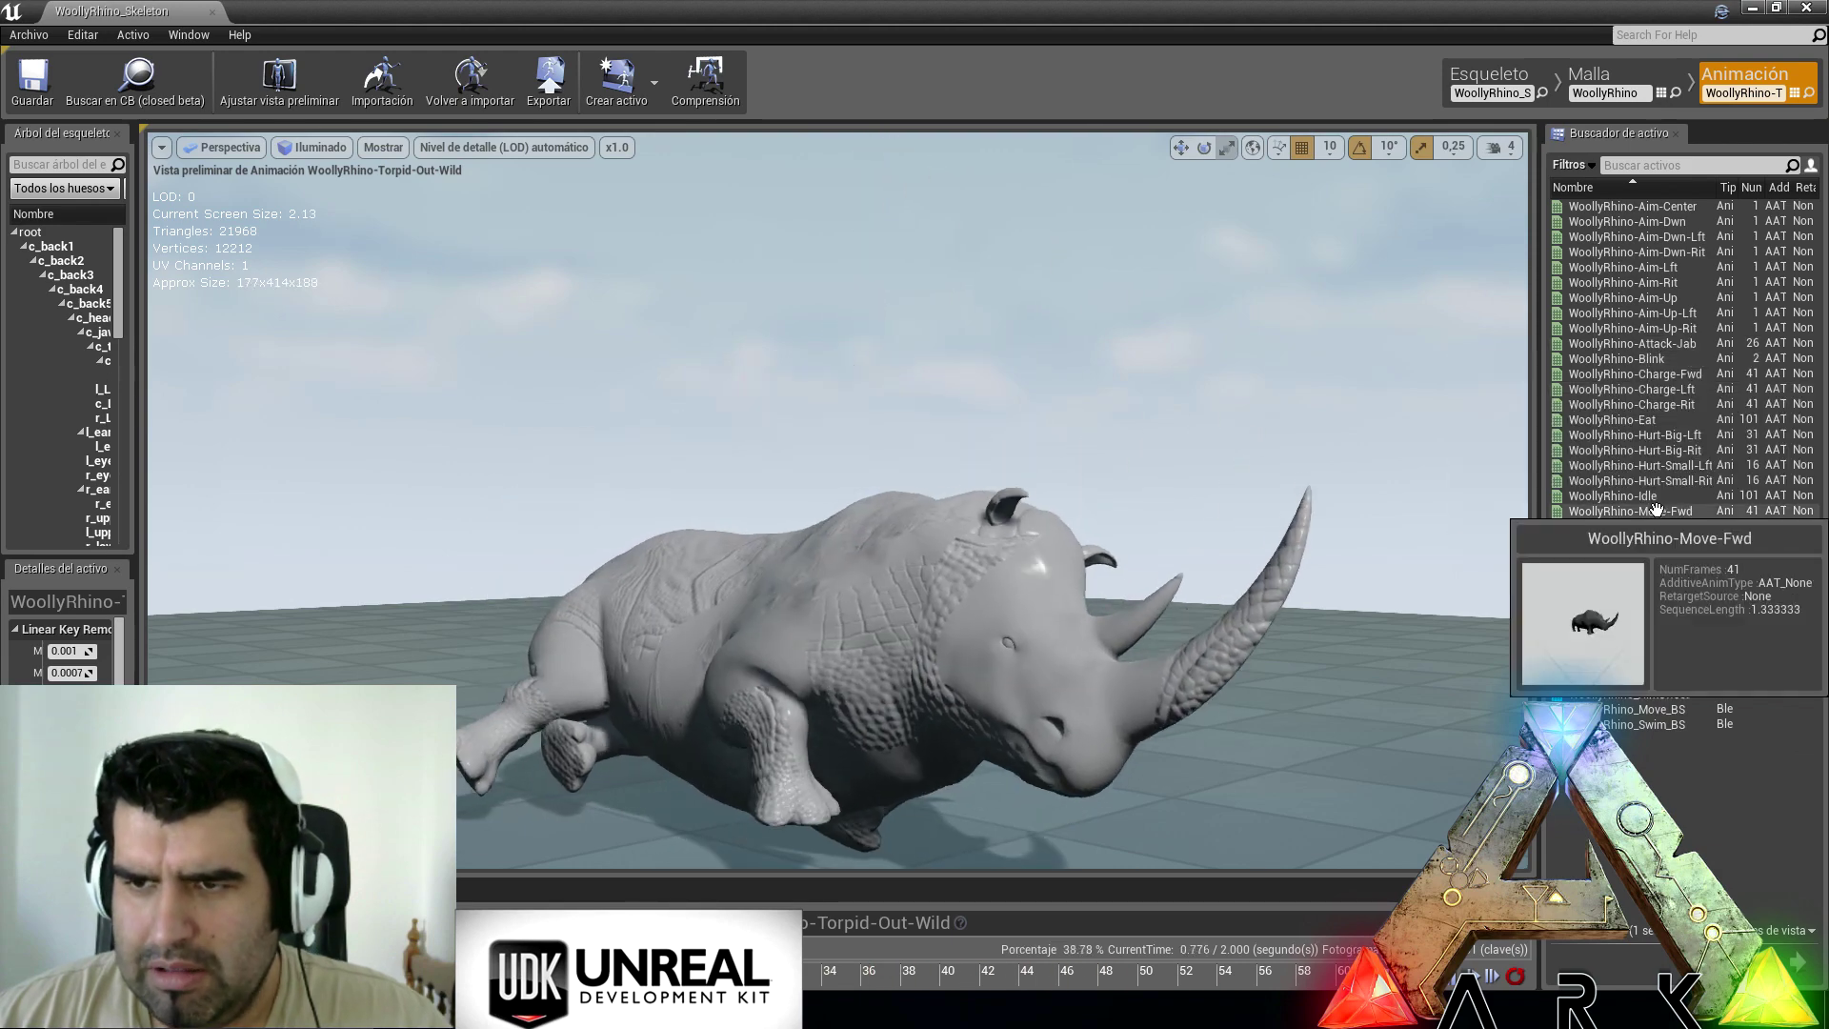
# Step: Preview the WoollyRhino's Move-Fwd, Charge-Fwd and Attack-Jab animations, and replay Startled
pyautogui.click(1673, 375)
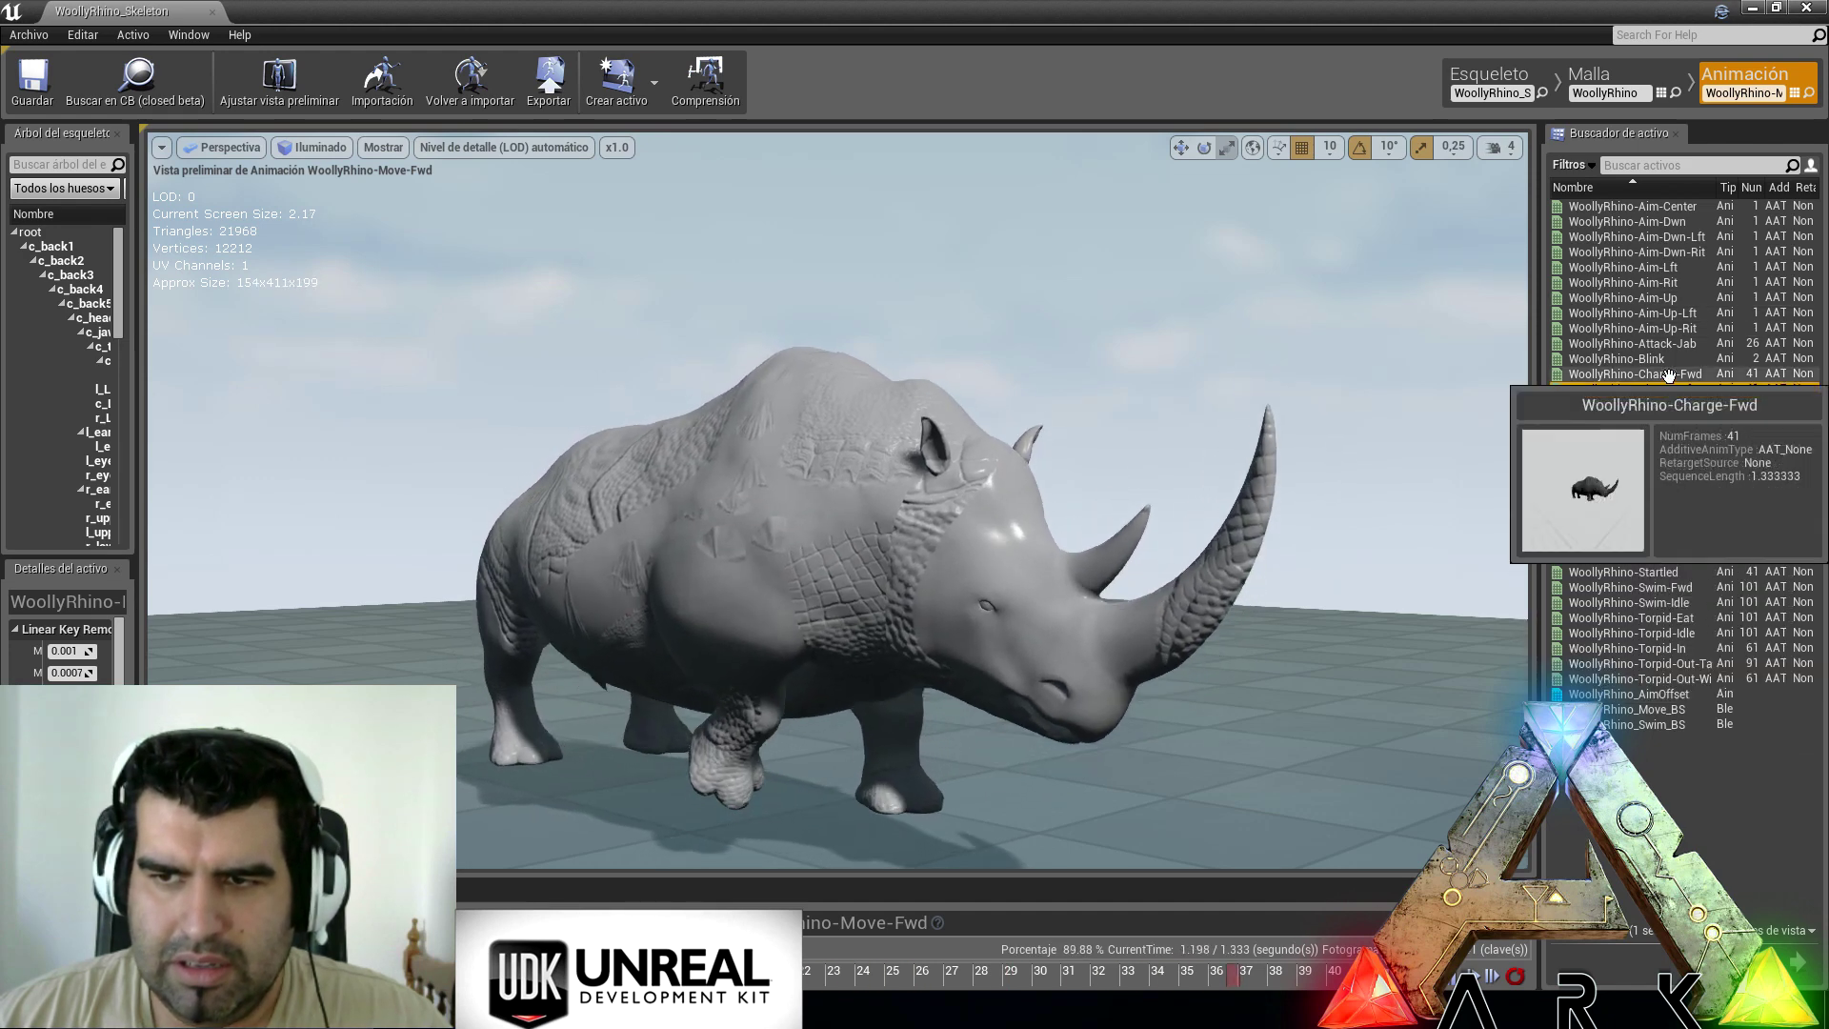
pyautogui.click(1658, 374)
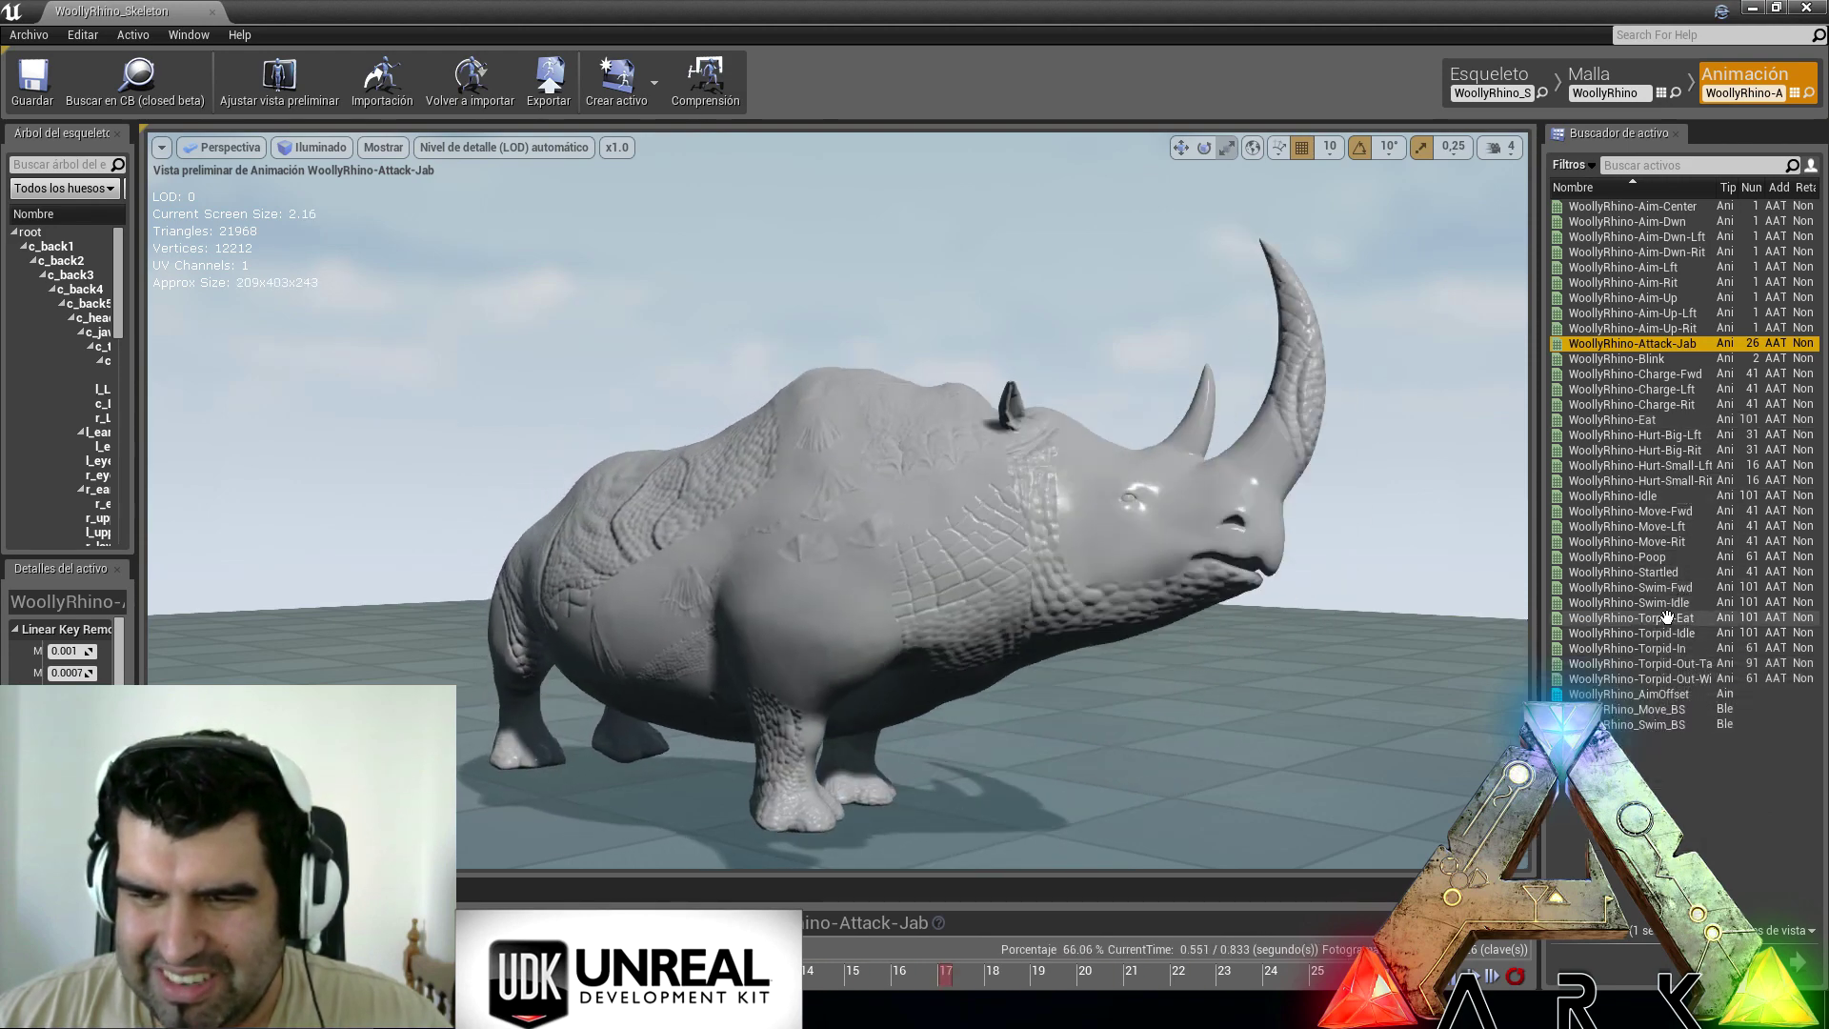
pyautogui.click(1663, 572)
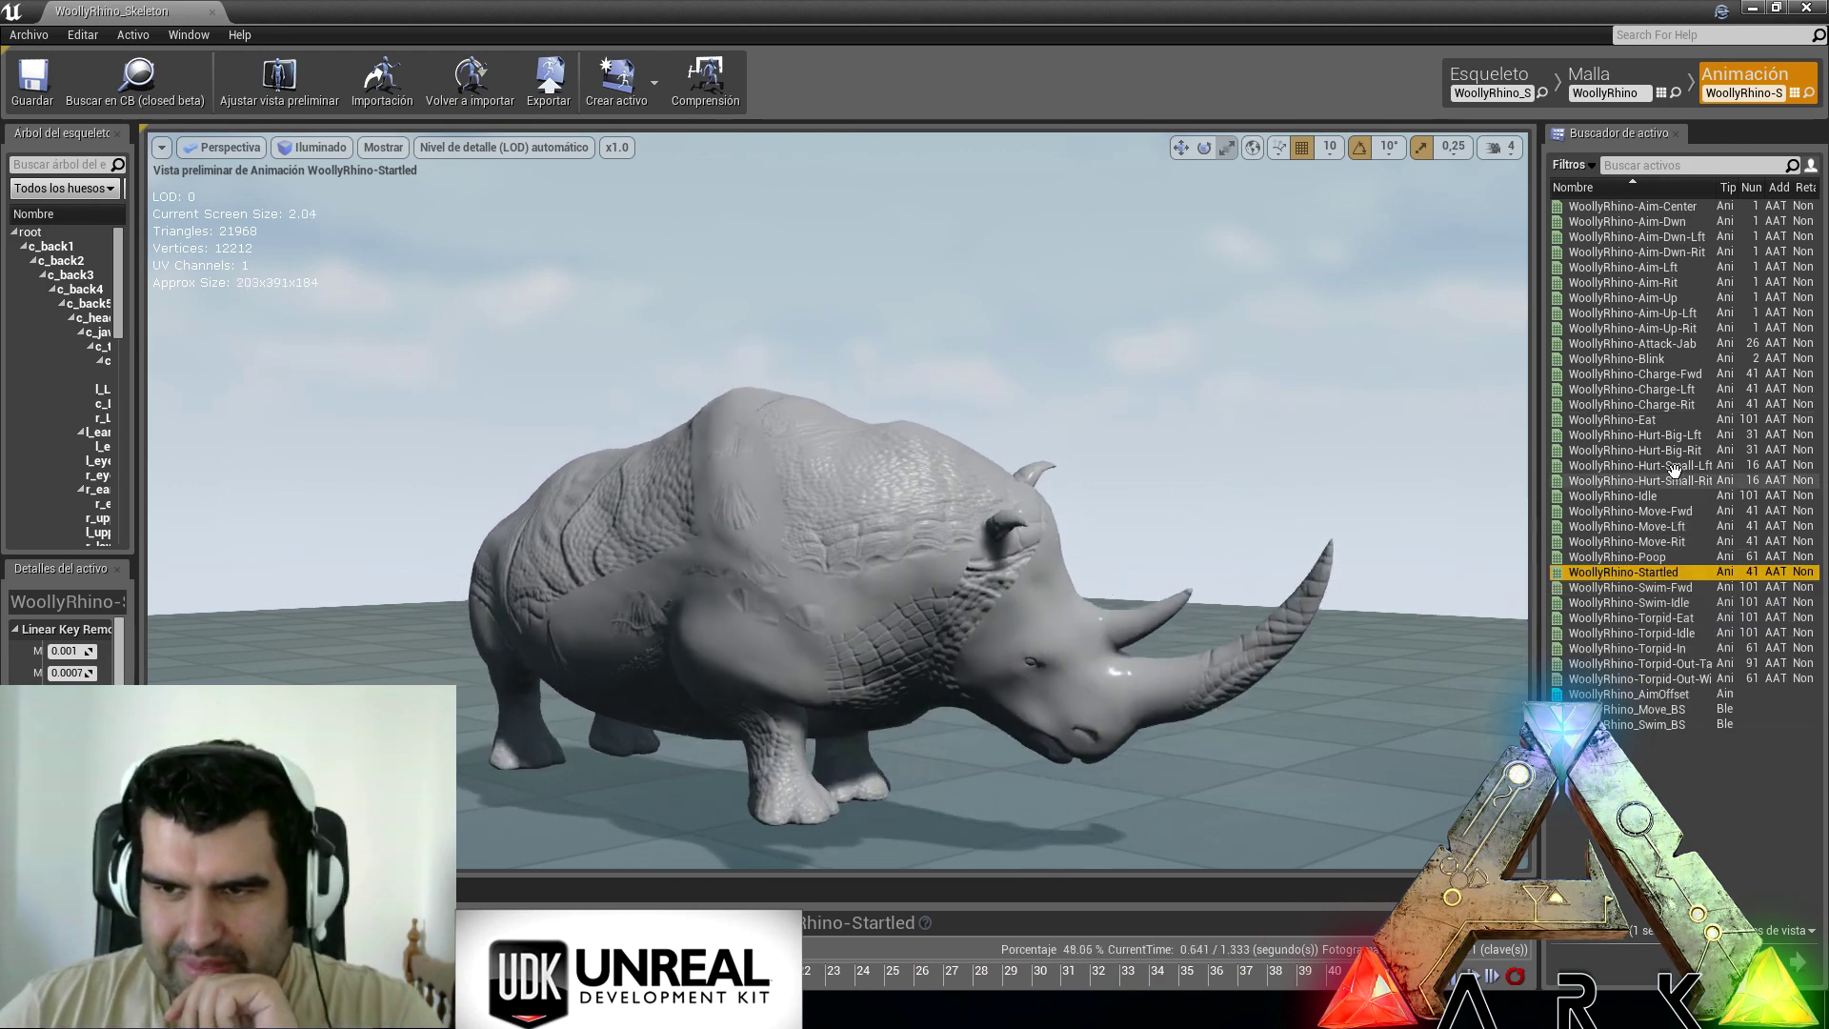
# Step: Preview the WoollyRhino's Hurt-Big-Lft, Hurt-Small-Lft and Hurt-Big-Rit animations
pyautogui.click(1687, 435)
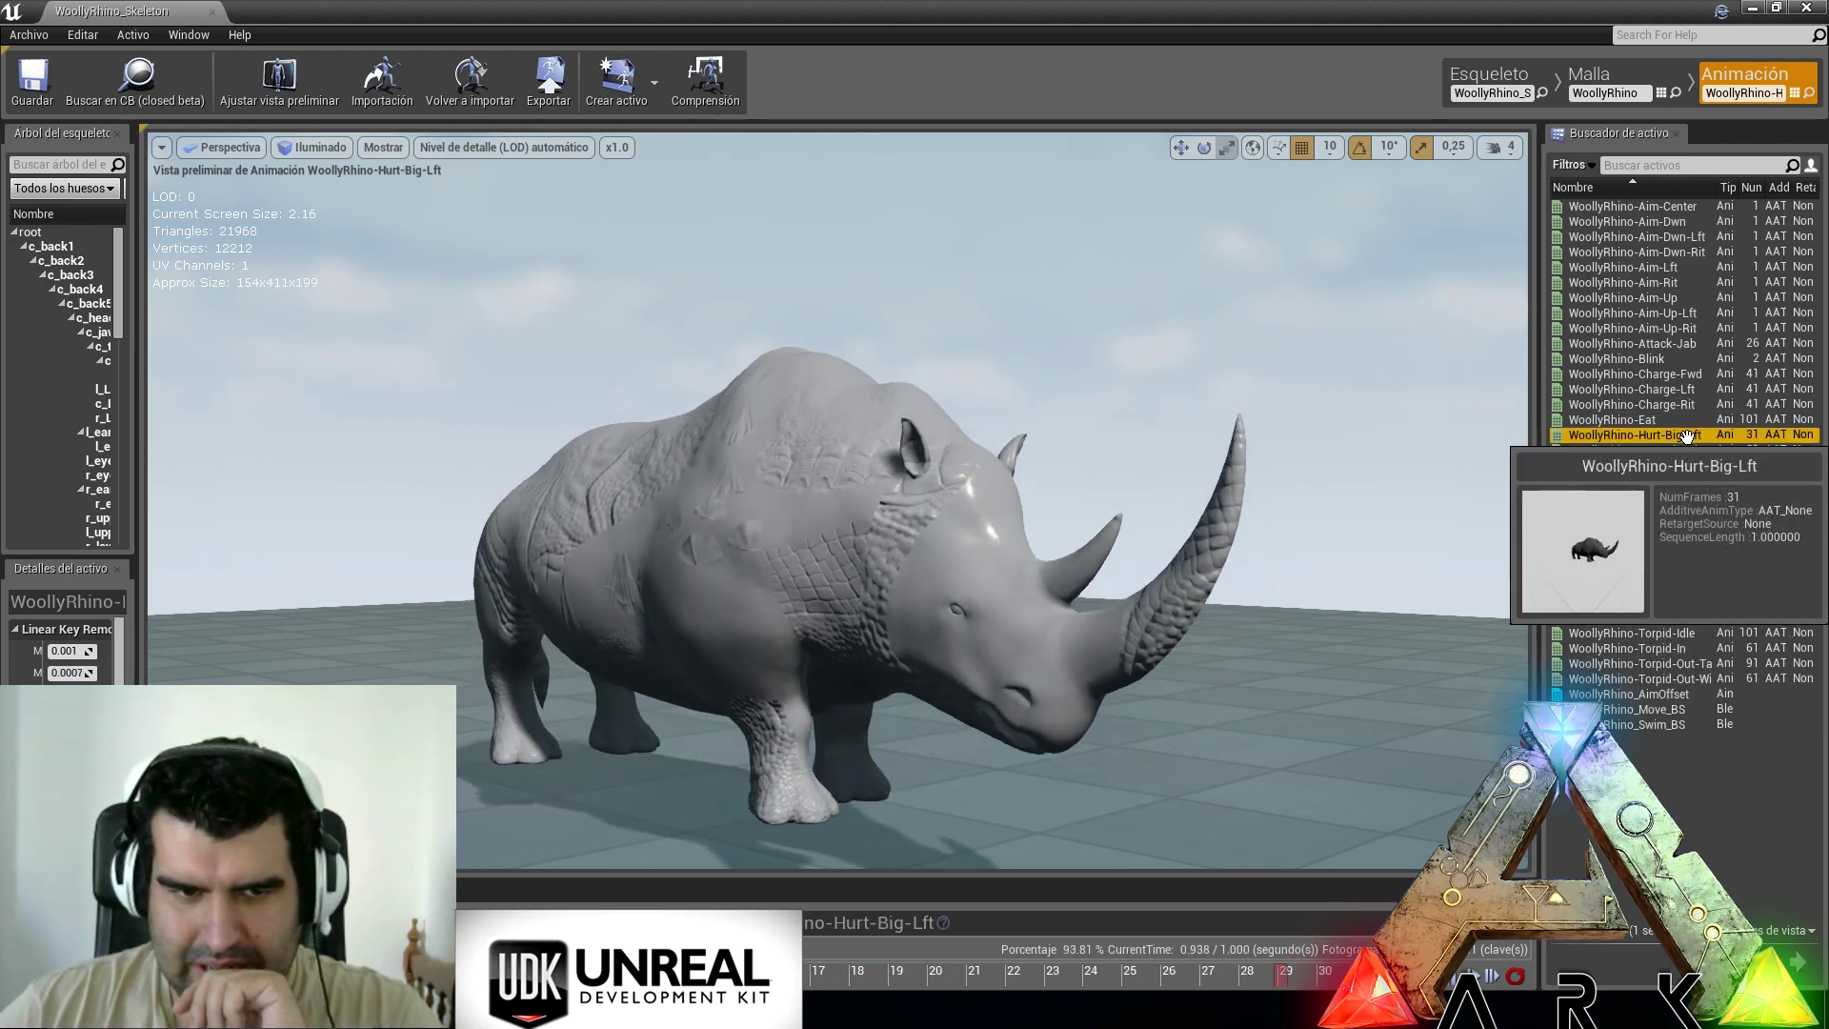
pyautogui.click(1687, 465)
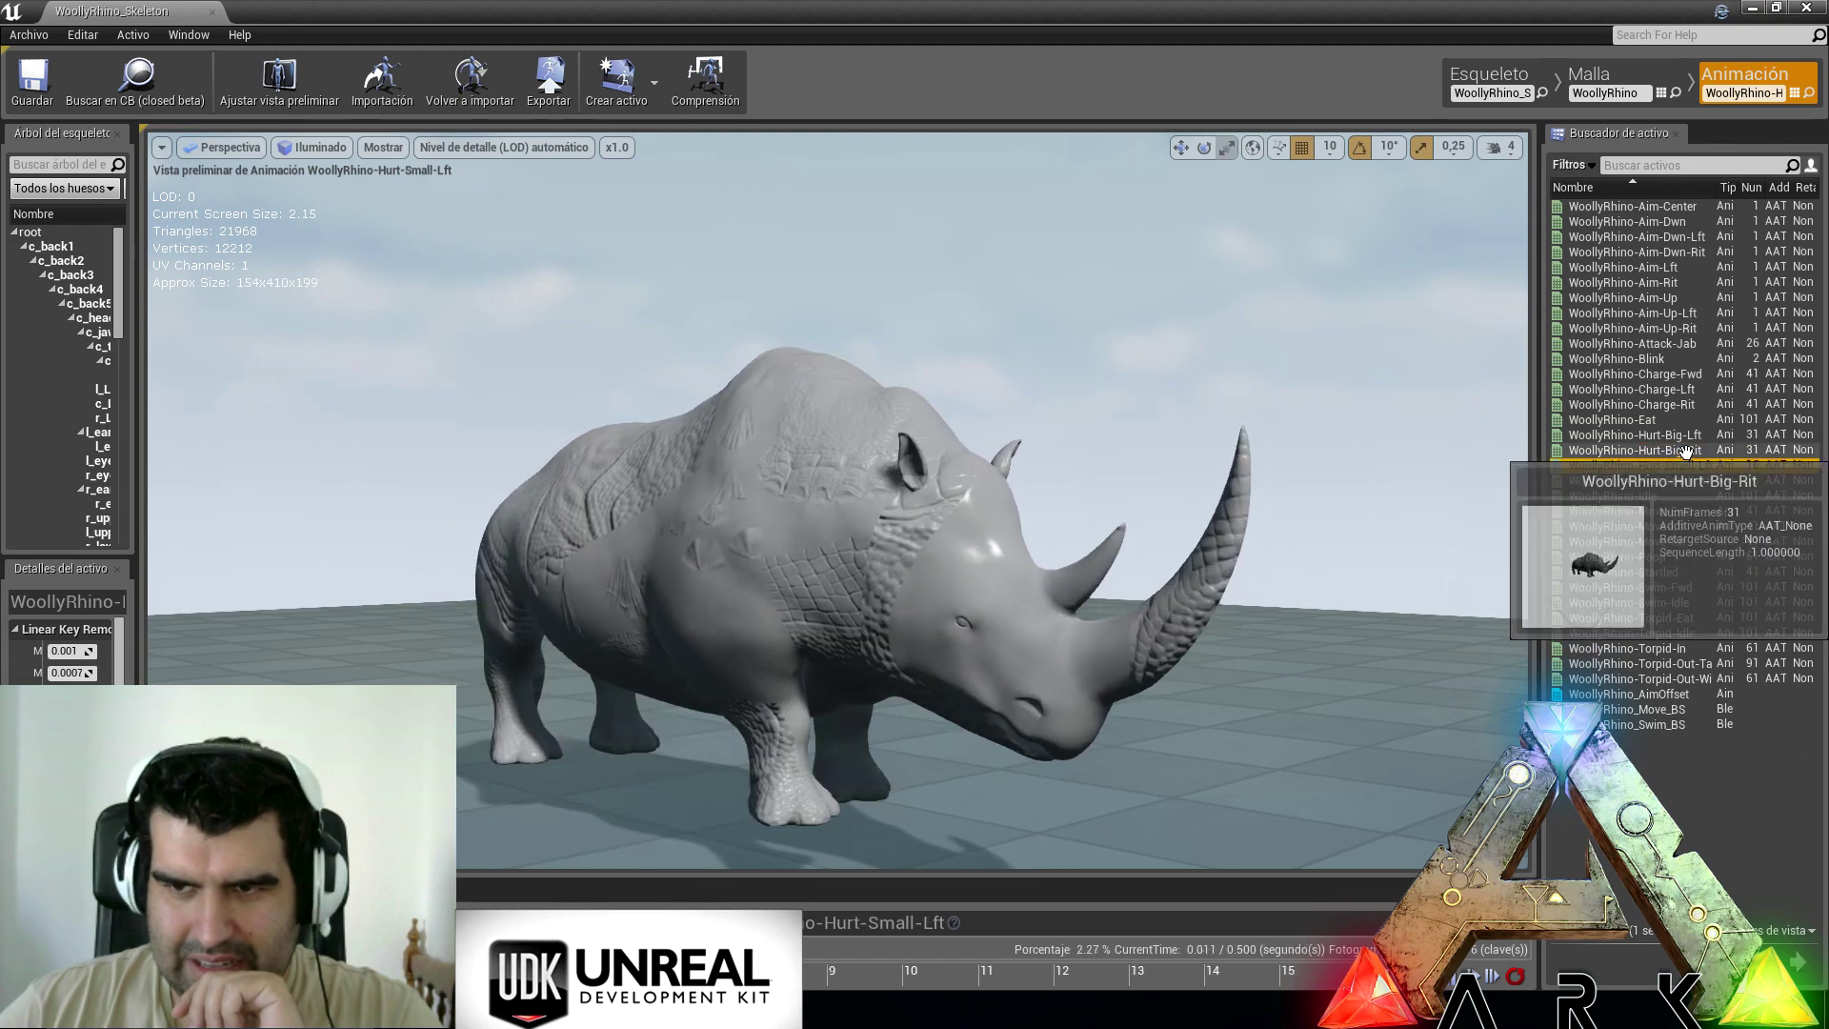
pyautogui.click(1682, 451)
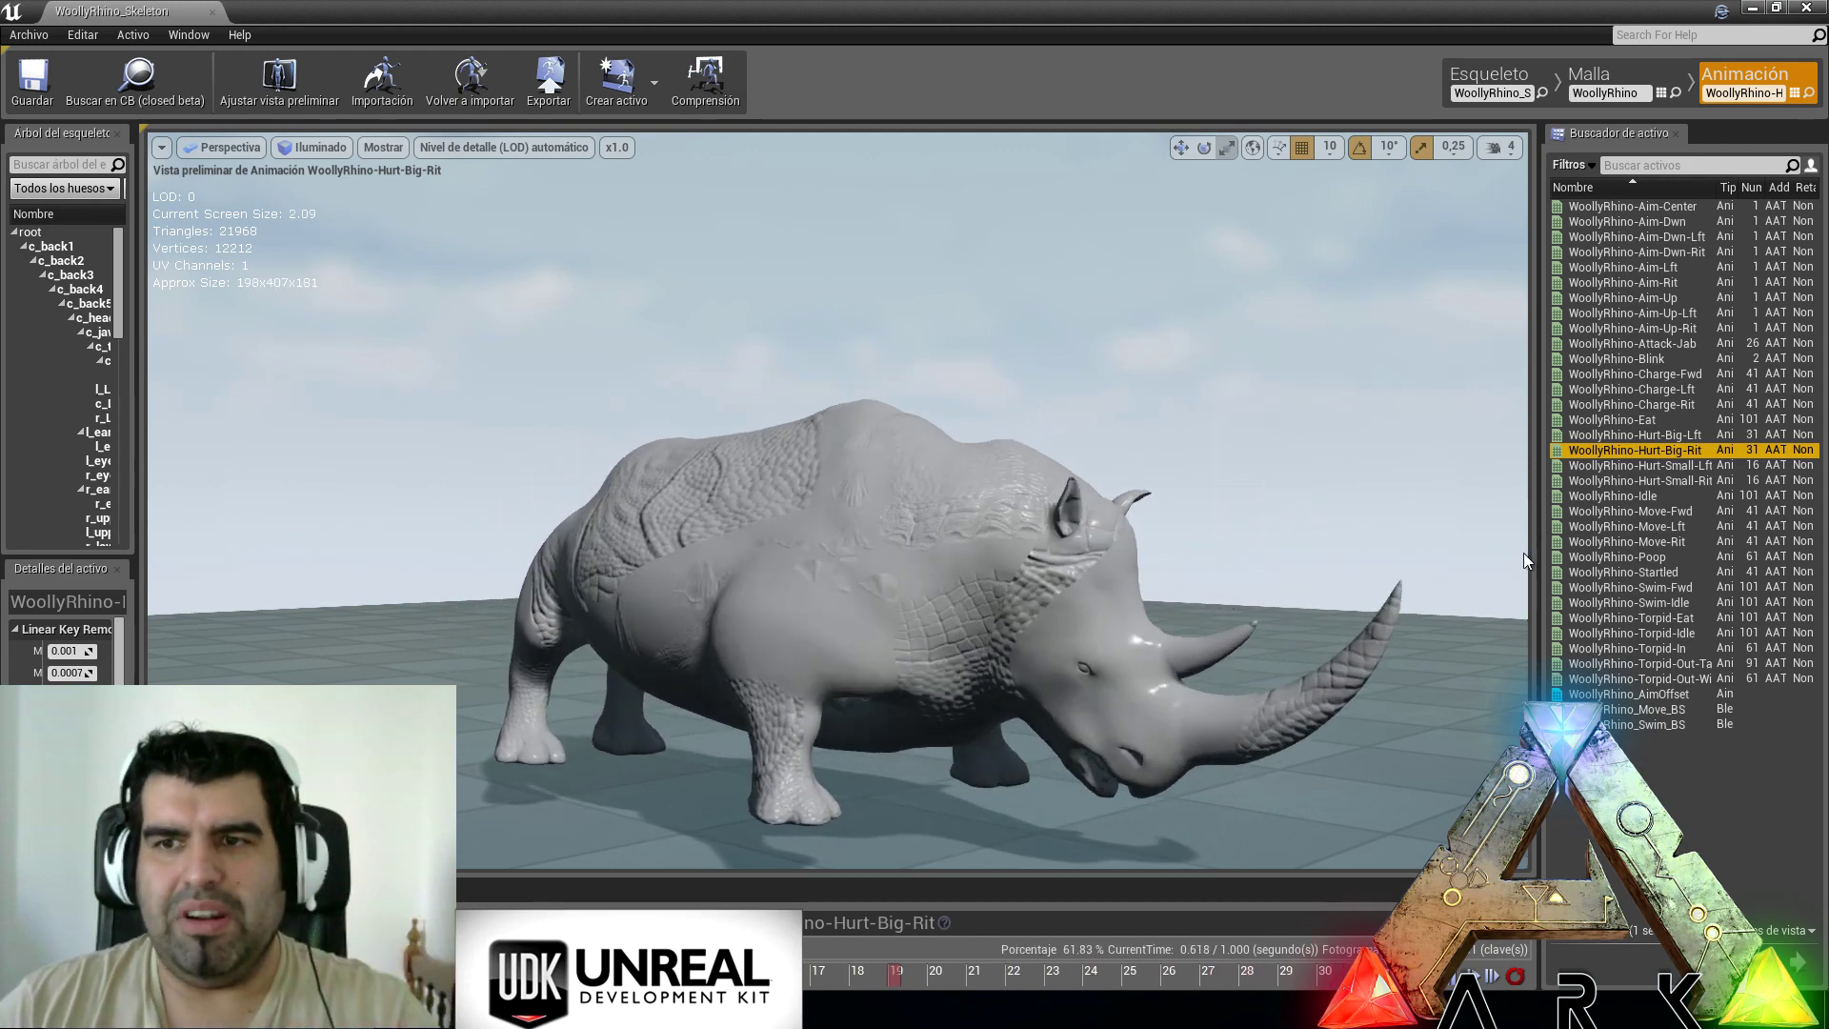
# Step: Preview the WoollyRhino's Blink and Idle animations and inspect the idling animal from the other side of its head
pyautogui.moveTo(1679, 366)
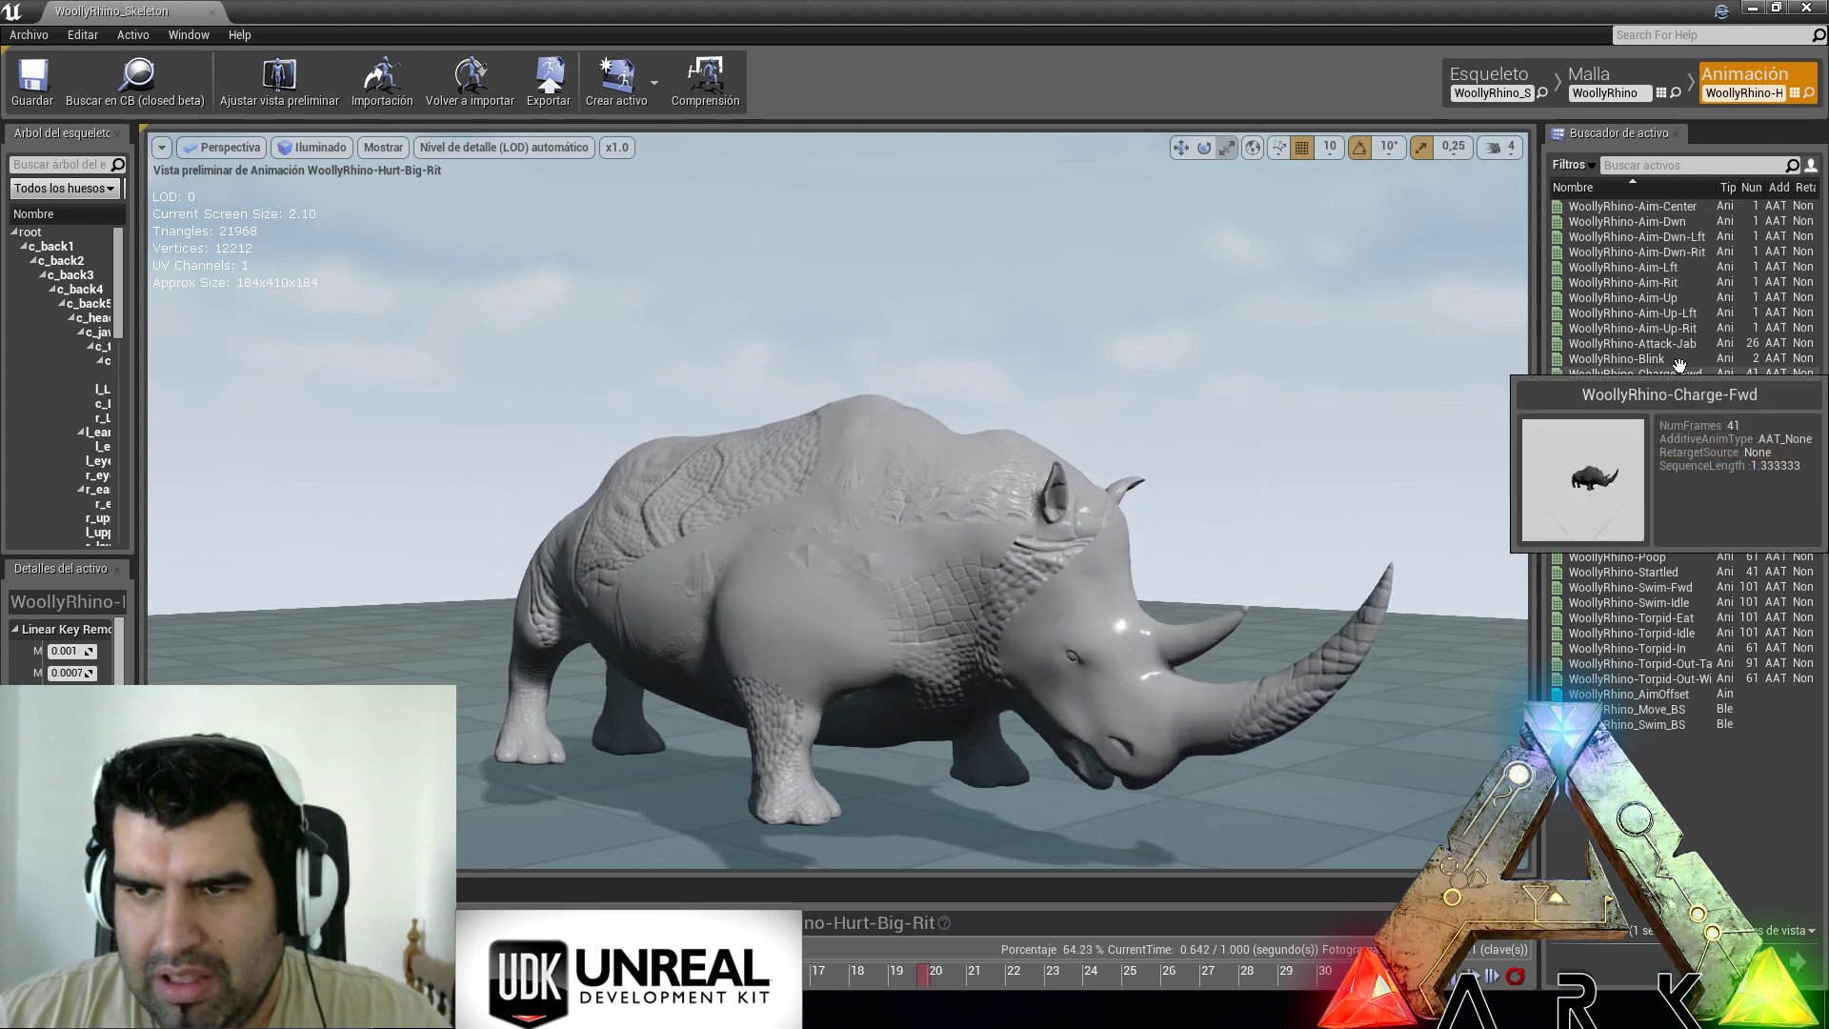
pyautogui.click(1667, 360)
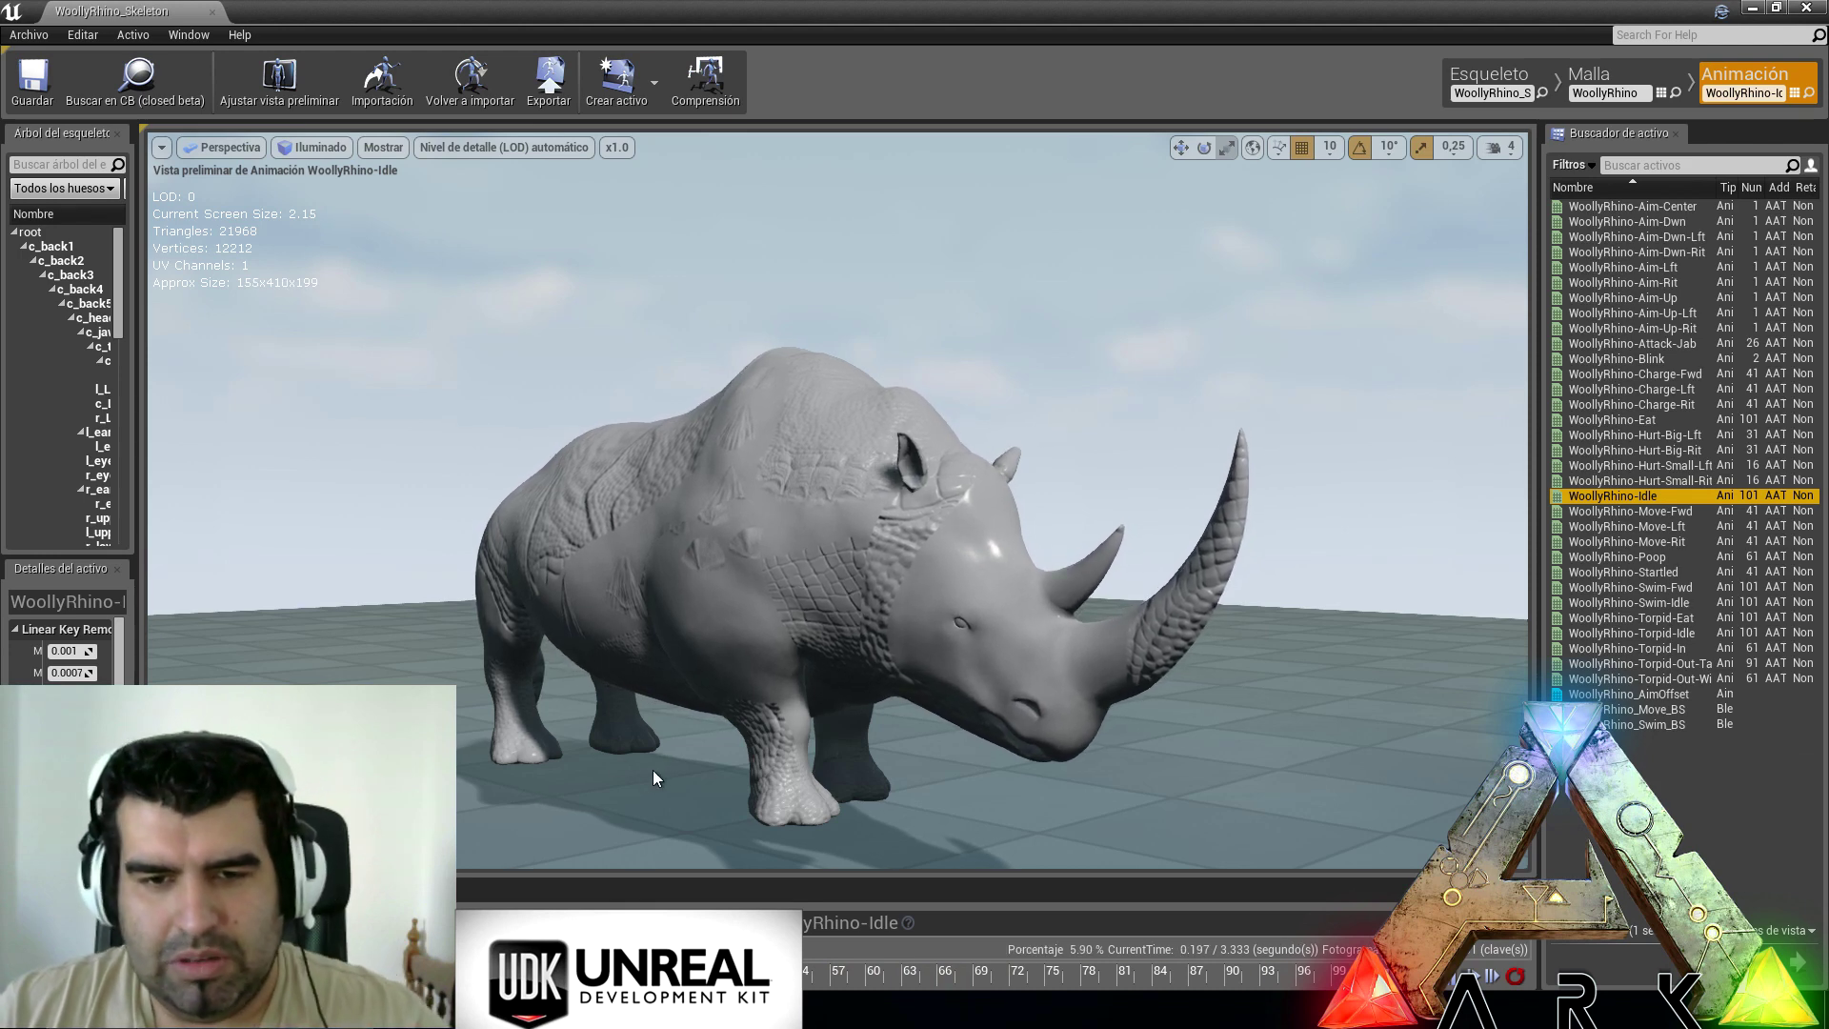
pyautogui.moveTo(839, 500); pyautogui.dragTo(667, 514, button='right')
pyautogui.moveTo(609, 477); pyautogui.dragTo(560, 485)
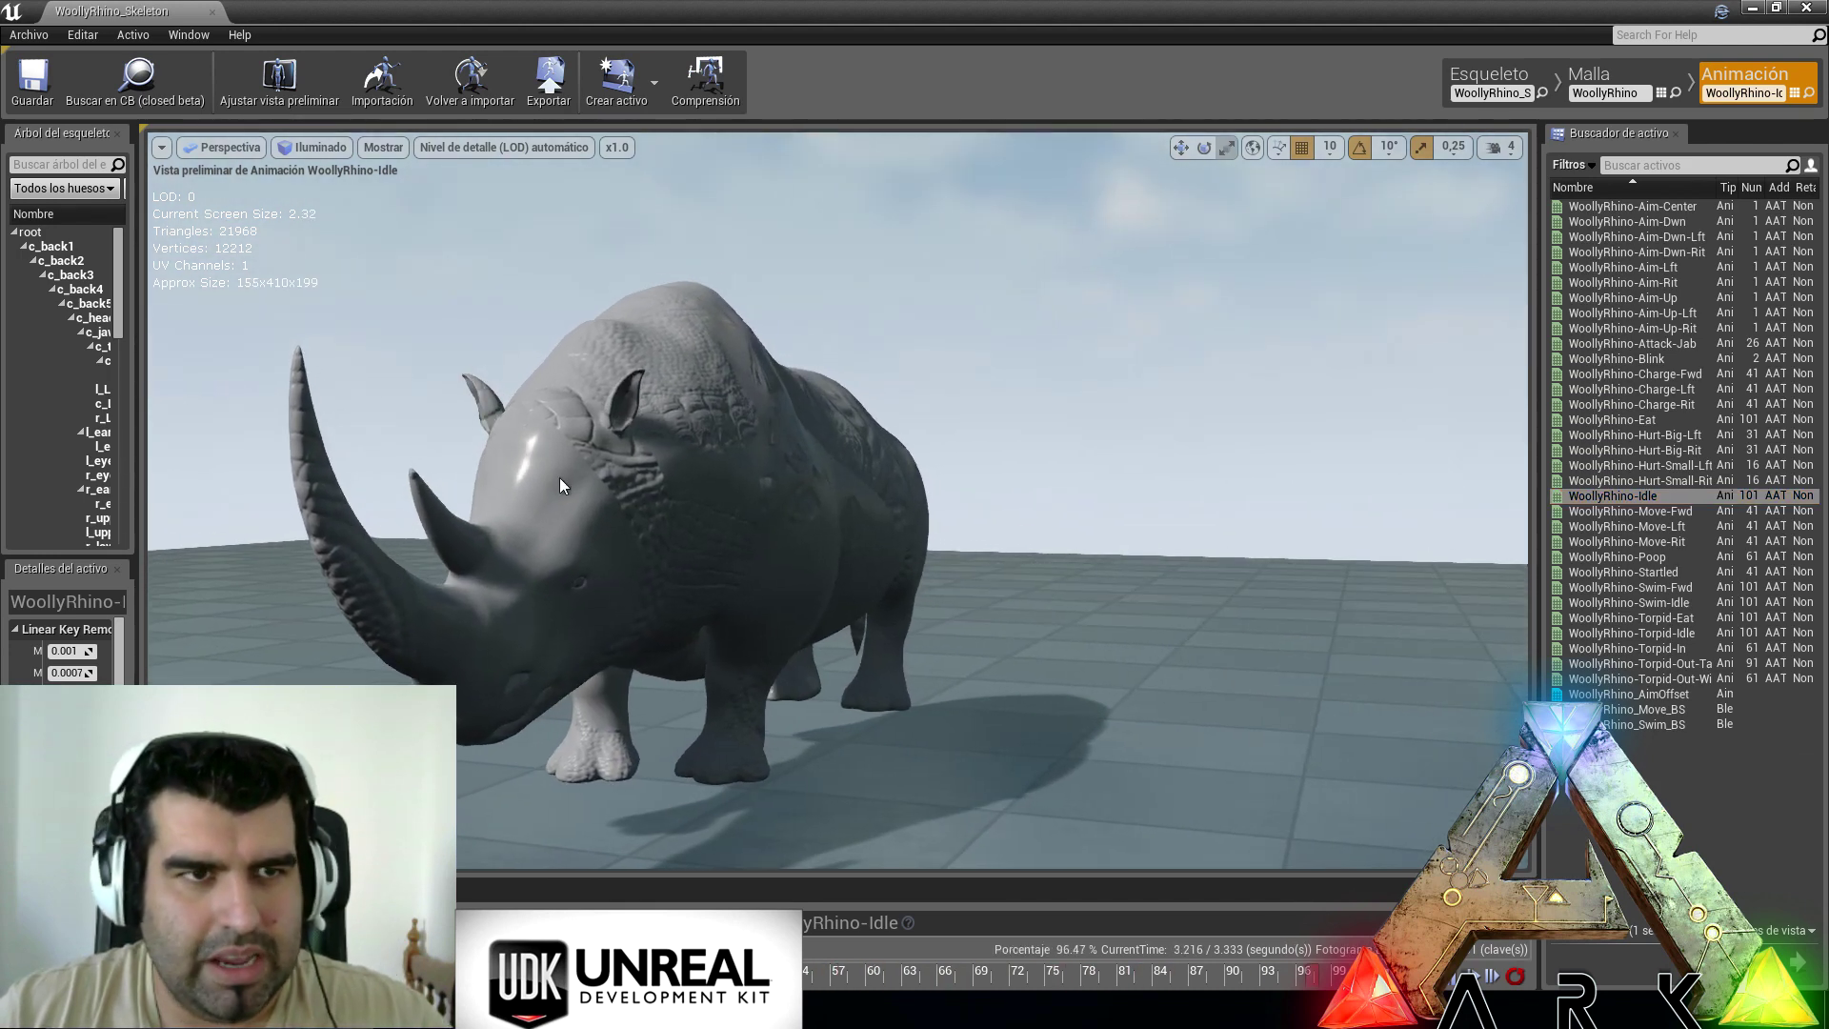
# Step: Close the WoollyRhino skeleton editor and compare the human, Direbear and Woolly Rhino from a low front view in the level
pyautogui.click(212, 13)
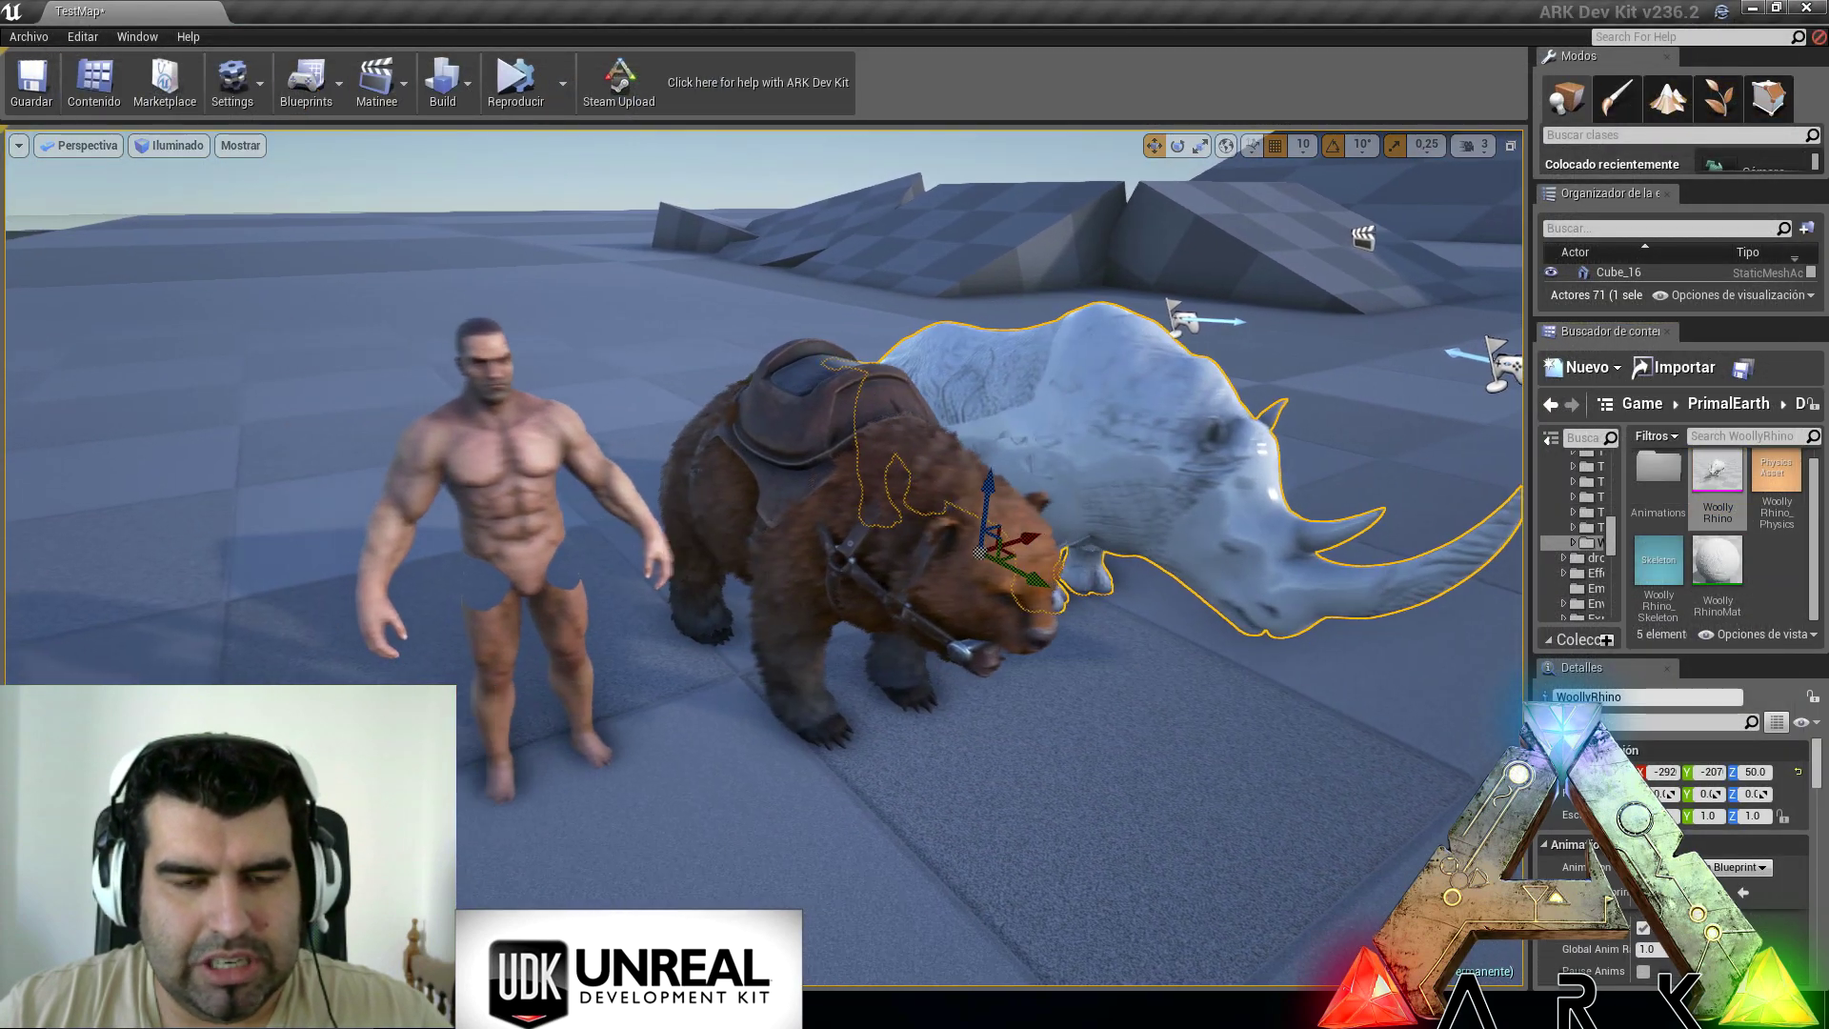
pyautogui.moveTo(762, 524); pyautogui.dragTo(762, 581, button='right')
pyautogui.moveTo(762, 557); pyautogui.dragTo(686, 486, button='right')
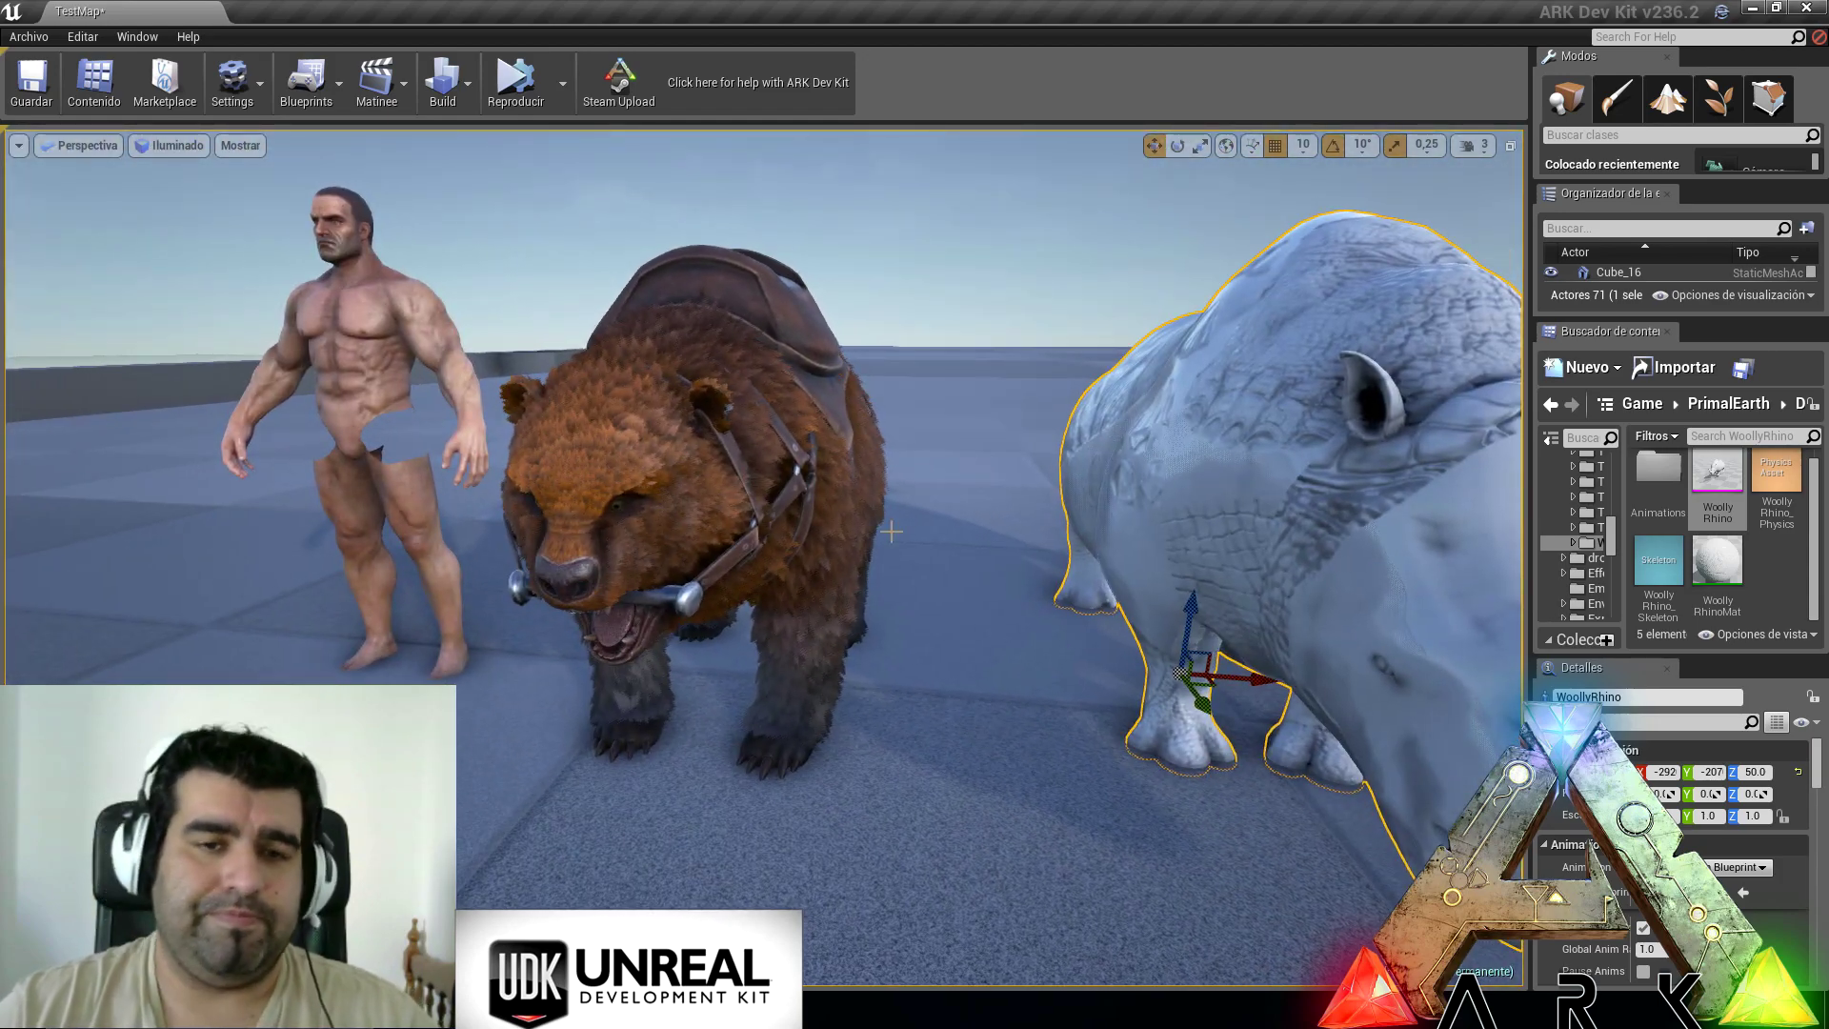